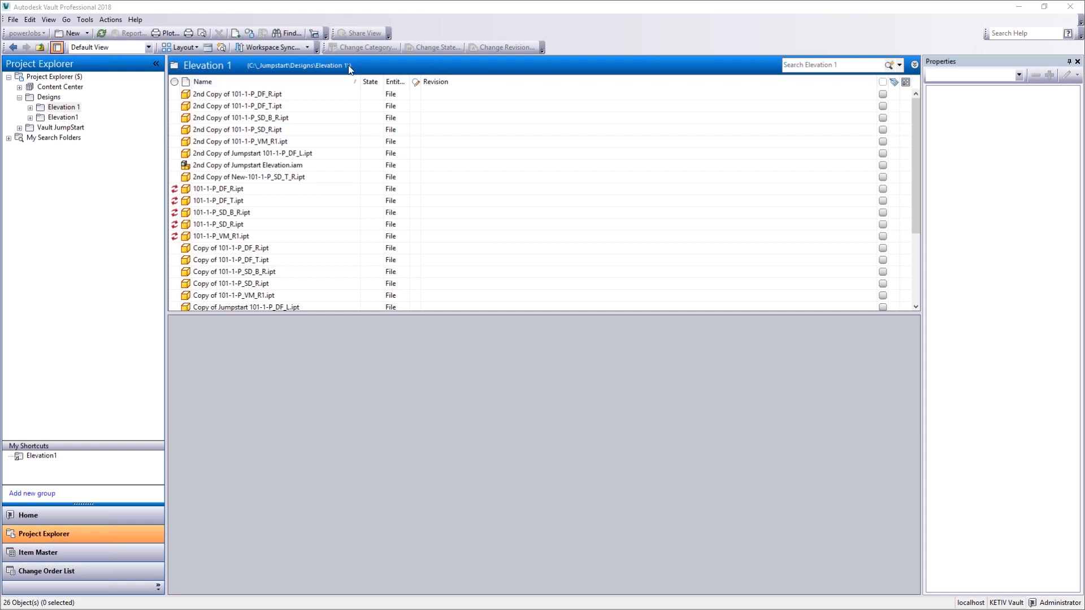
Auto-fit the State column in the file list and open the management of custom views
double_click(384, 82)
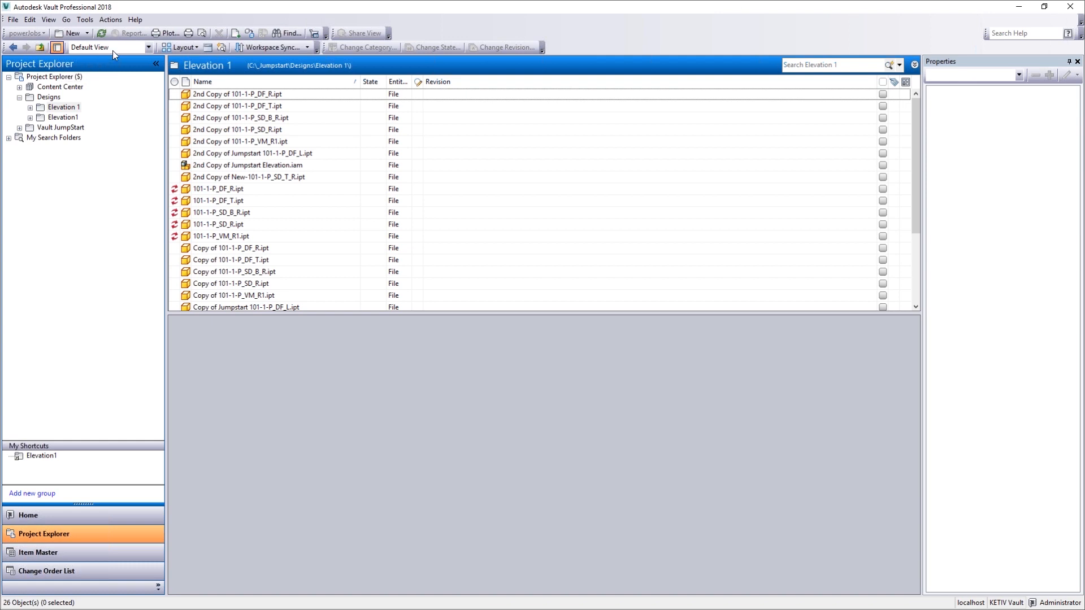
left_click(148, 47)
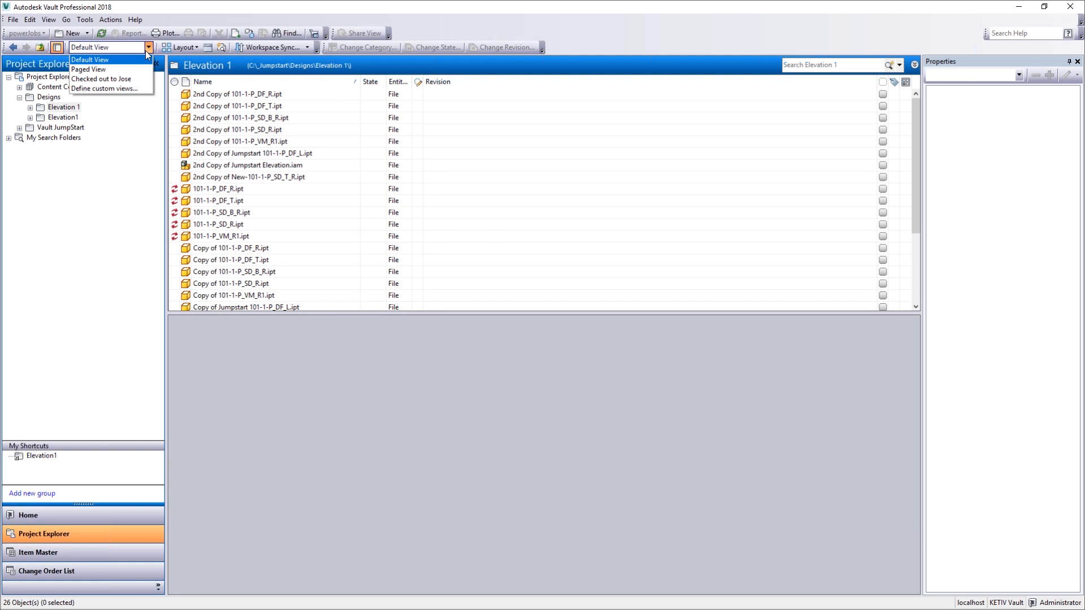
left_click(132, 88)
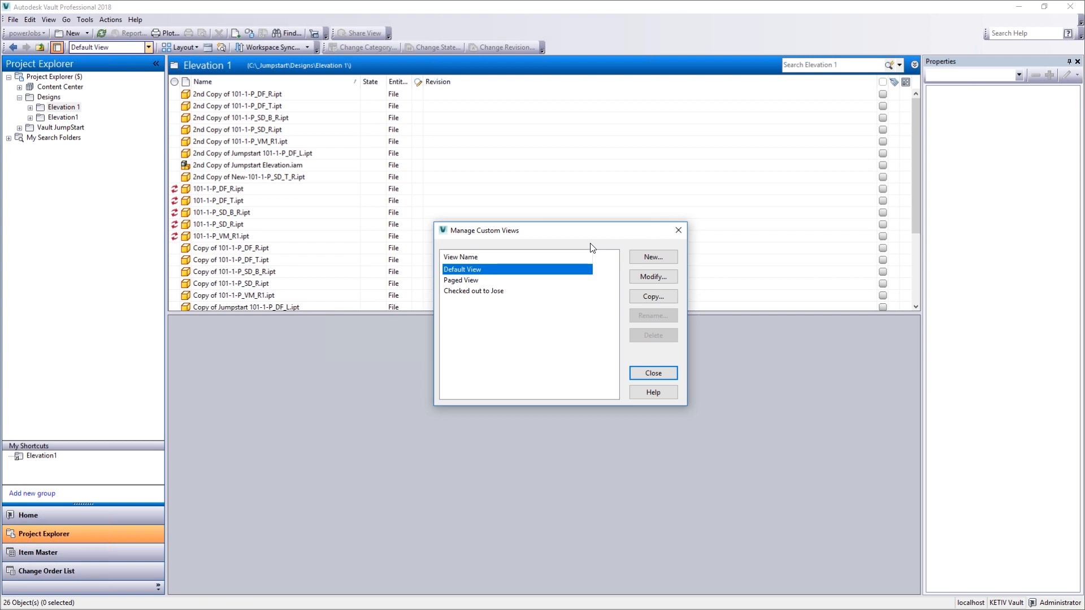
Open the existing custom view for checked-out files for modification
left_click(494, 292)
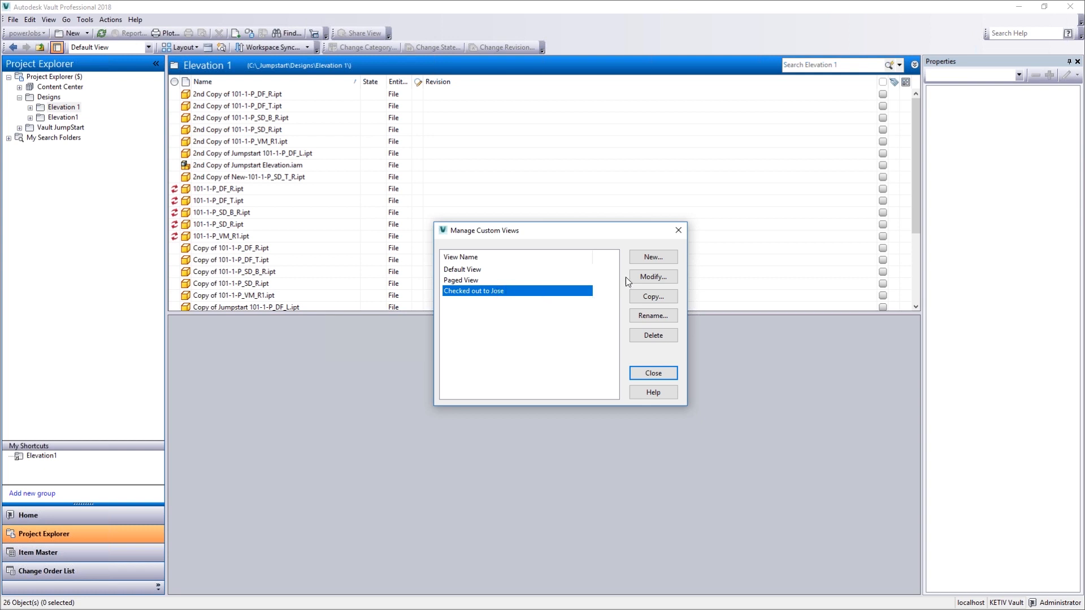
left_click(645, 260)
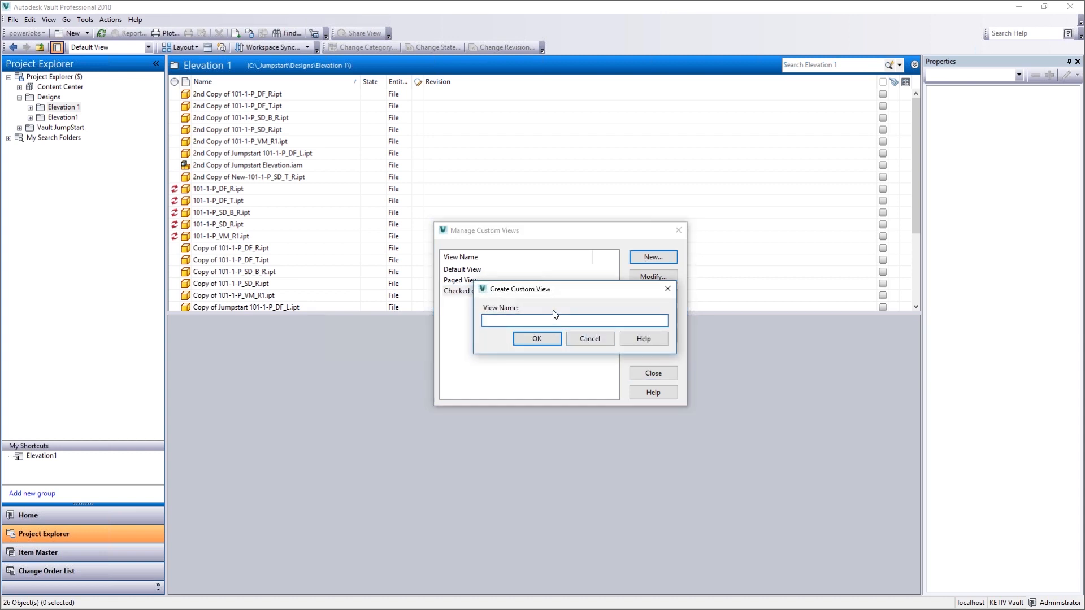
left_click(577, 338)
left_click(506, 292)
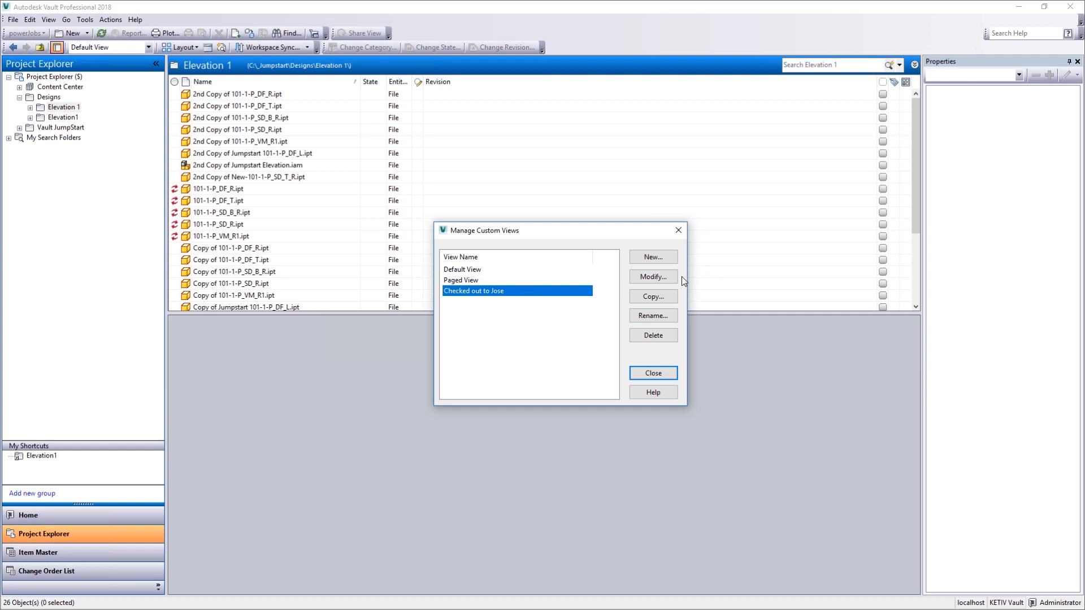
left_click(661, 280)
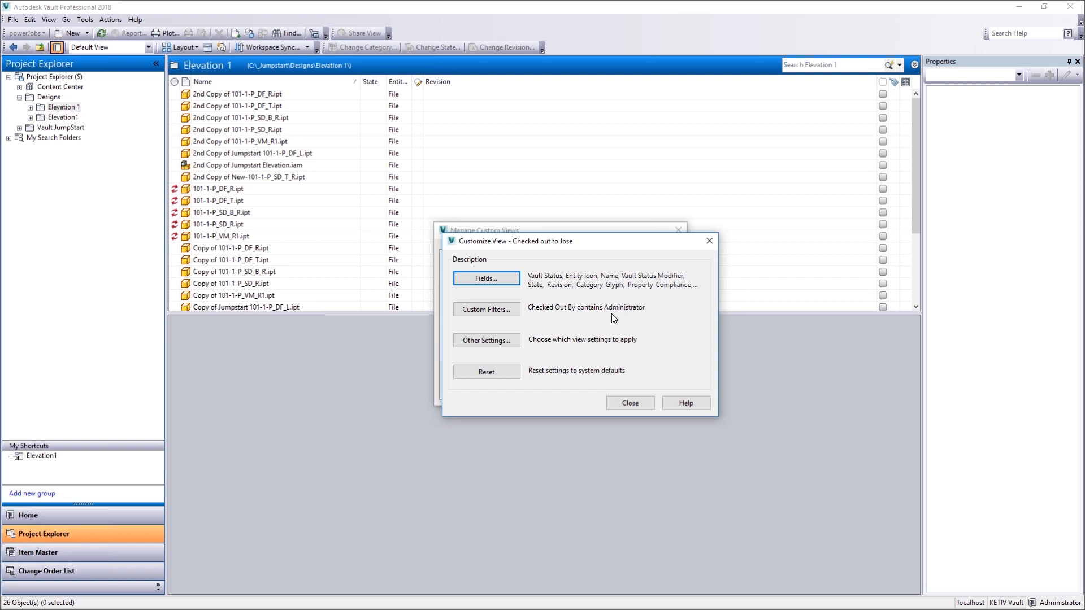
Add the Checked Out By field to the fields shown in the custom view
left_click(500, 278)
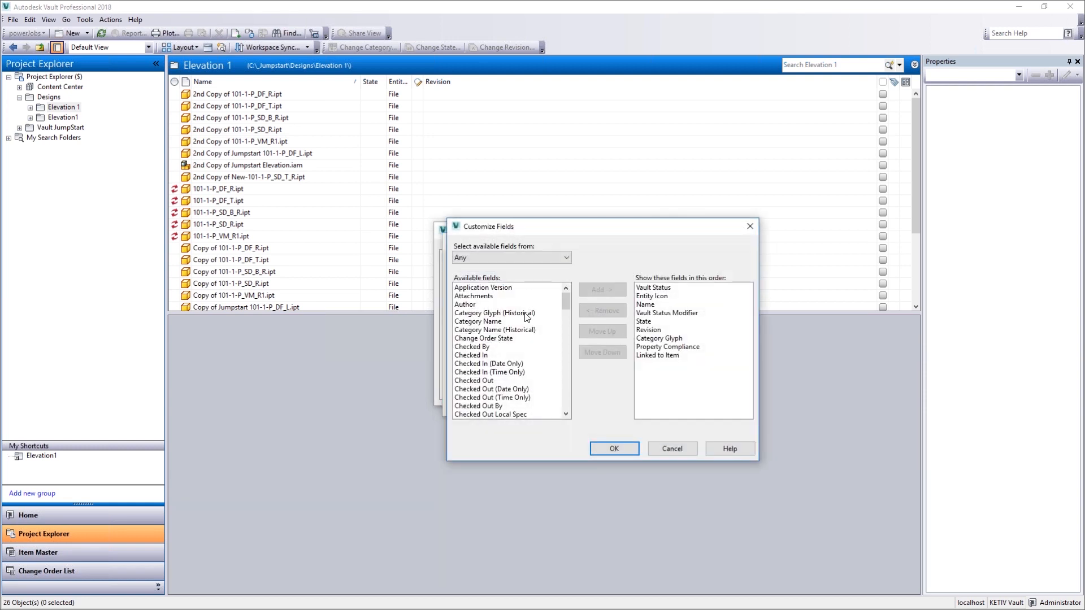
scroll(525, 309, "down", 3)
scroll(526, 308, "down", 6)
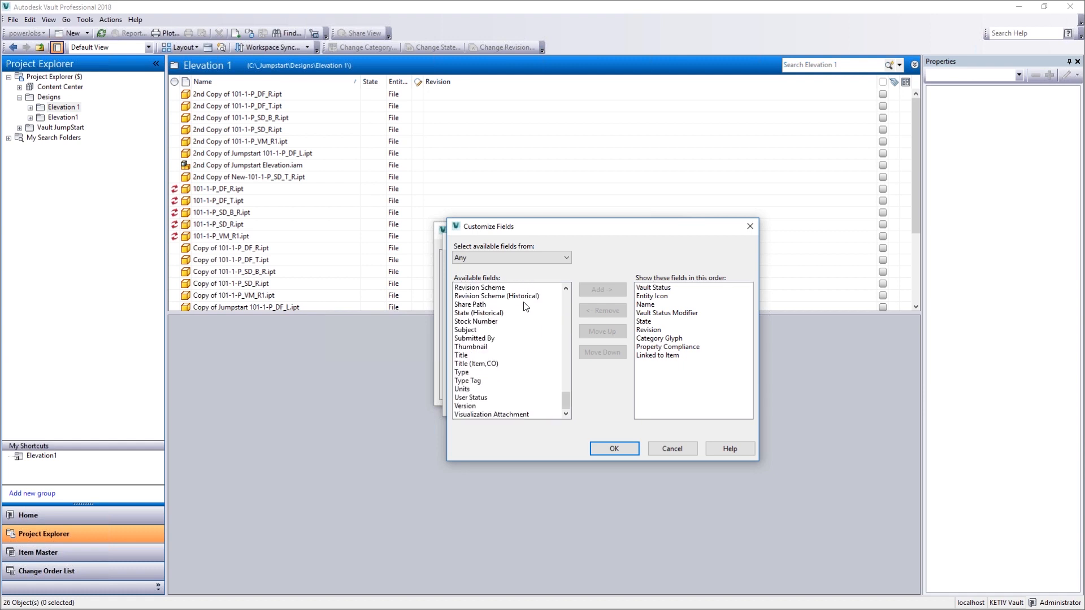
scroll(529, 309, "up", 10)
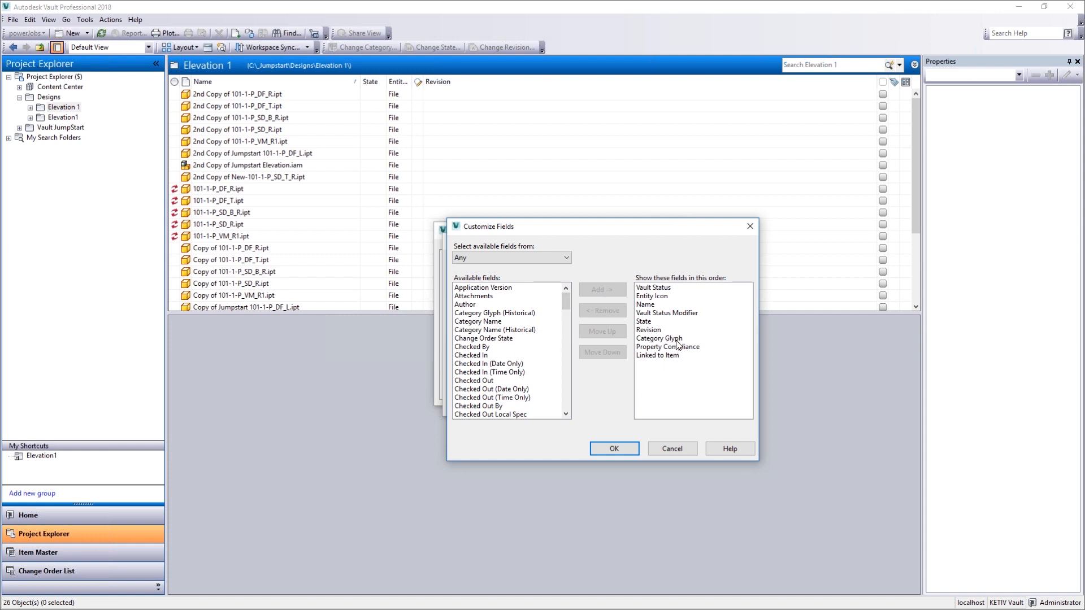
scroll(507, 376, "down", 13)
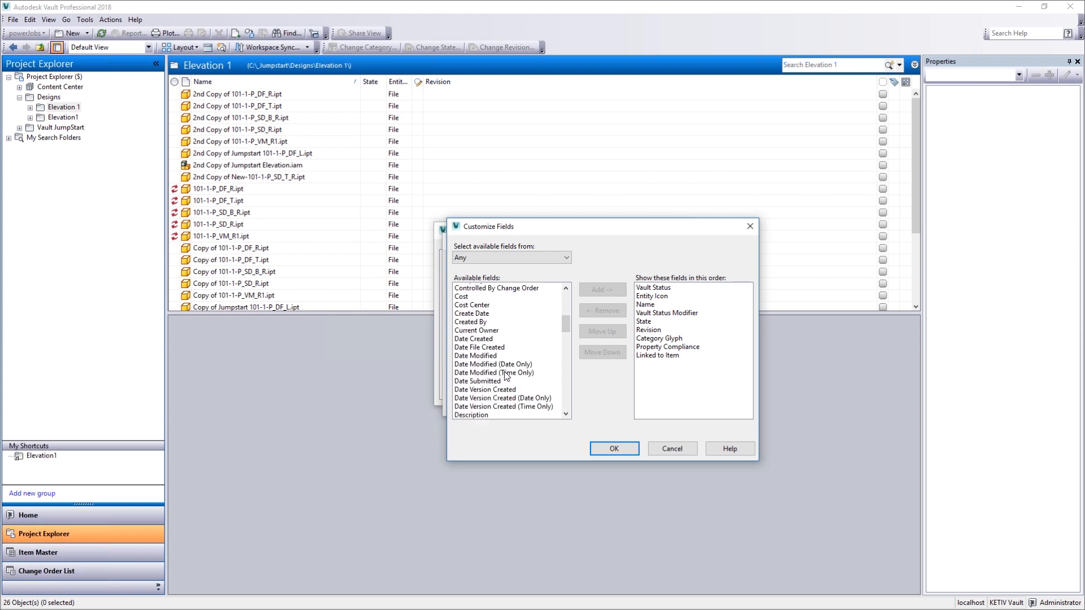
scroll(506, 376, "down", 13)
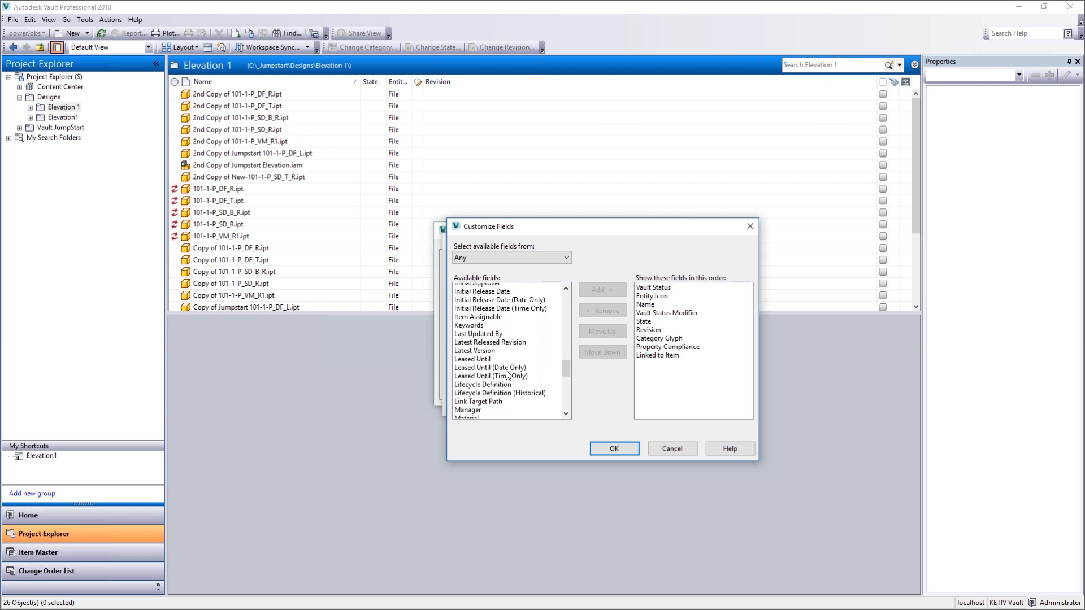
scroll(507, 376, "down", 5)
scroll(507, 376, "up", 20)
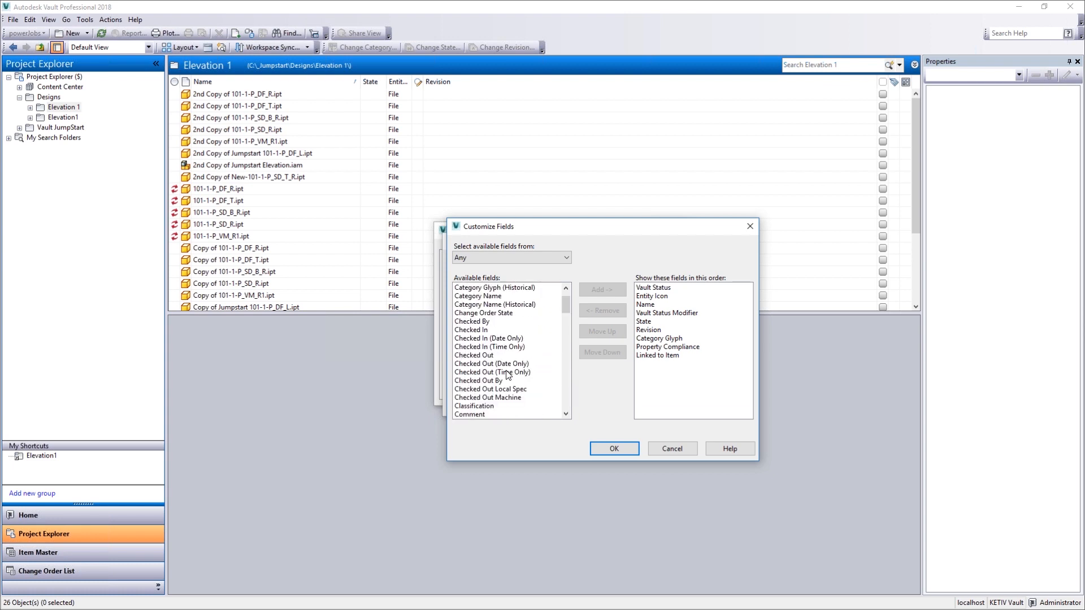
scroll(508, 375, "up", 1)
left_click(502, 381)
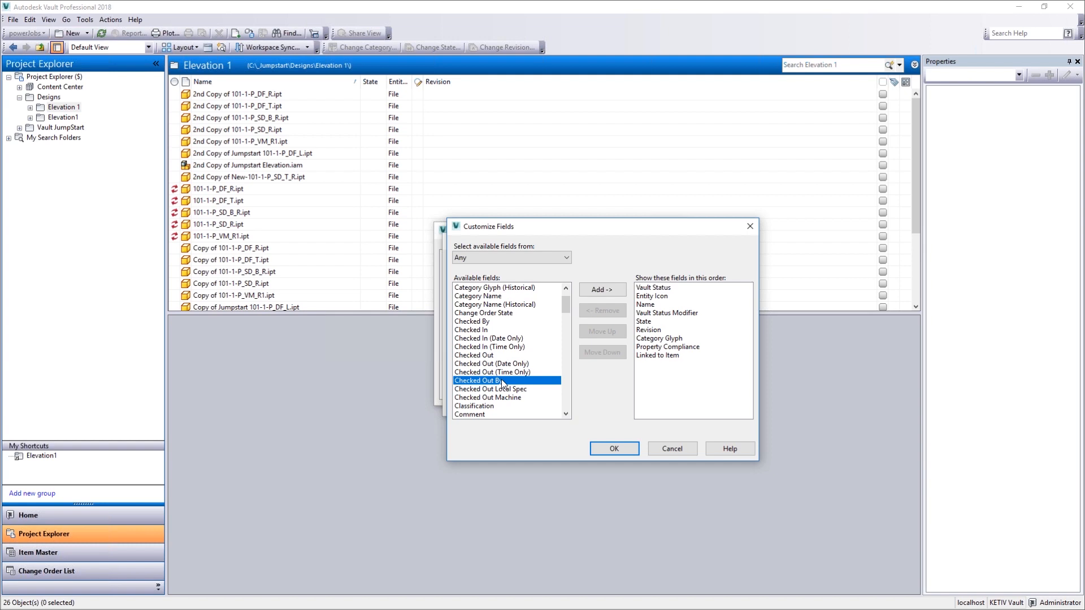
left_click(602, 290)
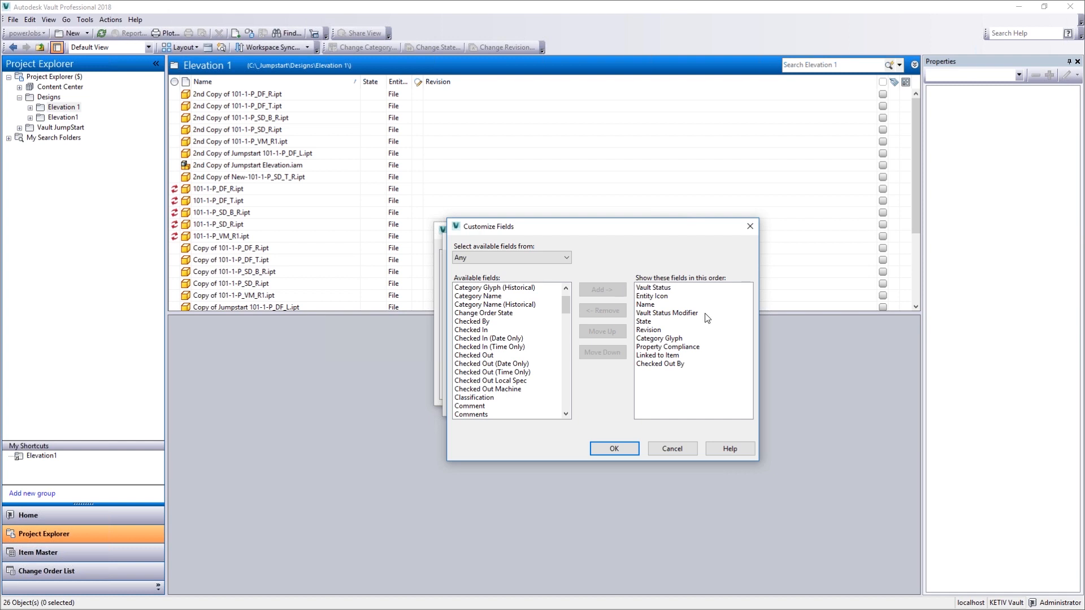
Move Checked Out By to the first place in the field order and accept the field list
left_click(676, 296)
left_click(676, 305)
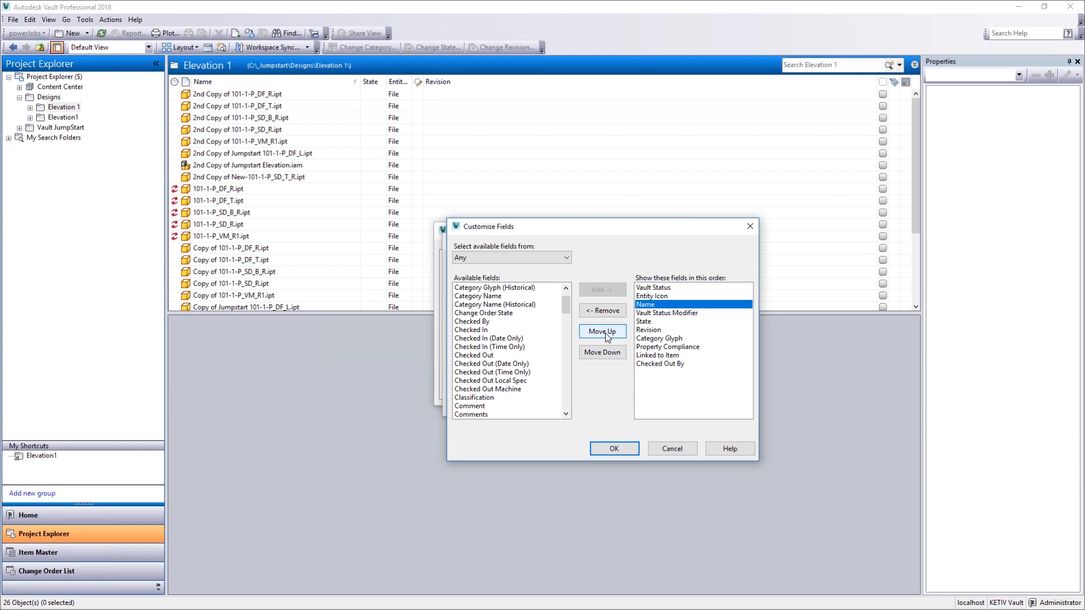
key("Return")
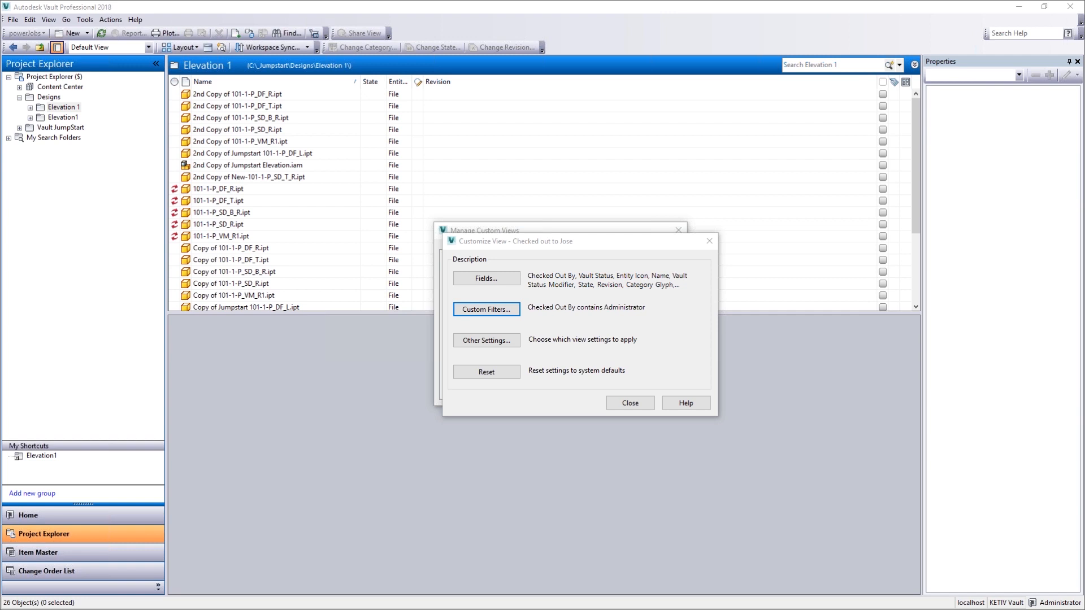
Open the custom filters of the view and place the dialog near the middle of the screen
left_click_drag(1084, 220, 836, 215)
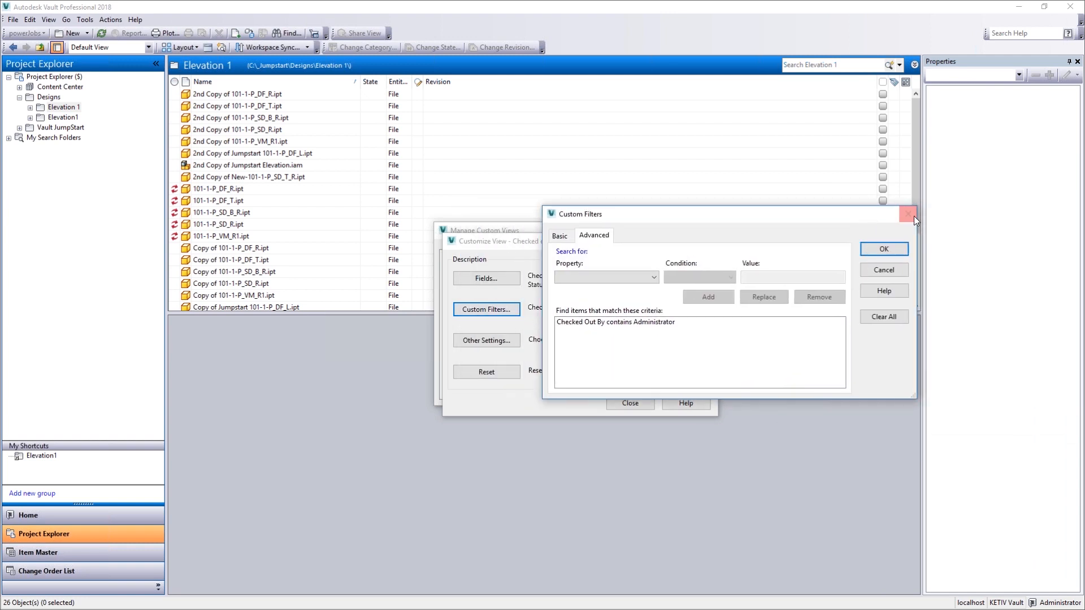
left_click(913, 216)
left_click(471, 310)
left_click_drag(674, 217, 550, 238)
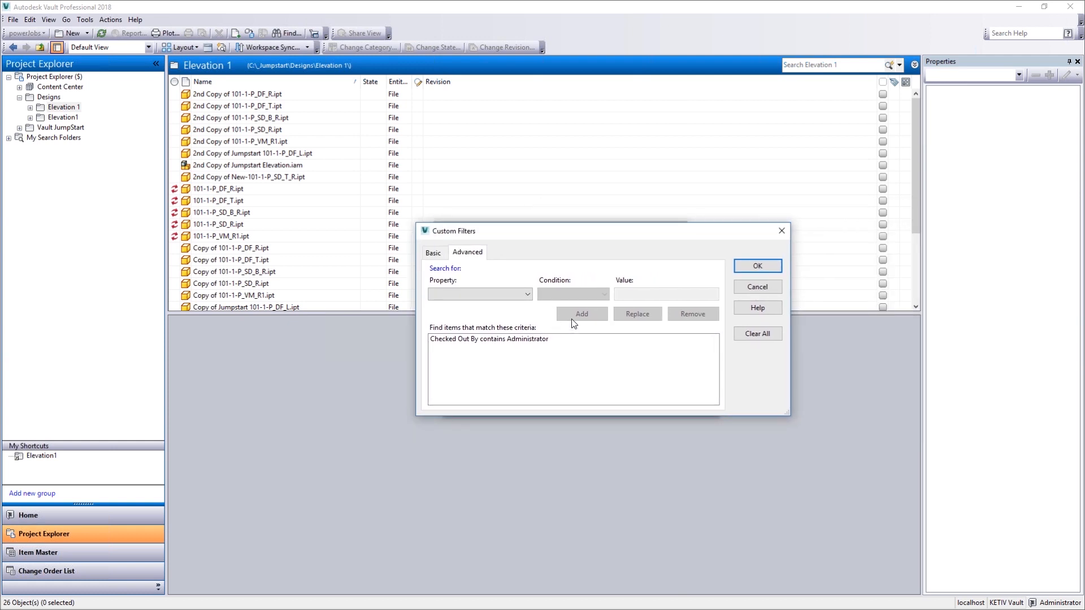
Try to add the filter criterion File Extension contains ipt to the custom view
left_click(520, 293)
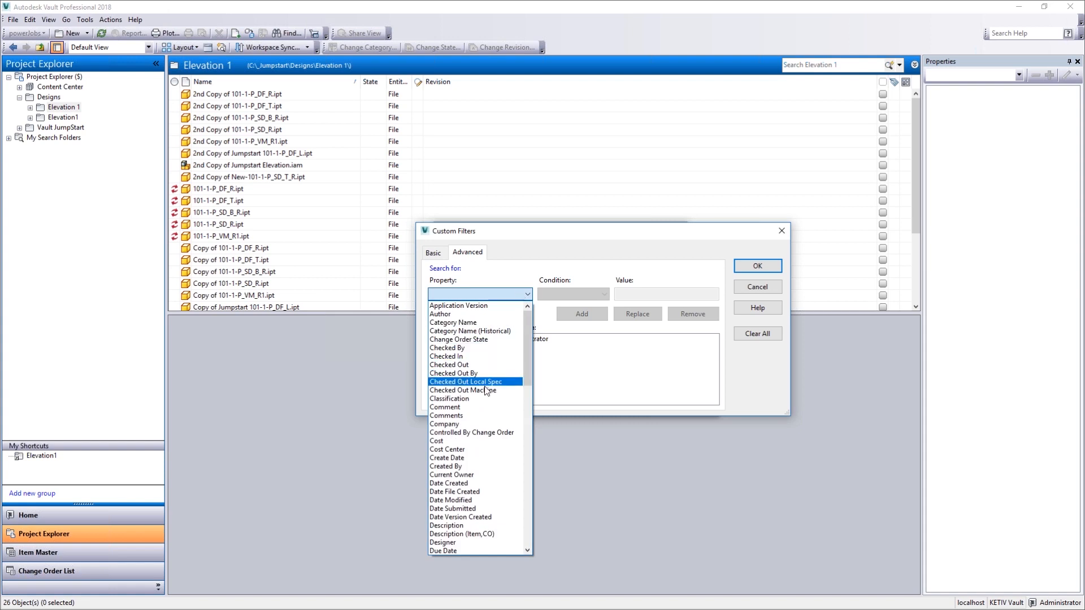
left_click(469, 407)
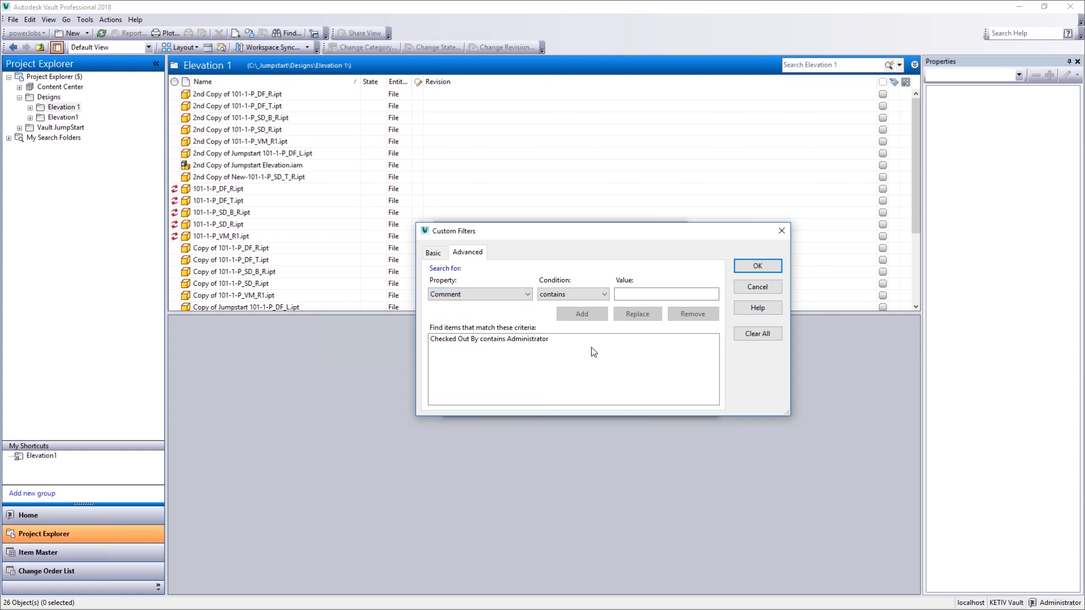
left_click(486, 291)
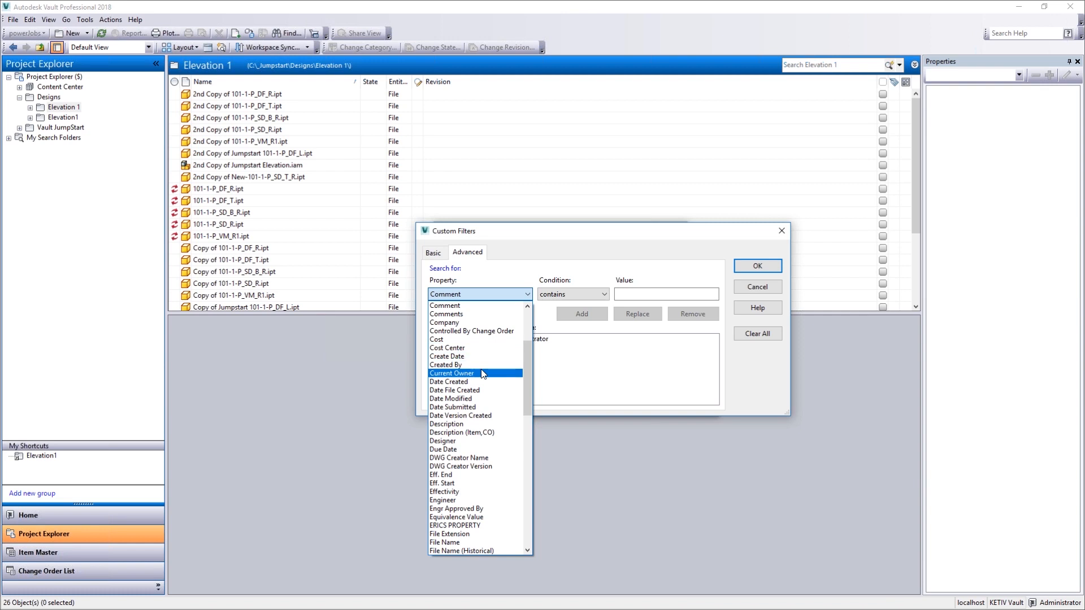
scroll(504, 472, "down", 1)
scroll(504, 473, "down", 2)
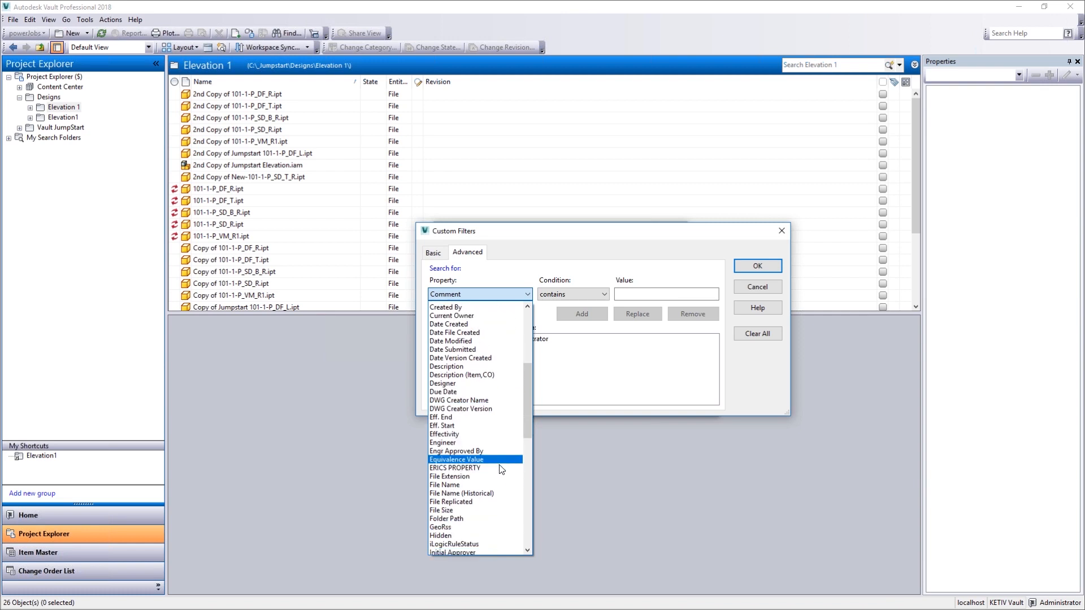
left_click(486, 459)
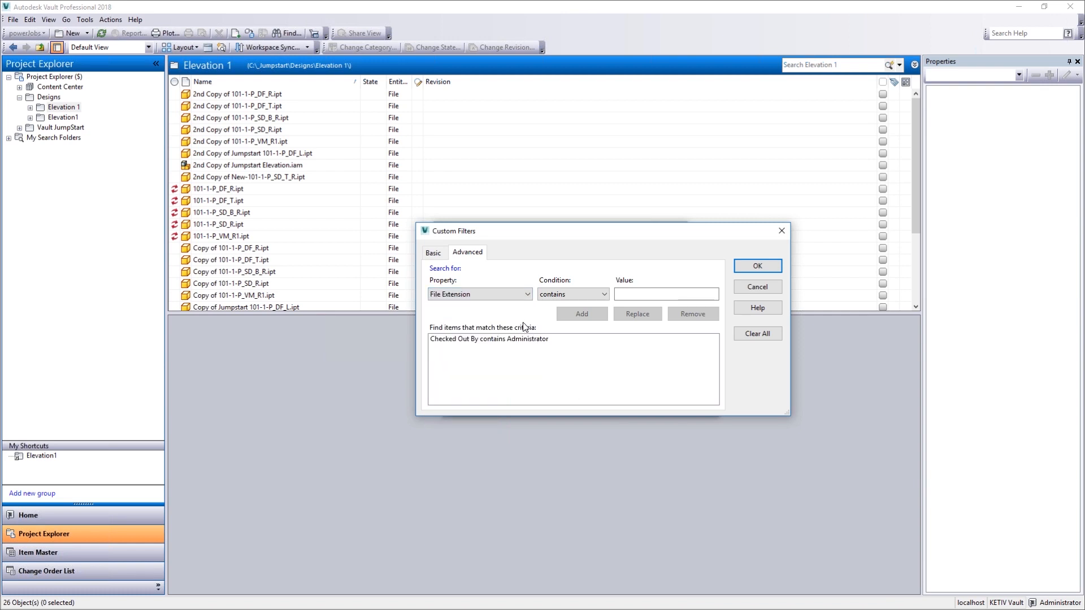
left_click(565, 294)
left_click(468, 298)
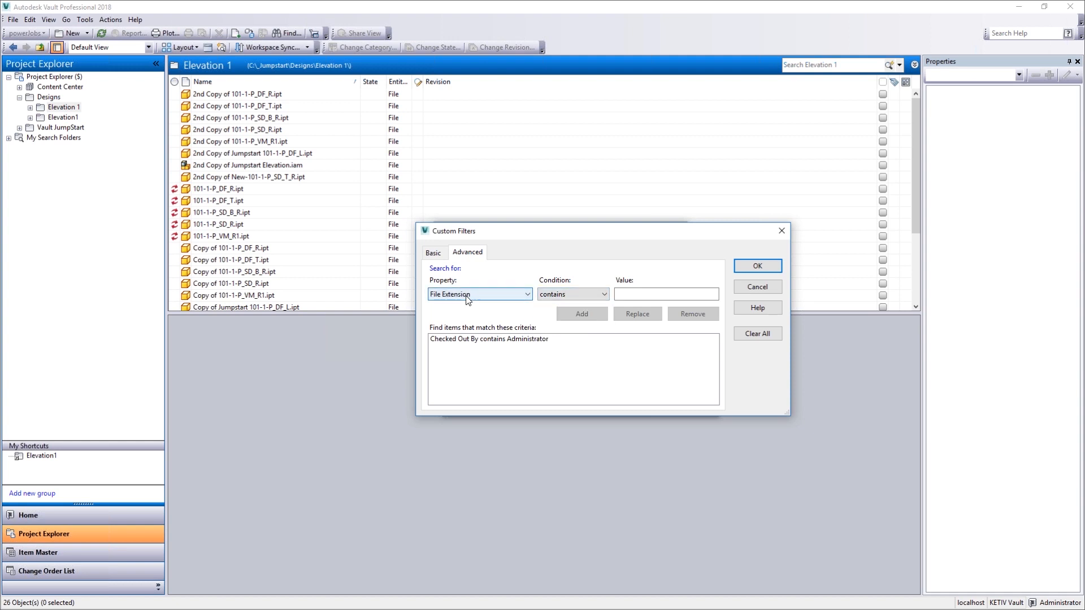
left_click(603, 294)
left_click(599, 296)
key("Tab")
type("ipt")
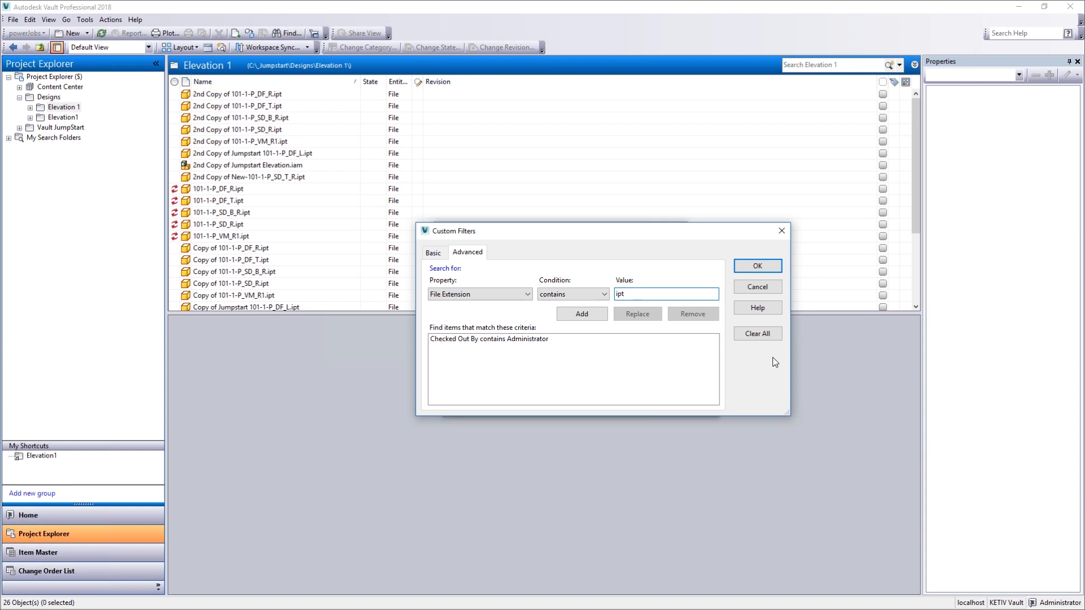
left_click(601, 320)
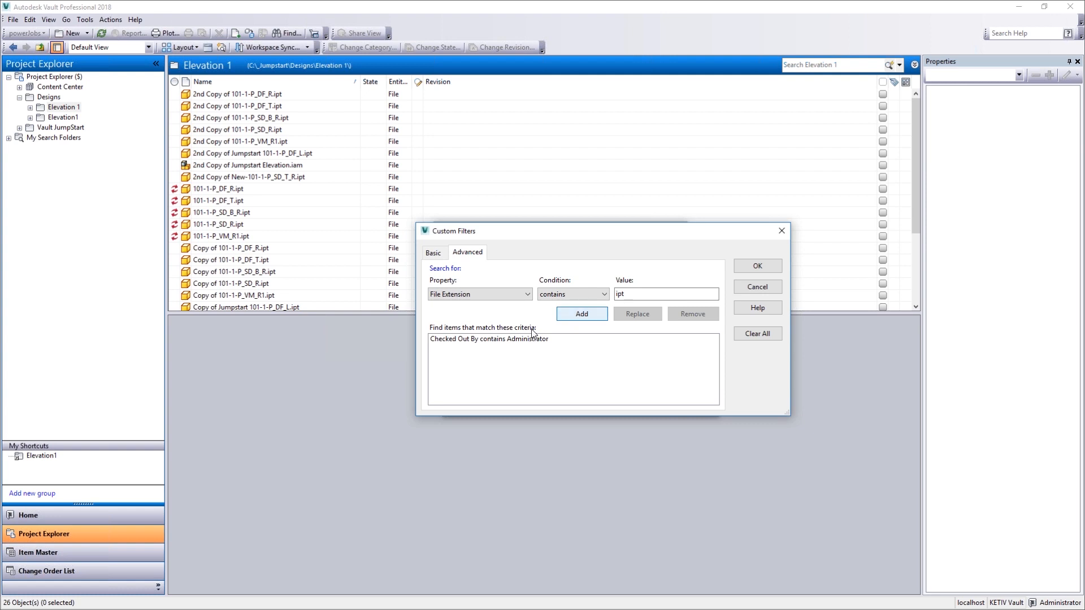
left_click(768, 267)
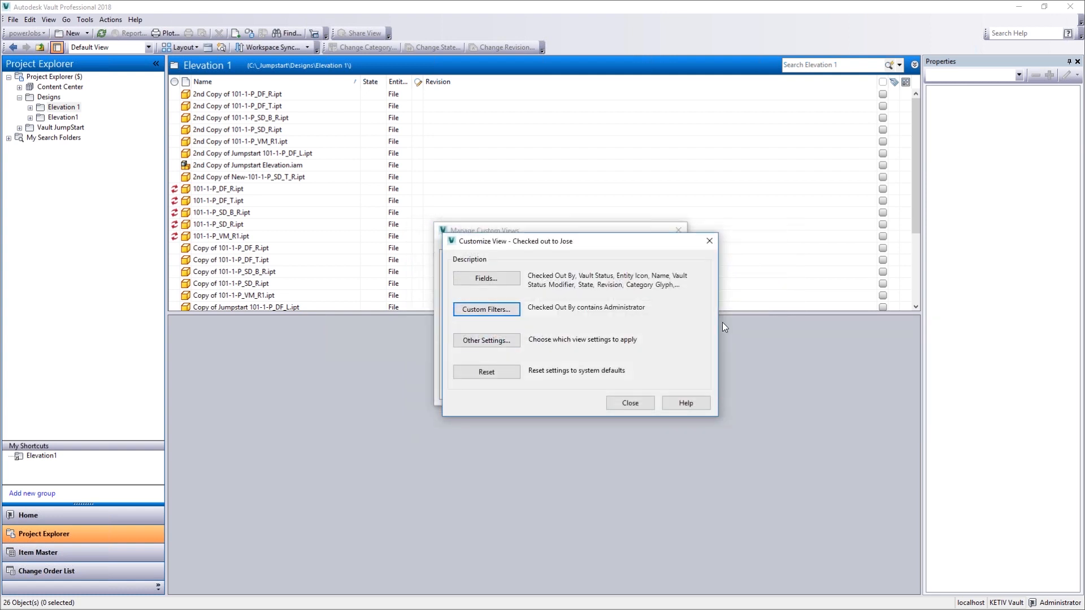
Add the criterion File Extension contains ipt to the view's custom filters and accept them
left_click(503, 311)
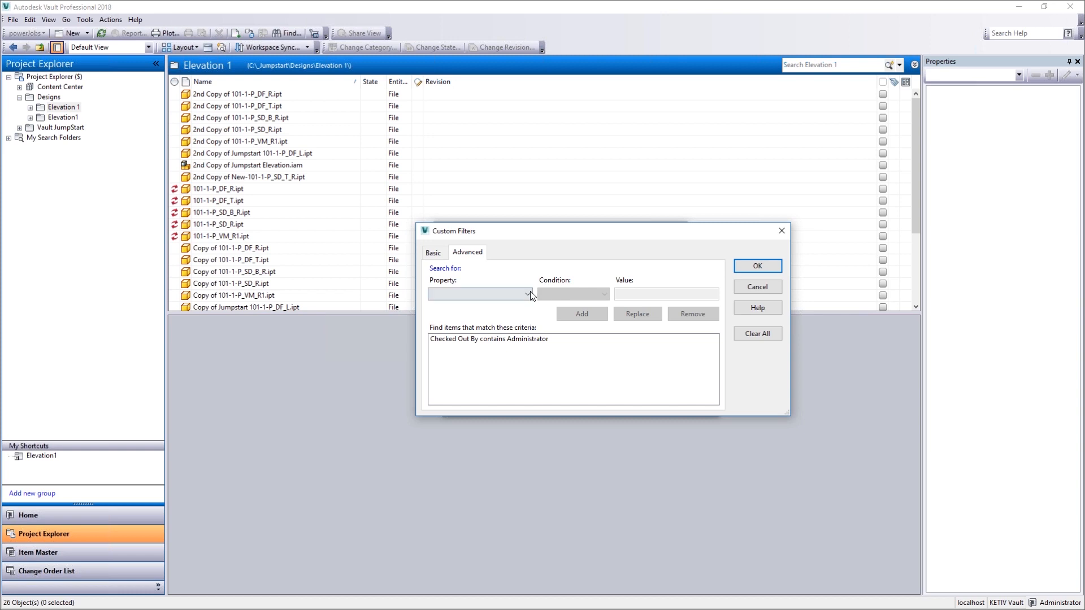
left_click(502, 294)
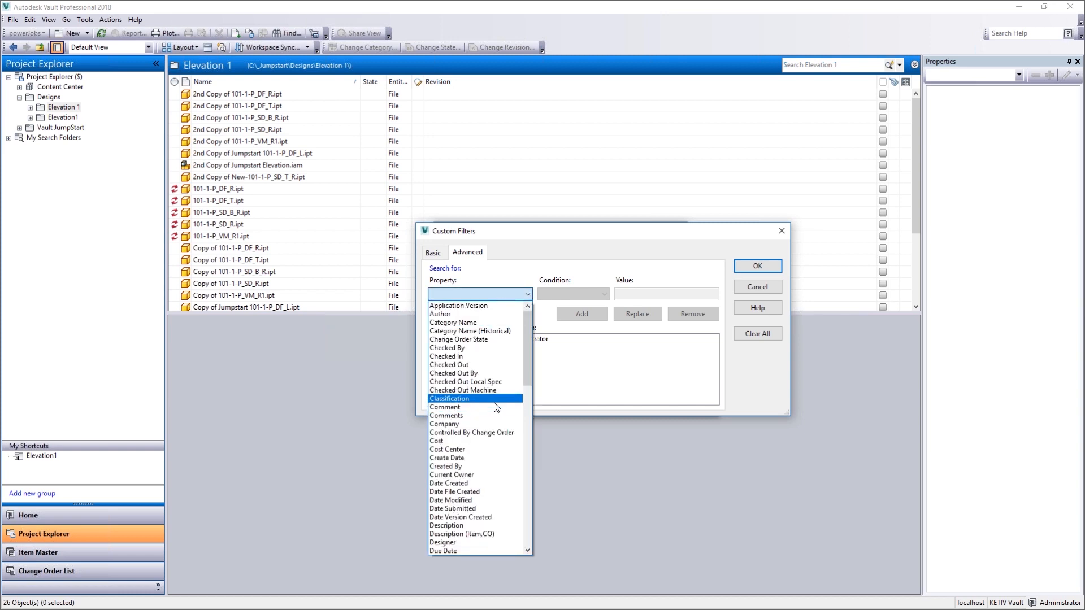
scroll(486, 472, "down", 2)
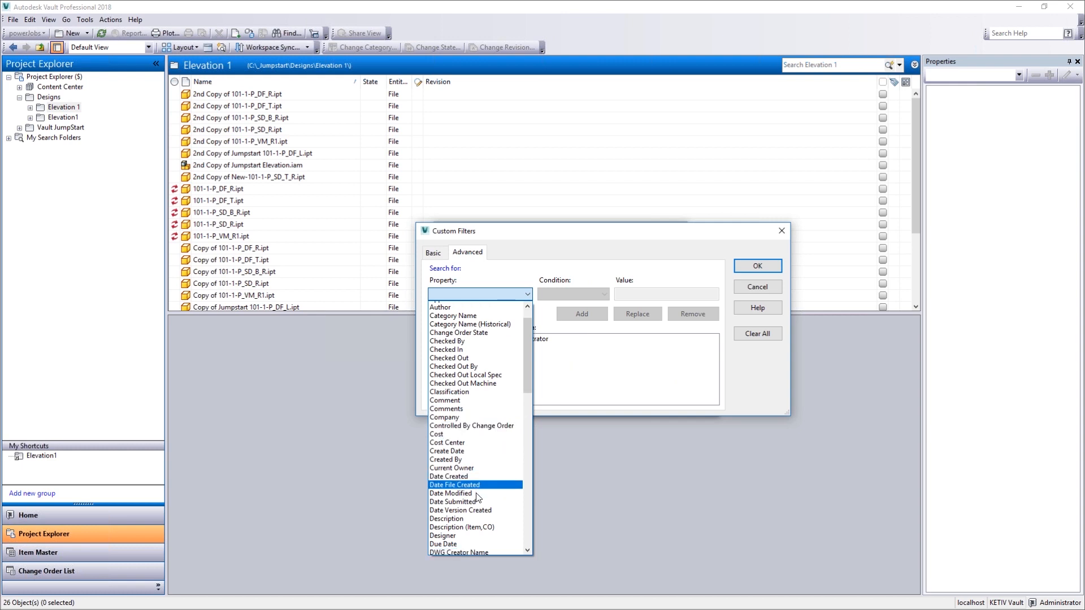
scroll(484, 472, "down", 4)
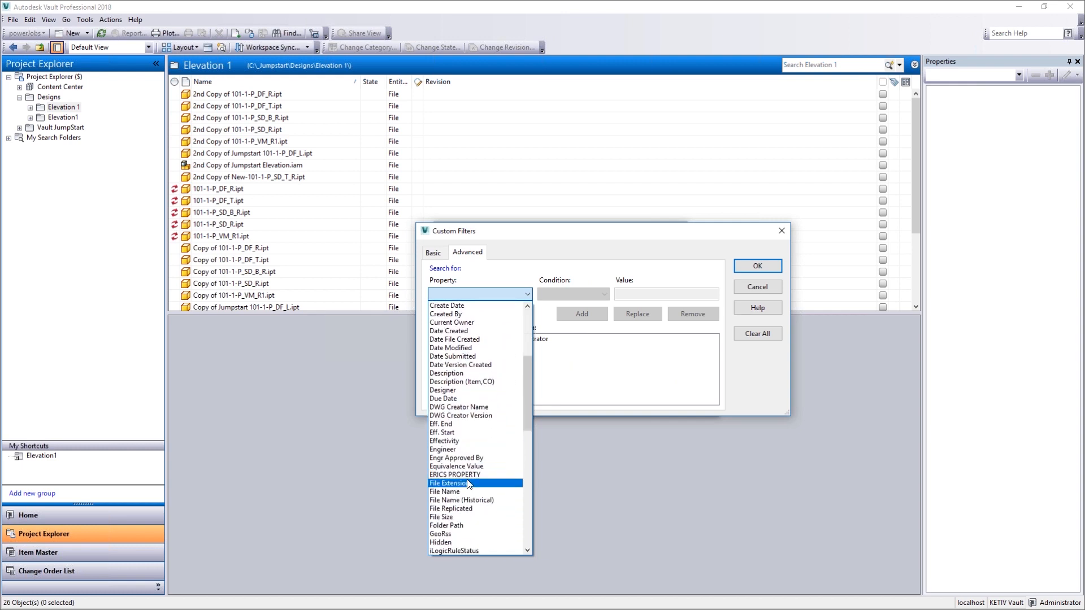
left_click(468, 484)
left_click(572, 295)
left_click(565, 303)
left_click(624, 294)
type("ipt")
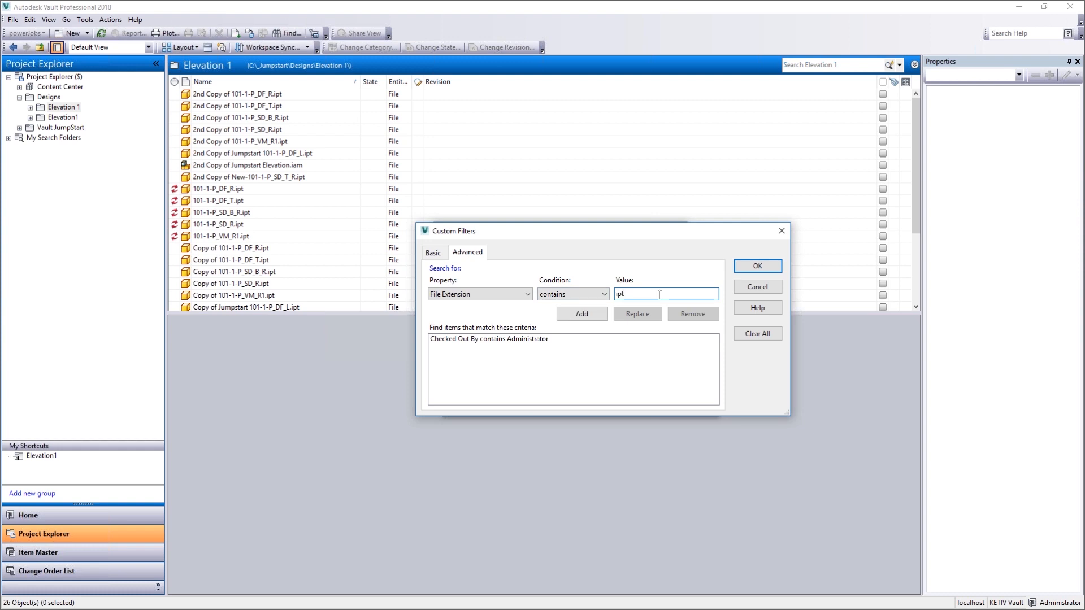
left_click(594, 314)
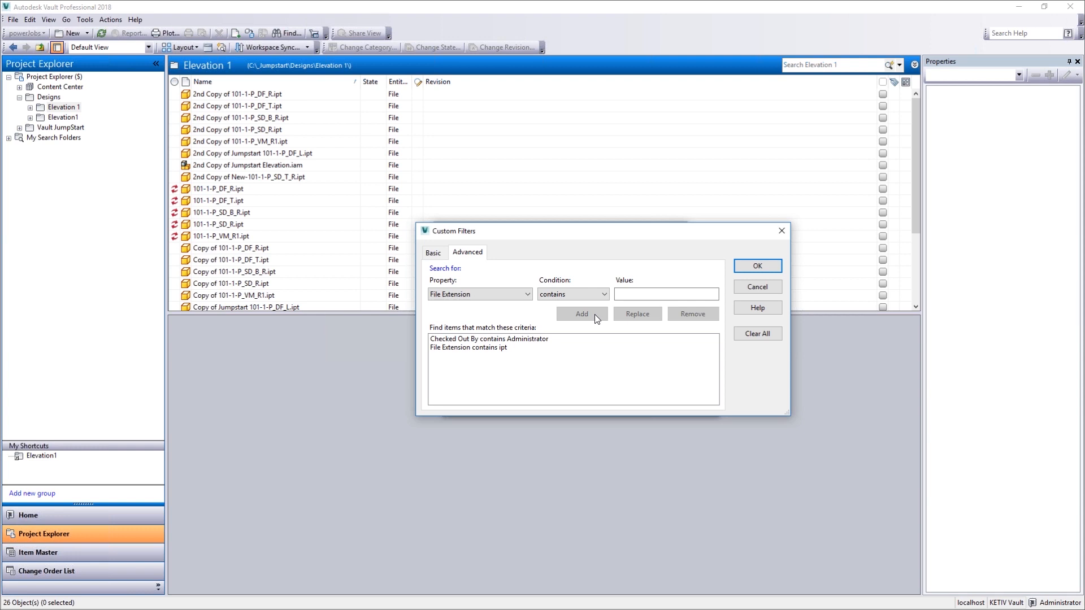
left_click(737, 272)
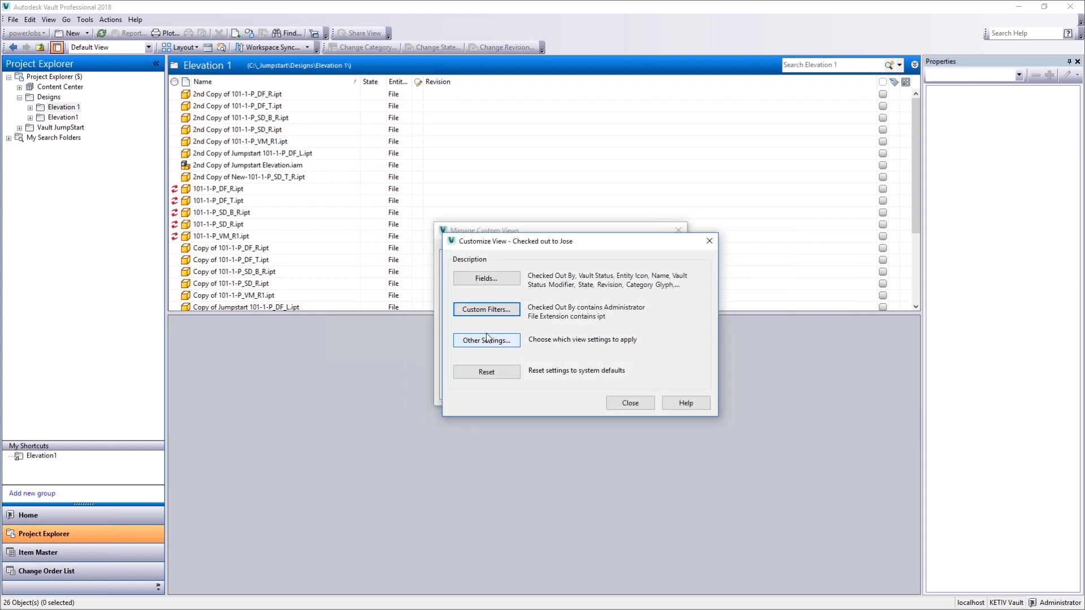
Review the view's other display settings, accept them as they are, and finish managing the custom views
left_click(493, 336)
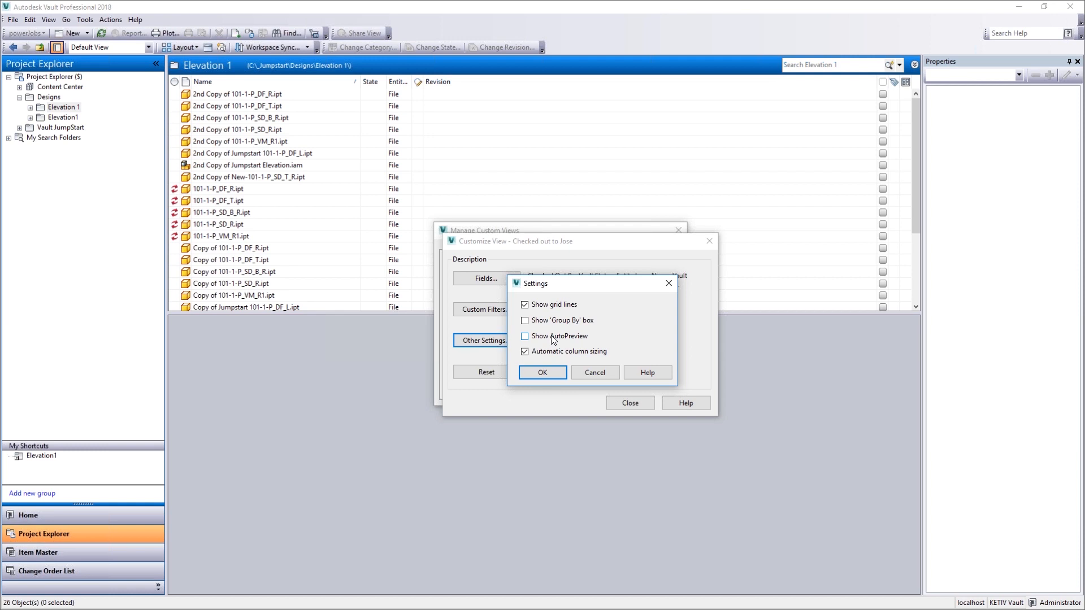
left_click(557, 372)
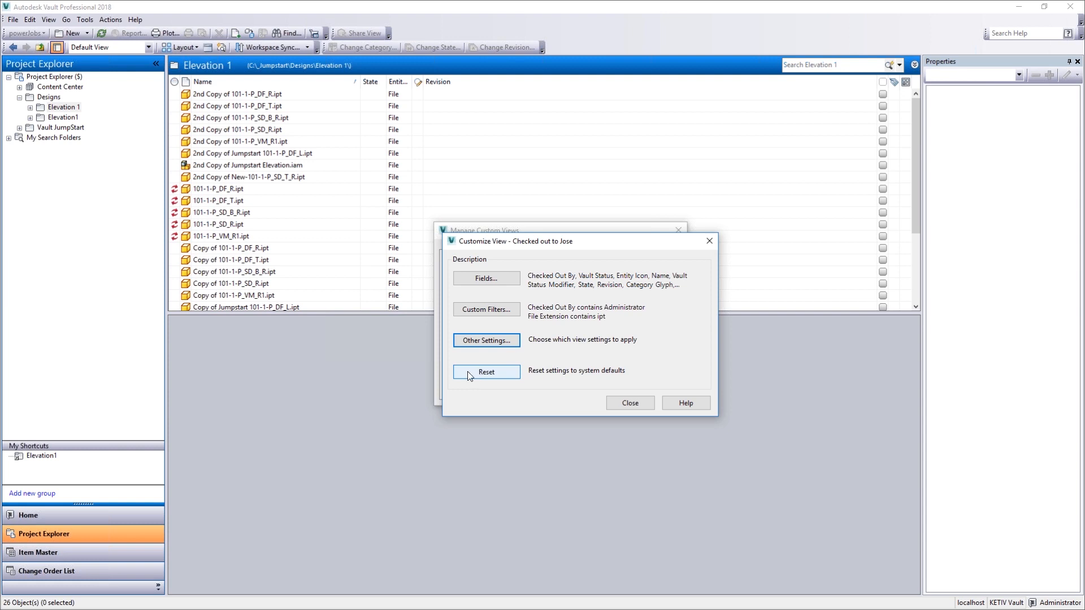
left_click(642, 401)
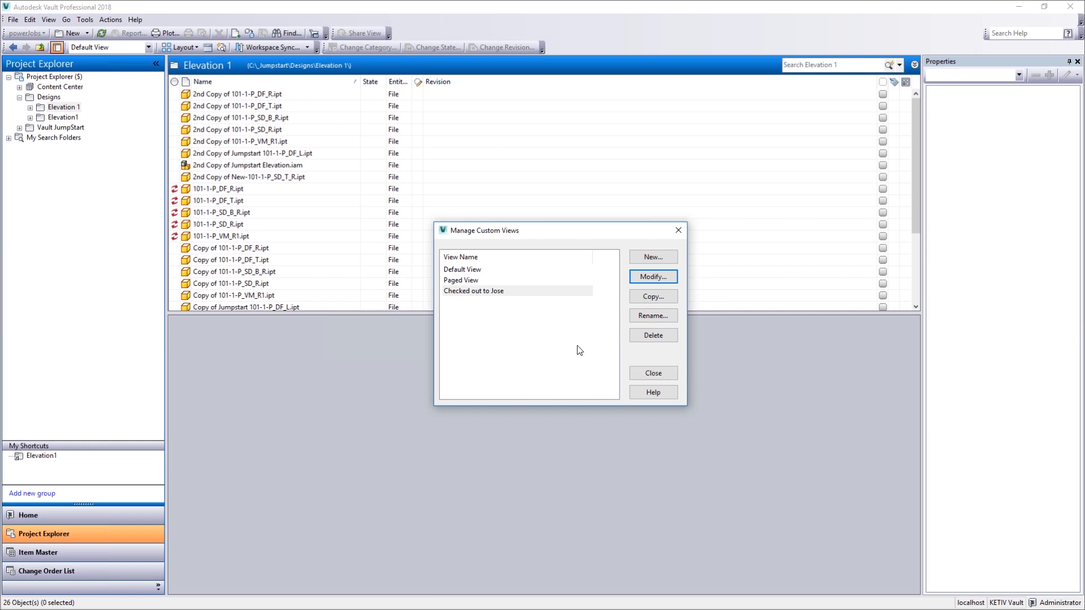
left_click(659, 375)
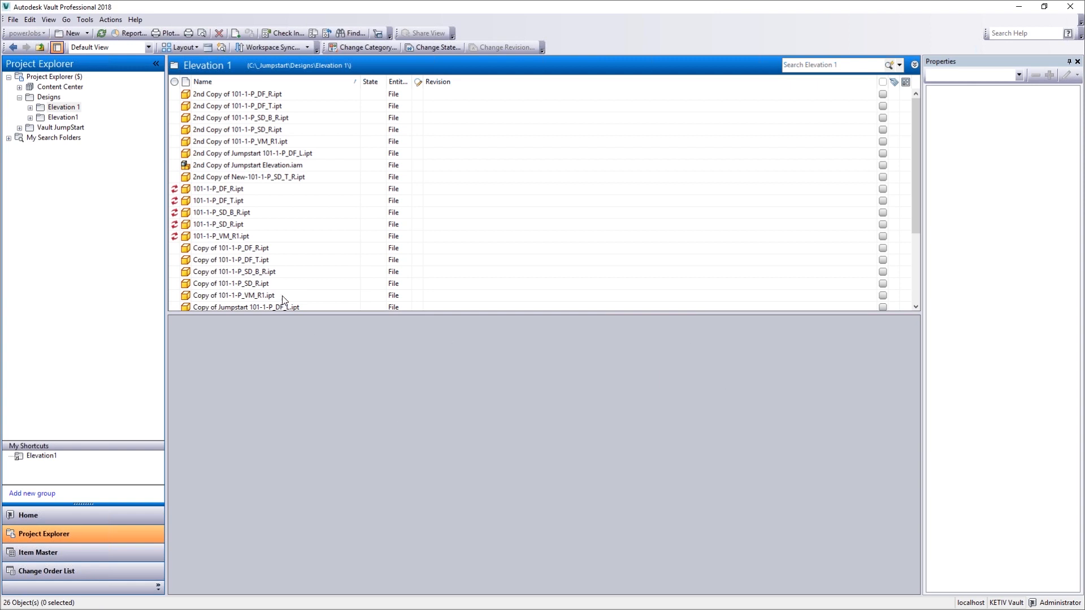
Apply the custom checked-out view to the Elevation 1 folder
left_click(147, 52)
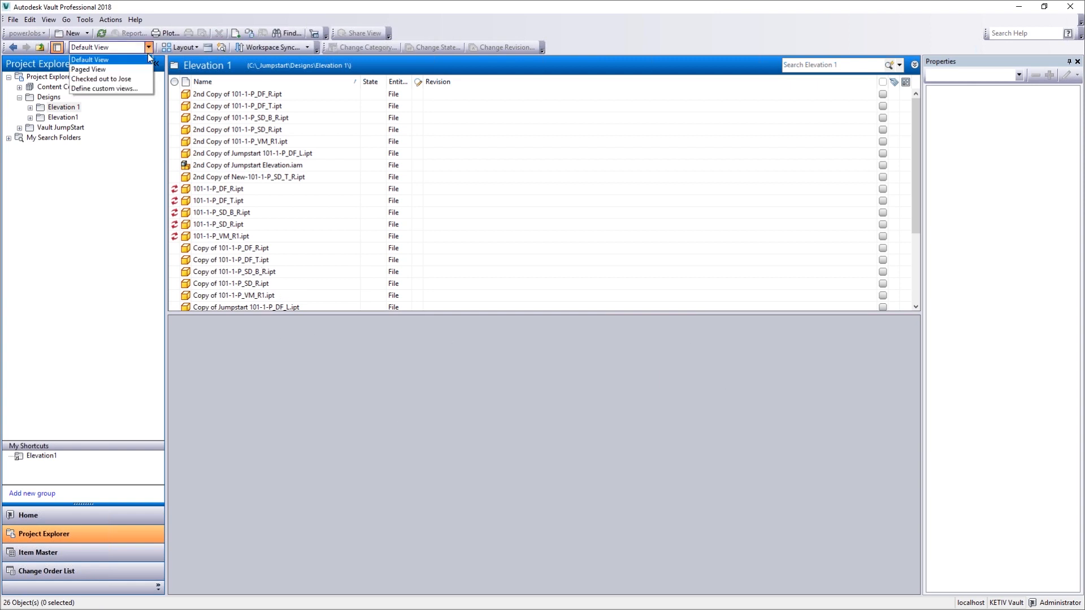
left_click(148, 50)
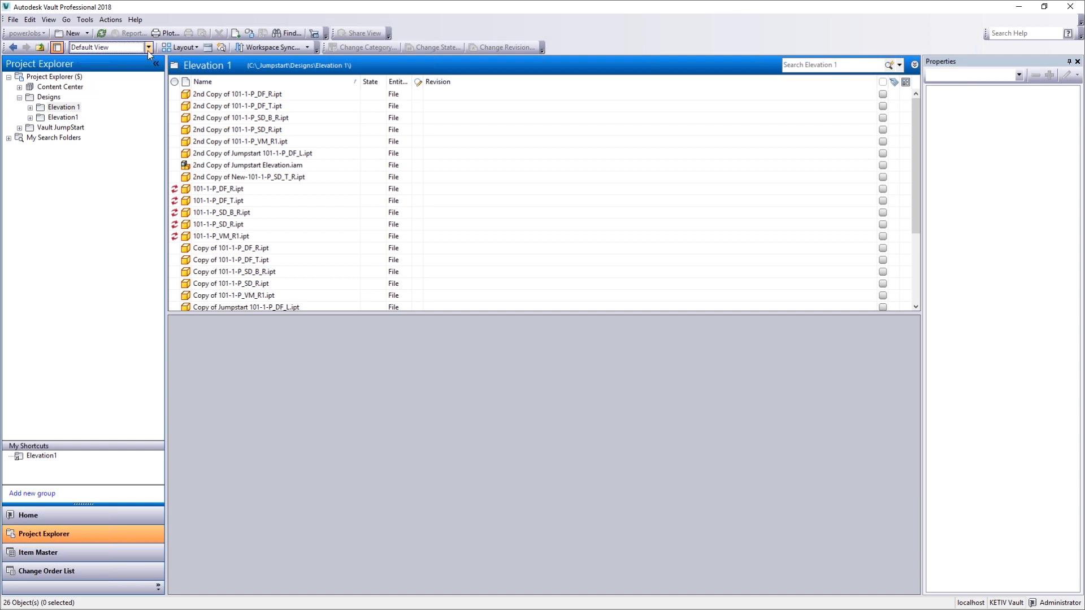
left_click(147, 50)
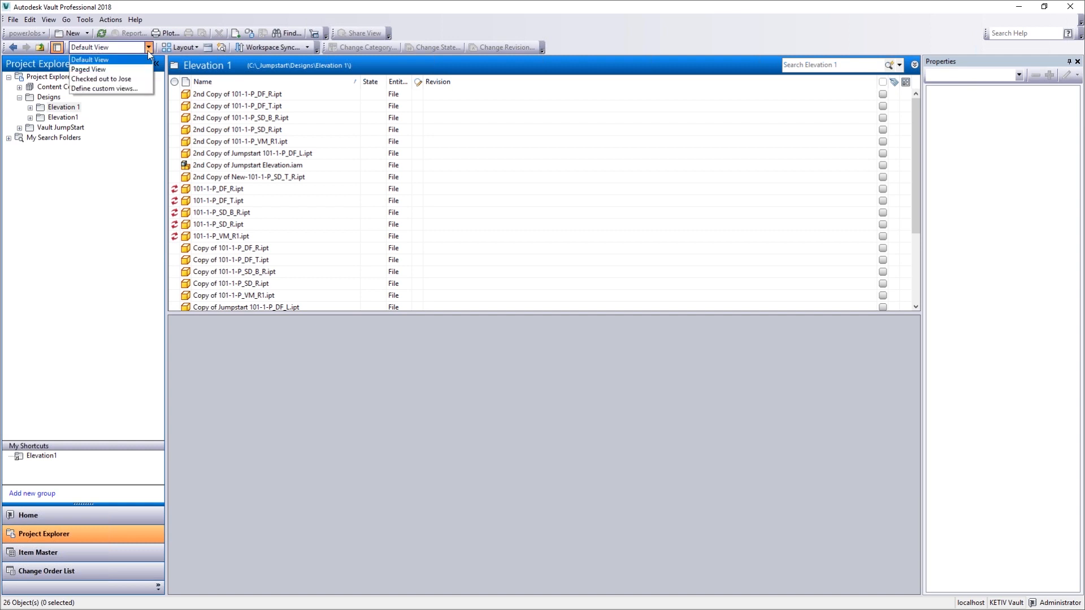
left_click(134, 82)
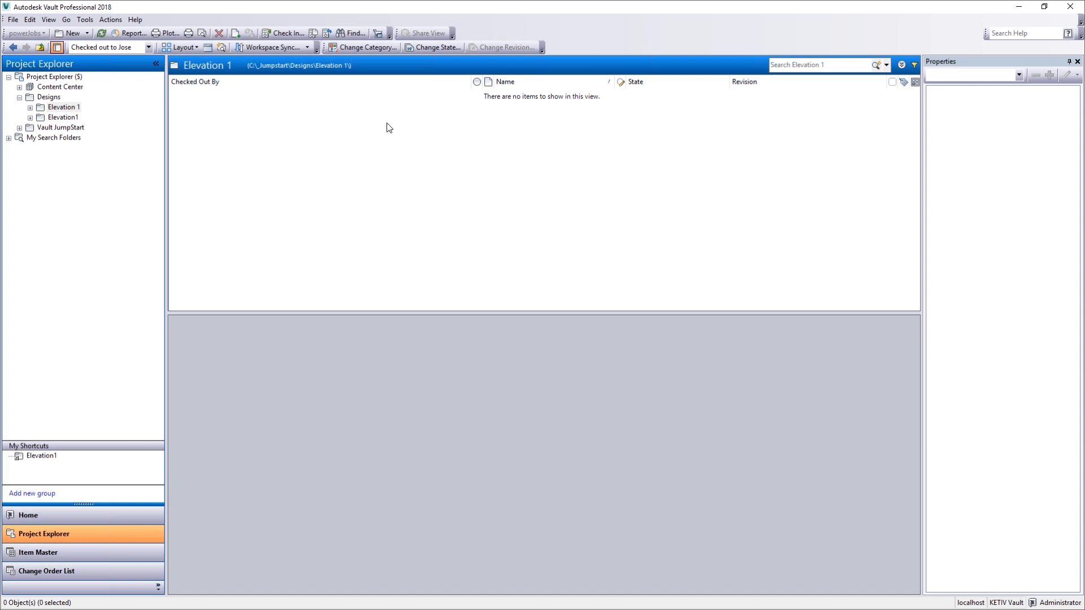
Return to the Default View and check out the file 2nd Copy of 101-1-P_DF_R.ipt
left_click(148, 48)
left_click(120, 61)
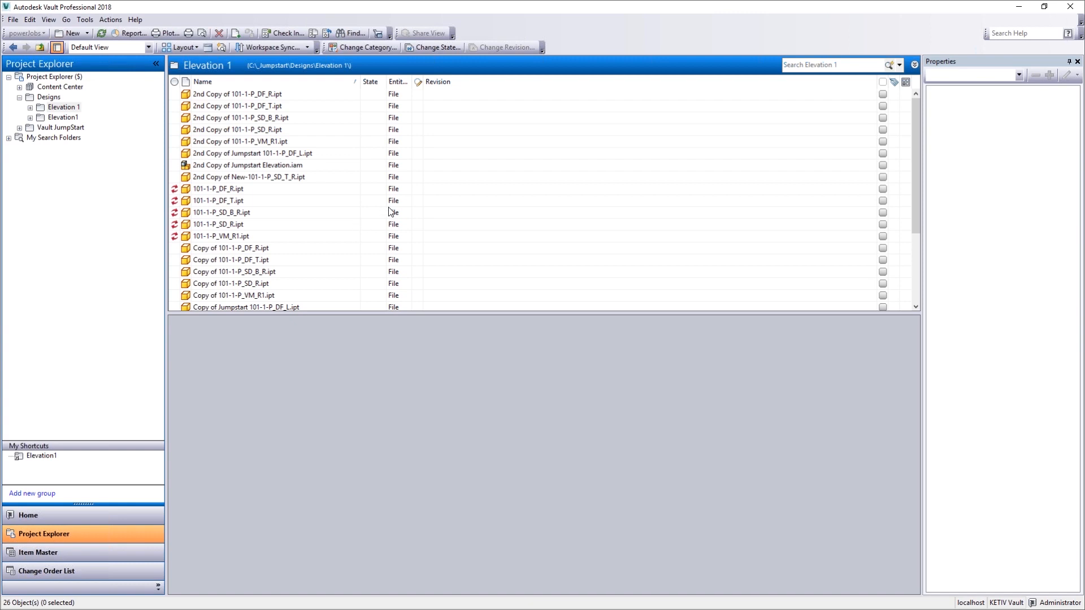
left_click(235, 94)
right_click(235, 94)
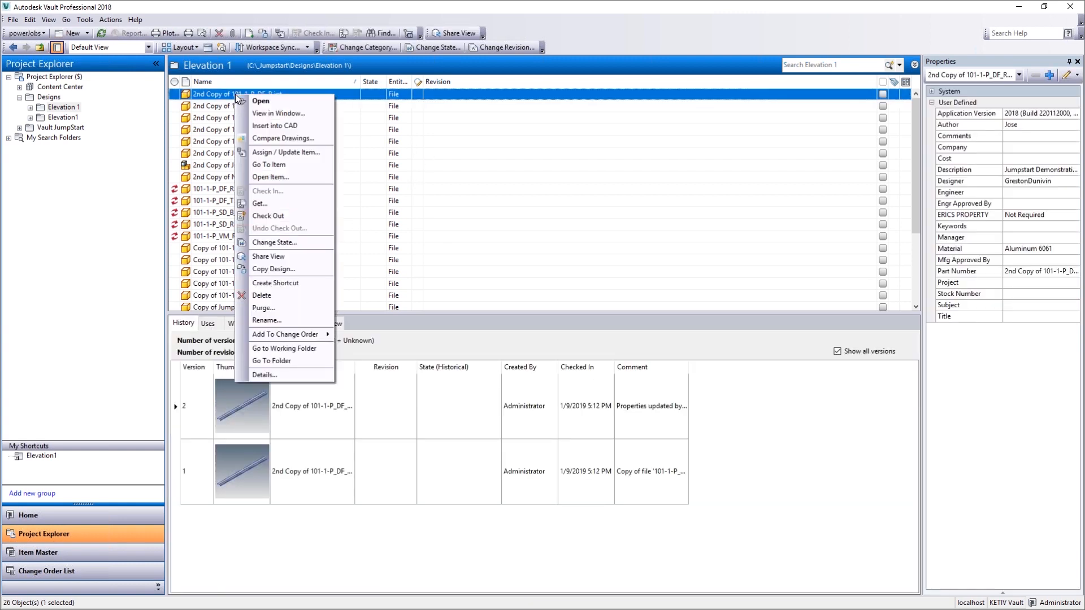
left_click(283, 214)
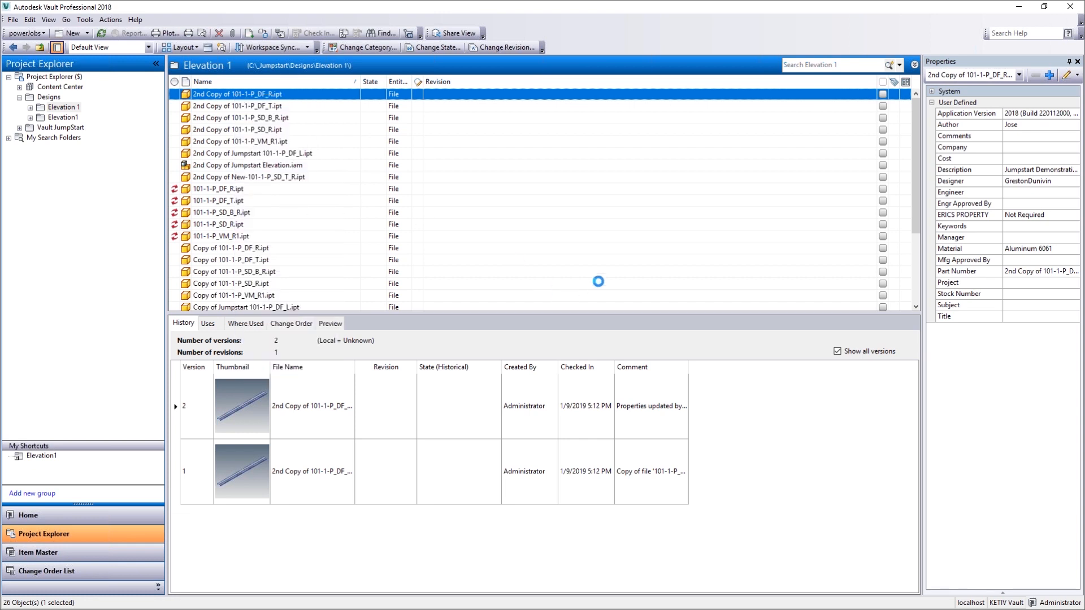
Apply the custom checked-out view to the Elevation 1 folder again and widen its Name column slightly
left_click(148, 47)
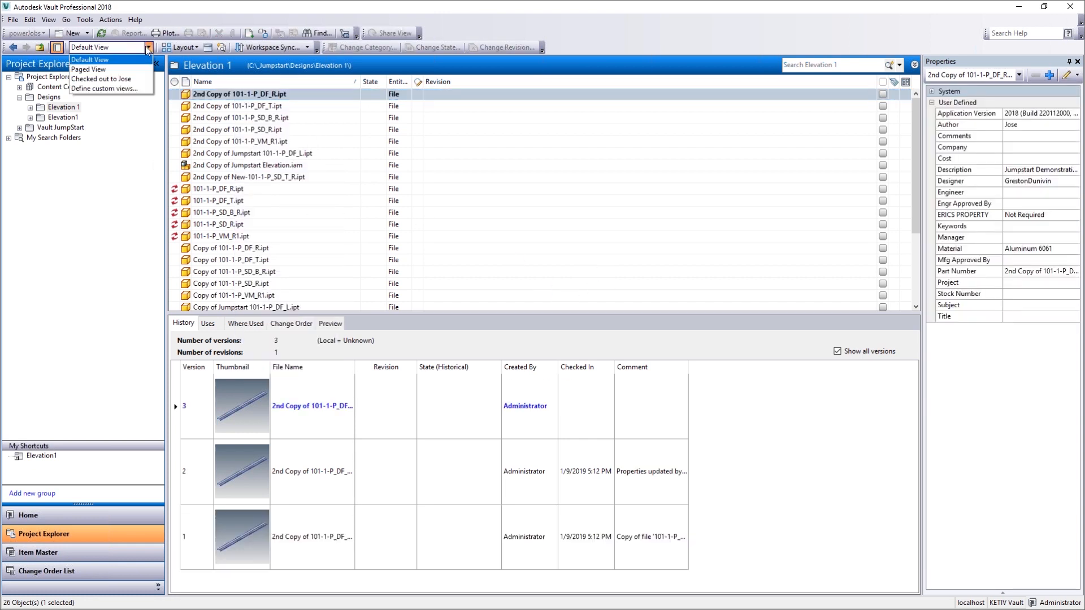
left_click(115, 81)
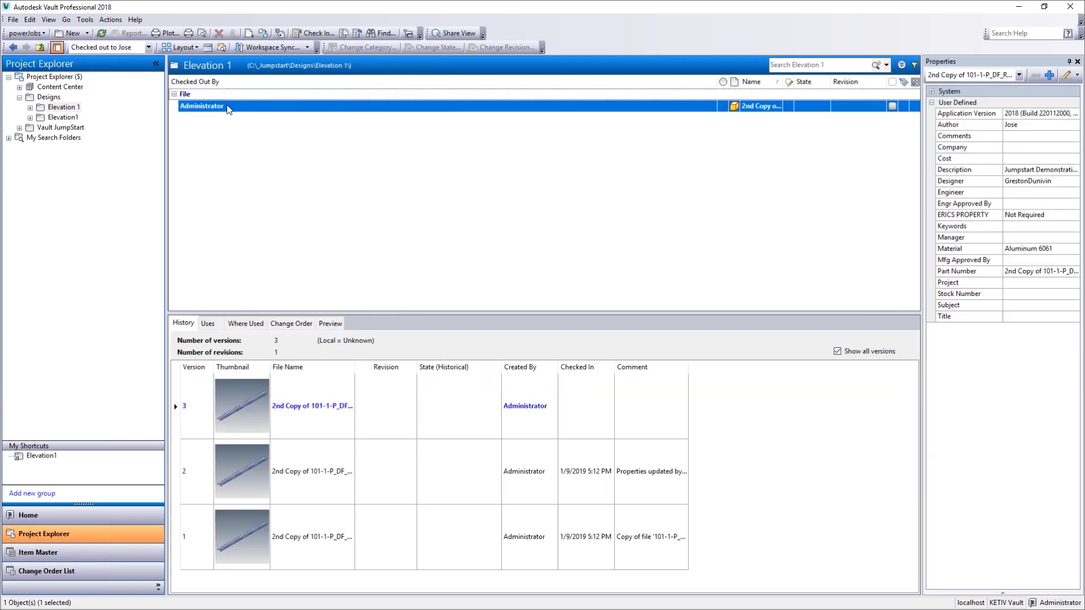
left_click_drag(782, 84, 798, 83)
Switch back to the Default View and look through the Elevation1, Designs and Elevation 1 folders
left_click(148, 47)
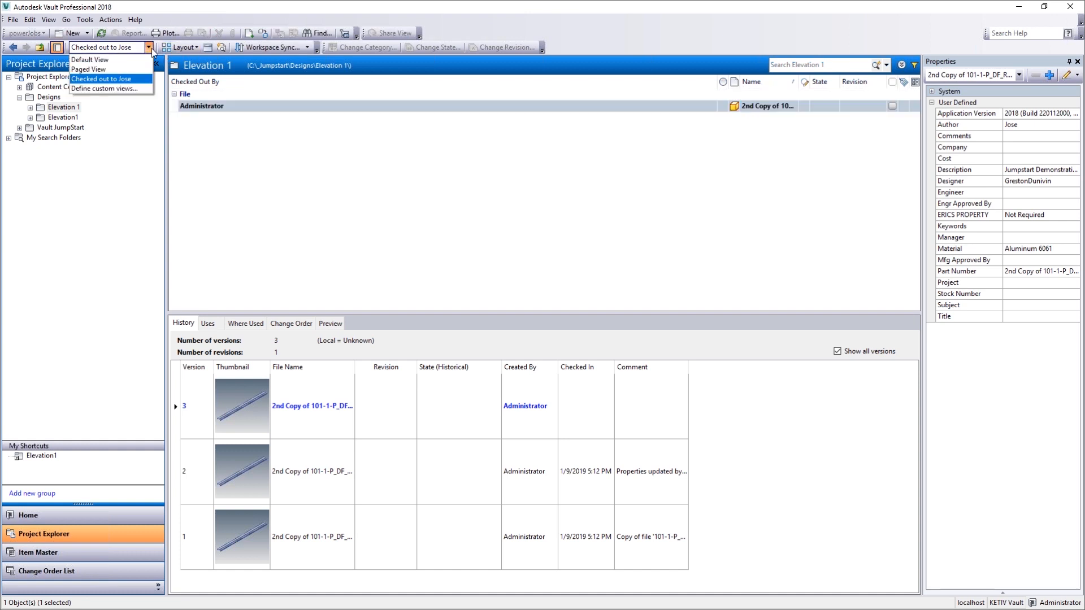
left_click(91, 58)
left_click(64, 117)
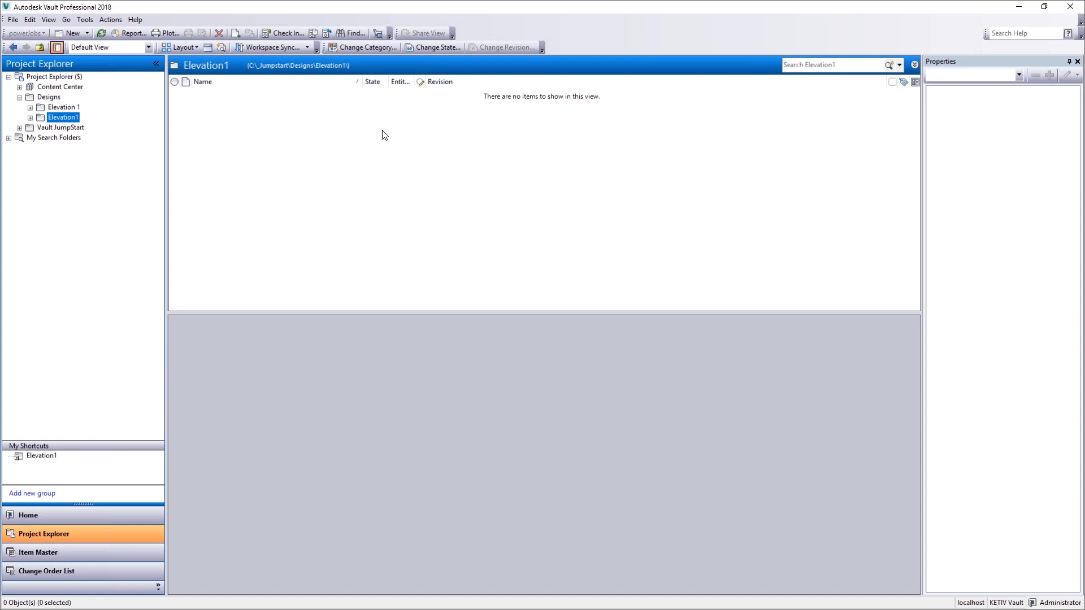
left_click(49, 97)
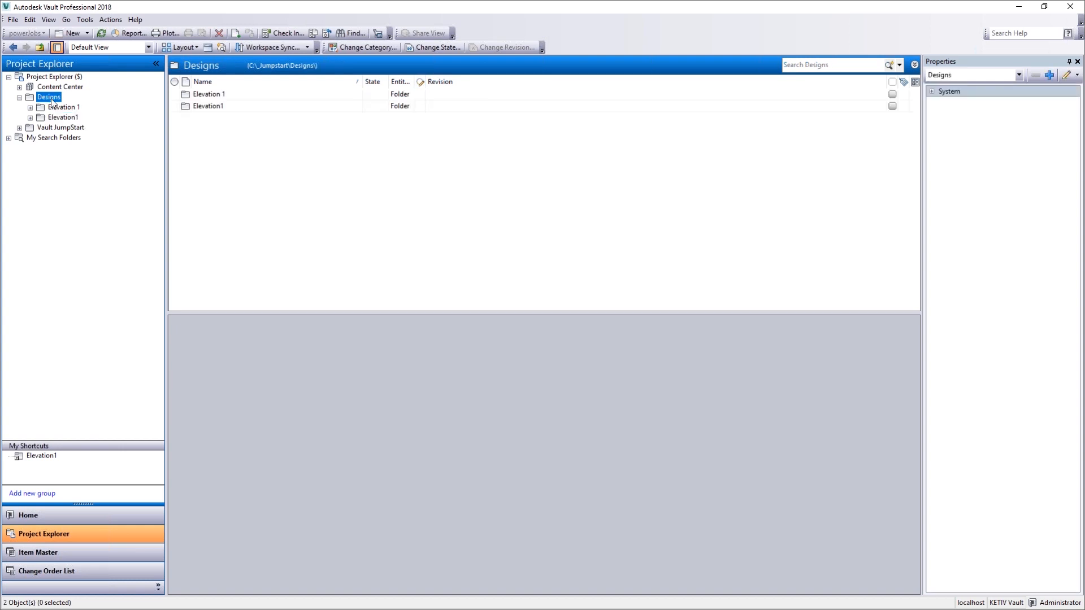
left_click(68, 110)
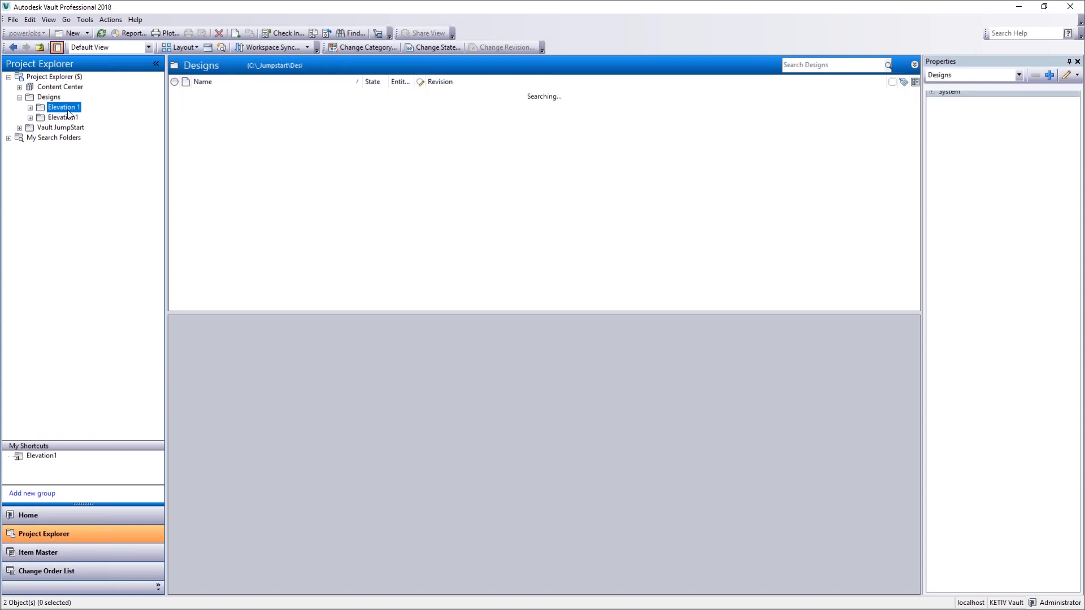
Display Elevation 1 in the Default View and undo the checkout of 2nd Copy of 101-1-P_DF_R.ipt
left_click(145, 47)
left_click(114, 56)
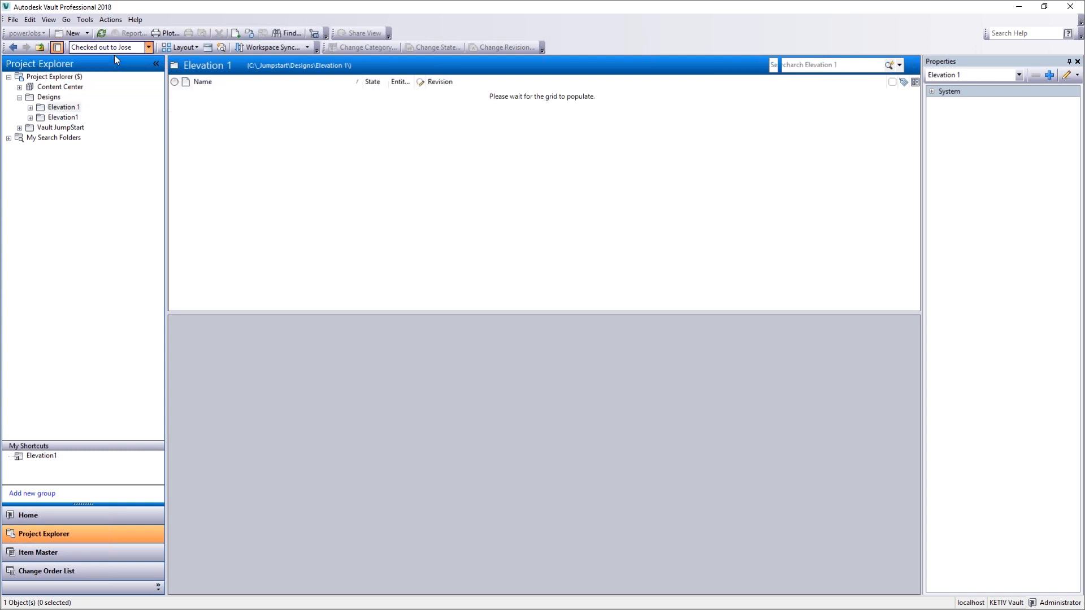
left_click(319, 94)
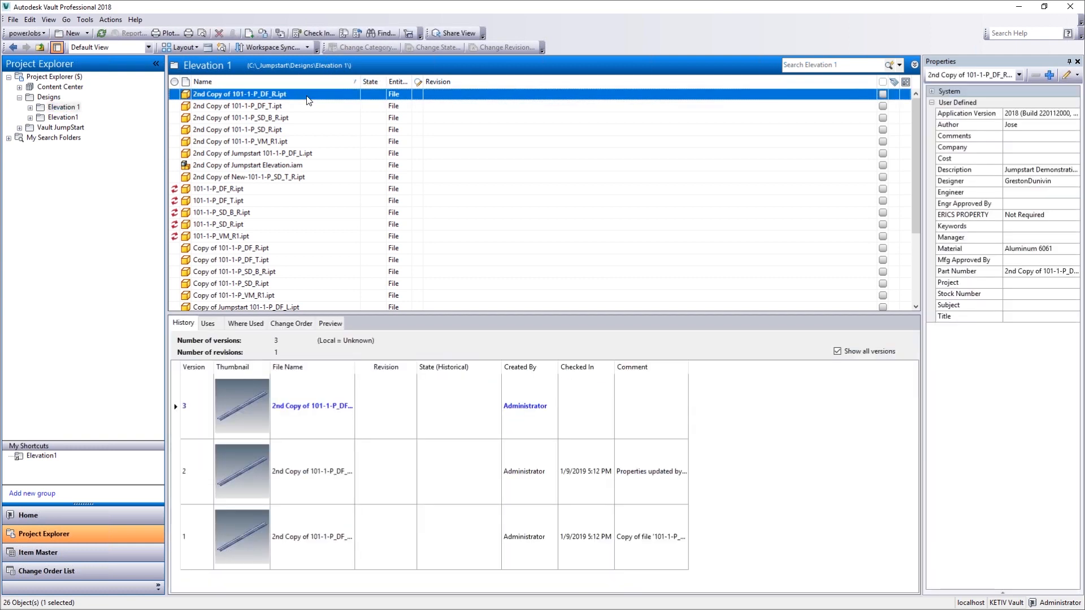
right_click(321, 92)
left_click(351, 230)
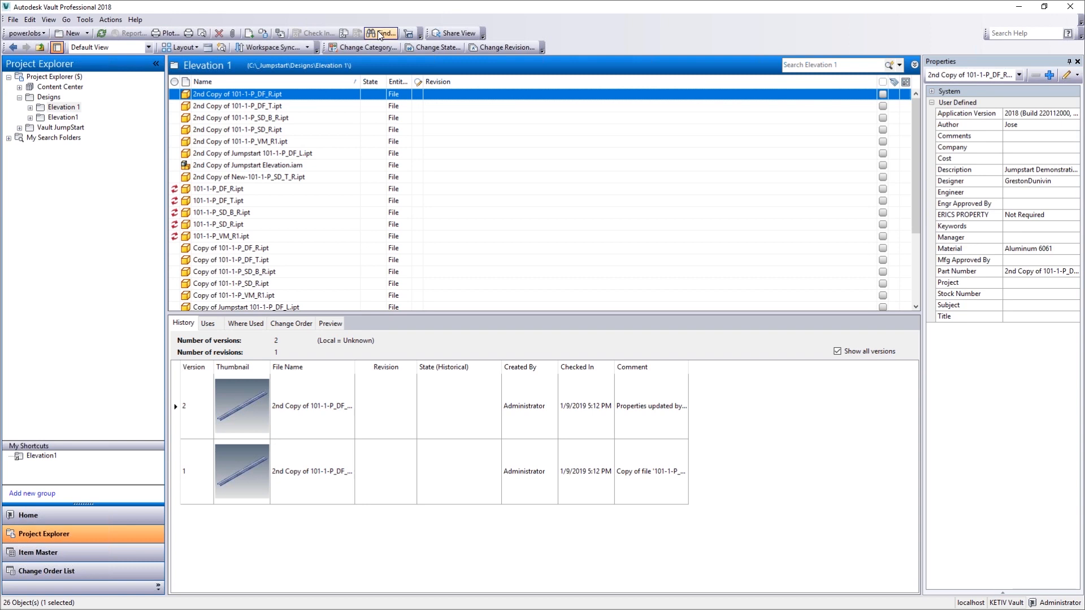
Start an advanced Find search and set it to look for Files
left_click(379, 34)
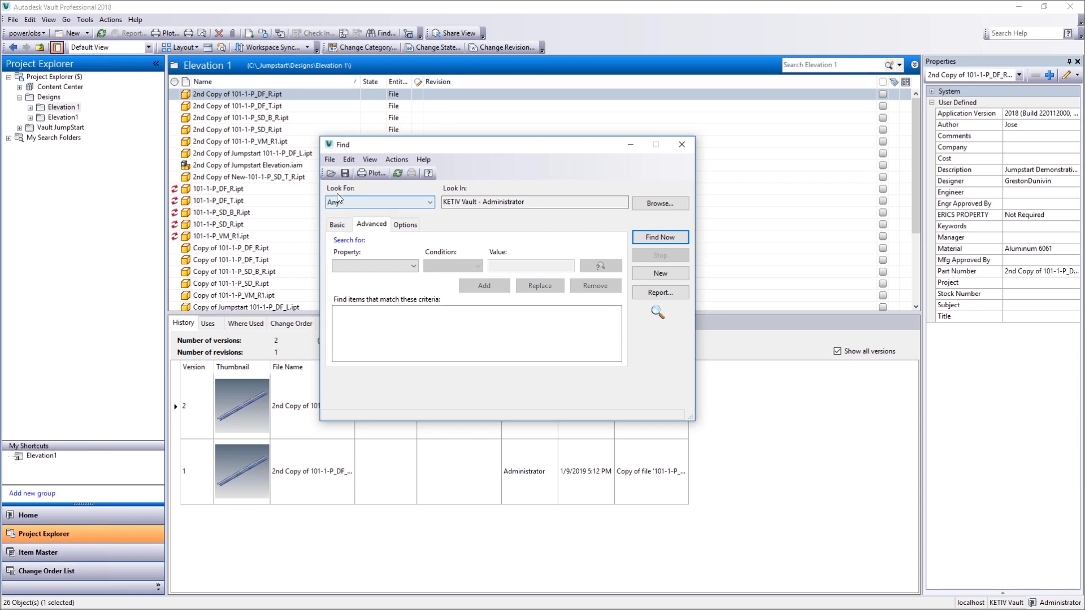
left_click(380, 204)
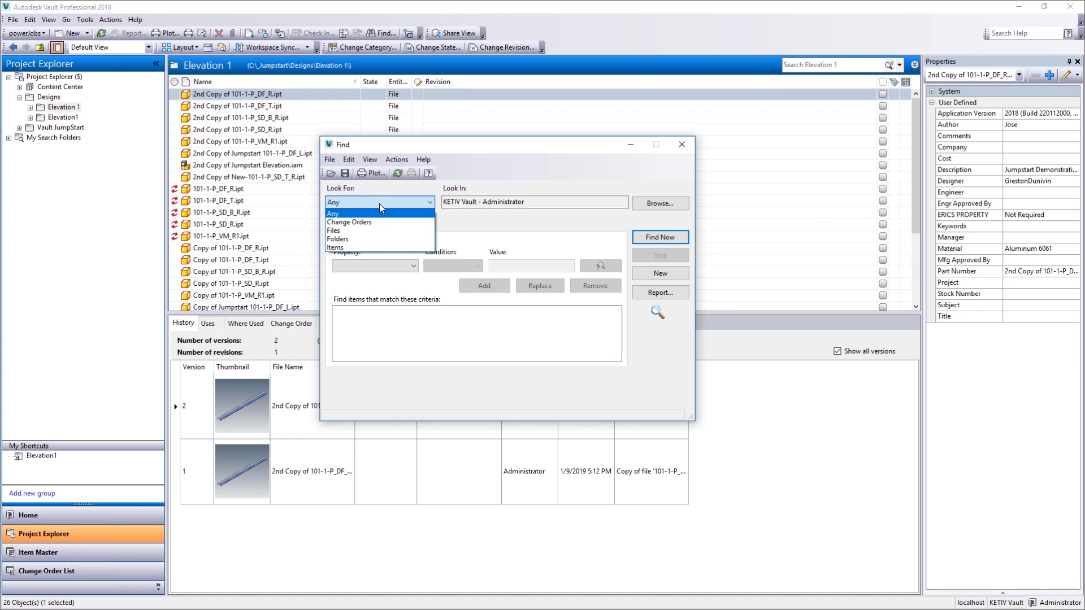
left_click(389, 230)
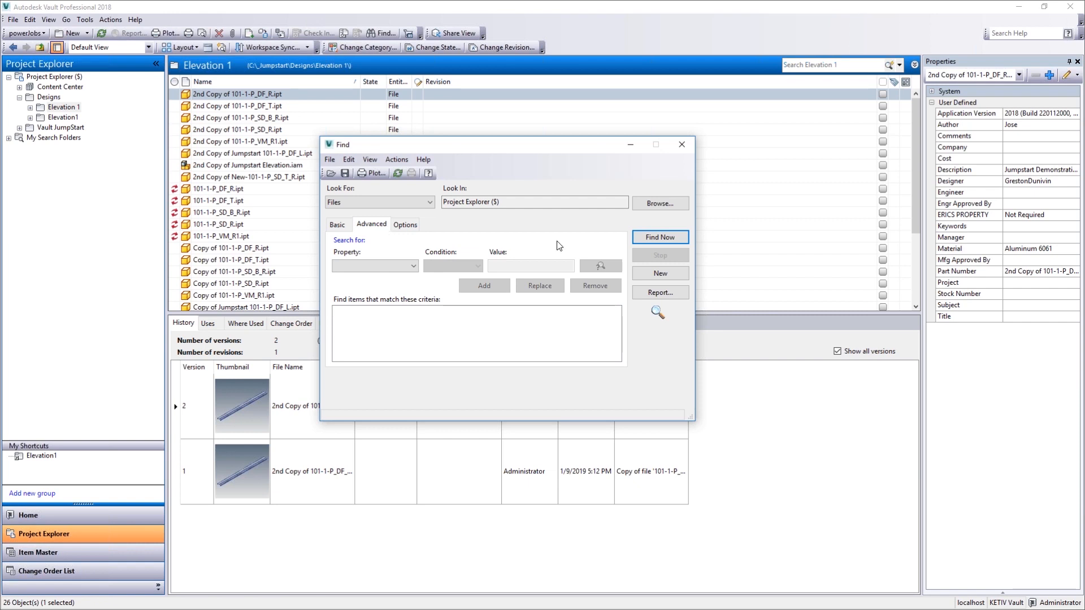
Set the search to look for Any to check its search location, and set it back to Files
left_click(429, 202)
left_click(407, 209)
left_click(407, 207)
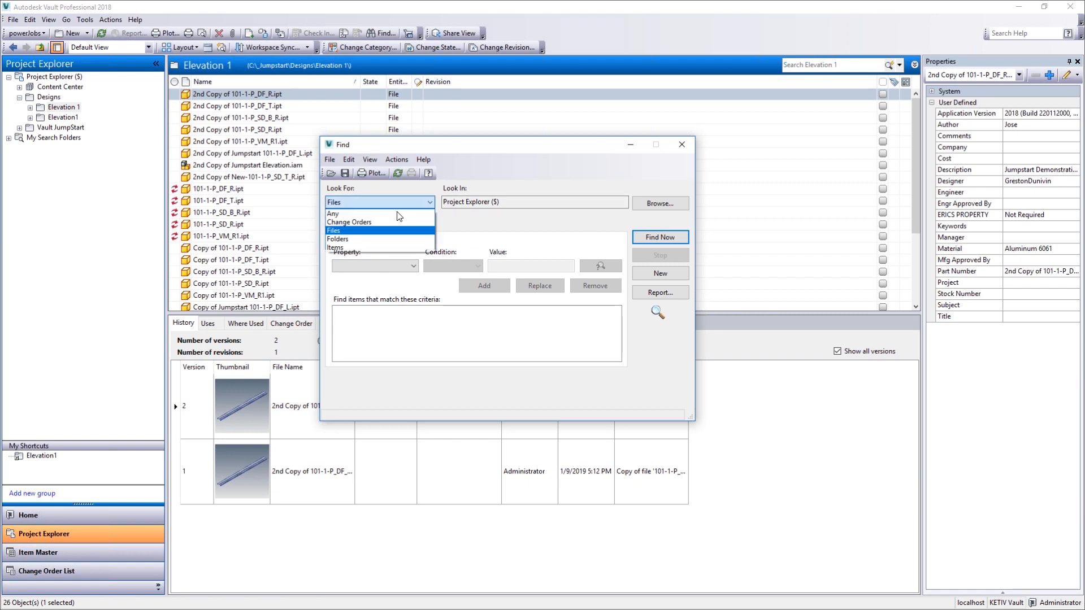
left_click(407, 212)
left_click_drag(526, 204, 444, 199)
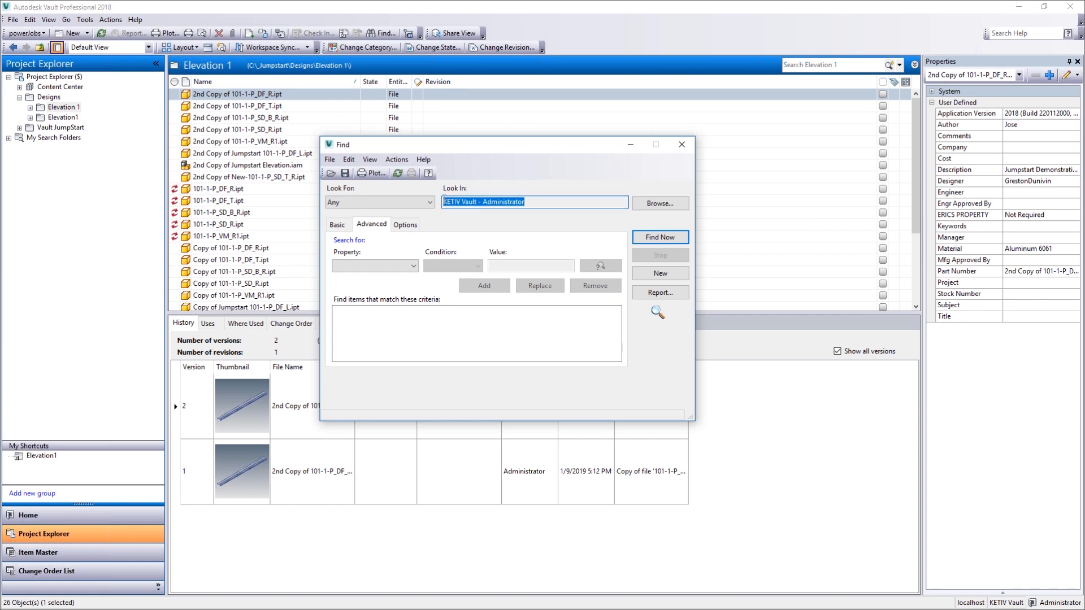
left_click(351, 204)
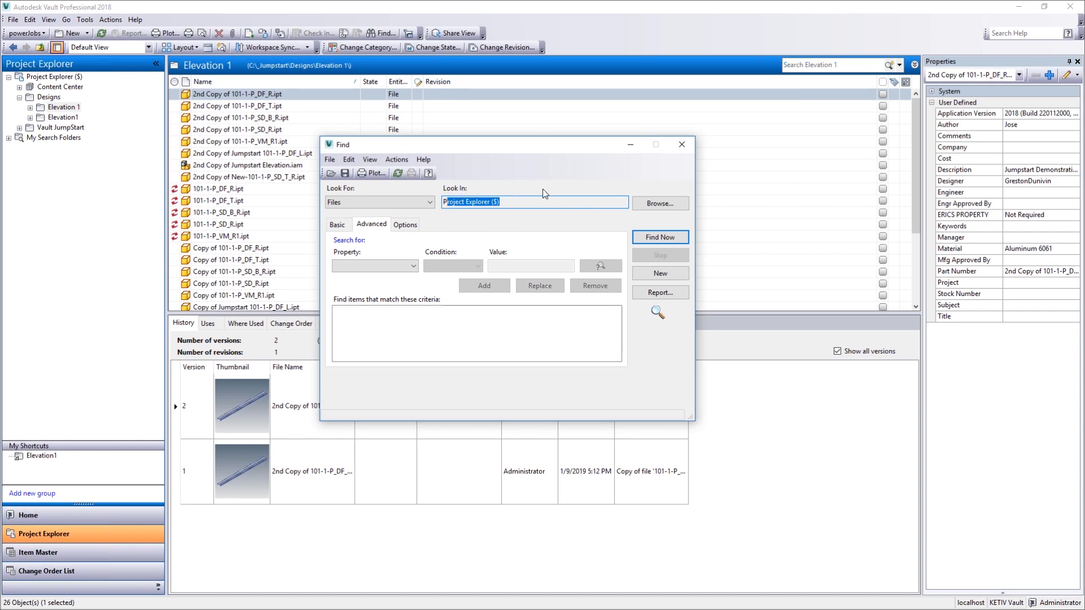
Limit the search location to the Elevation 1 folder under Designs, excluding the whole Project Explorer, and accept it
left_click(659, 206)
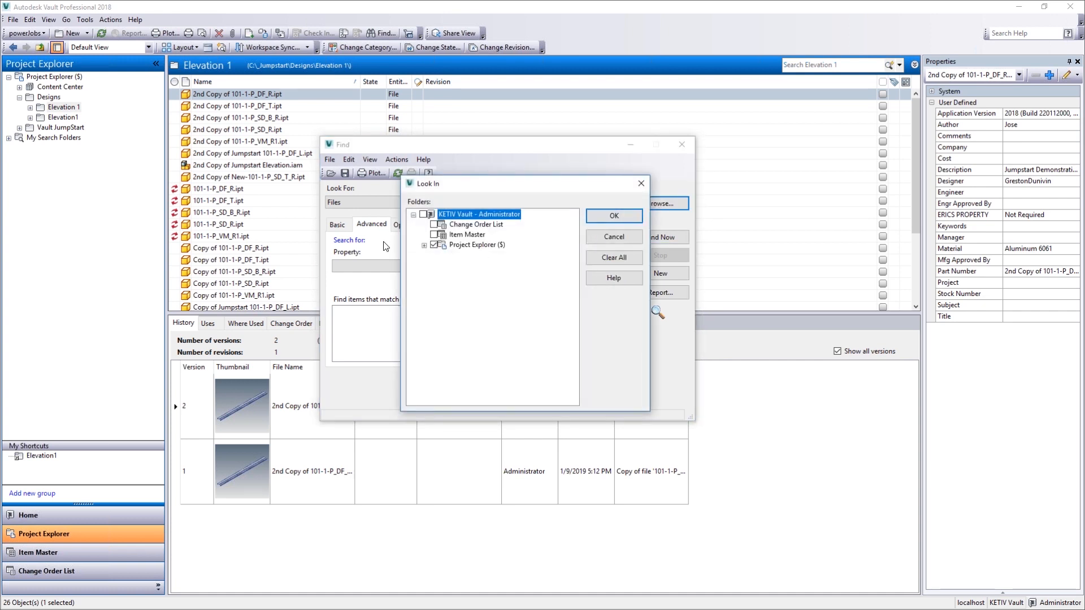
left_click(424, 245)
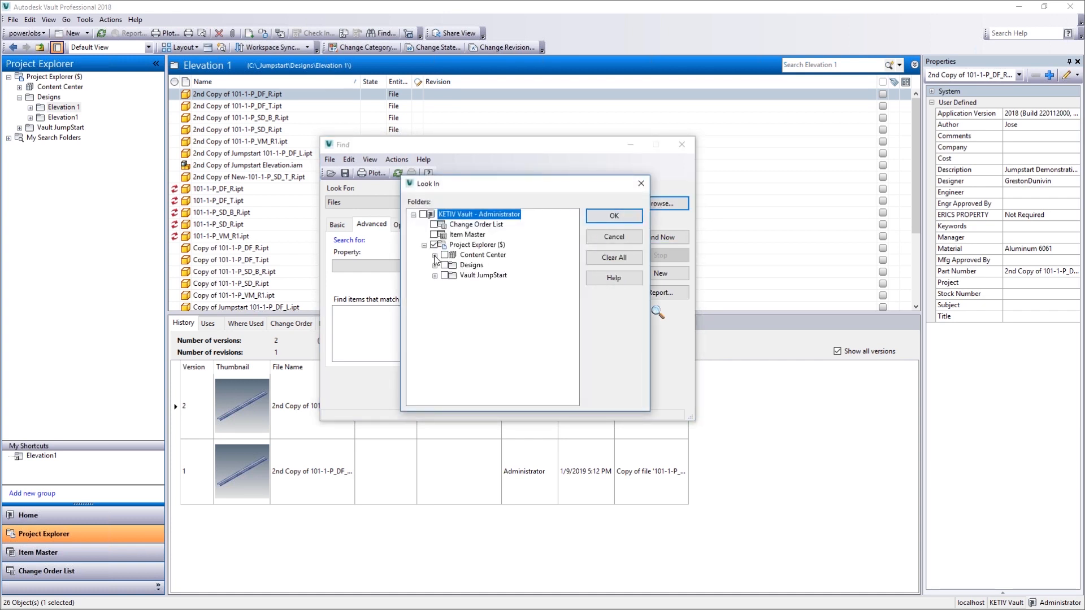
left_click(435, 265)
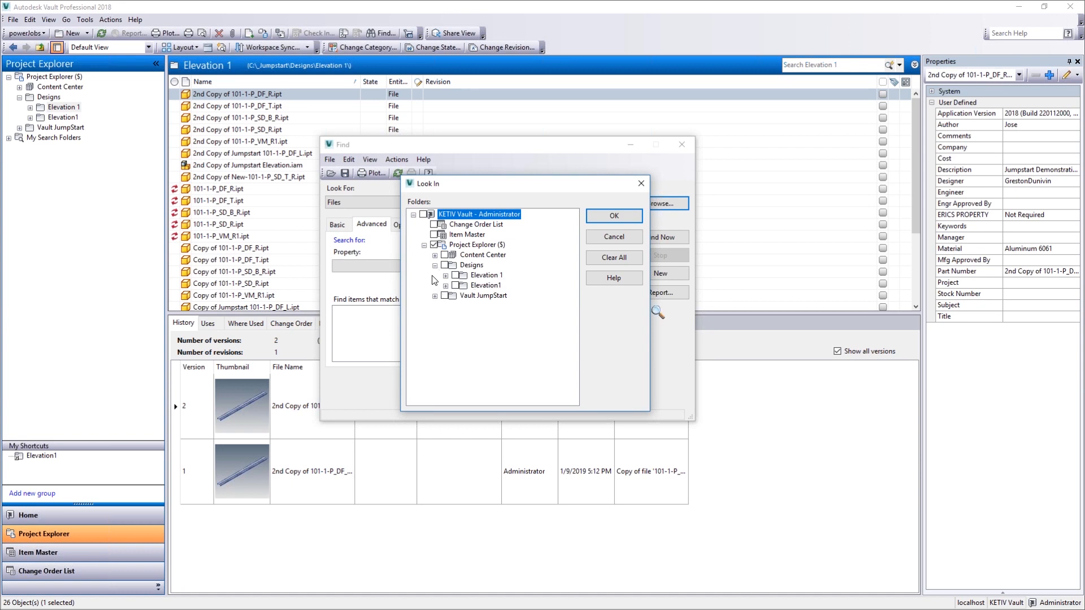
left_click(456, 275)
left_click(435, 245)
left_click(612, 215)
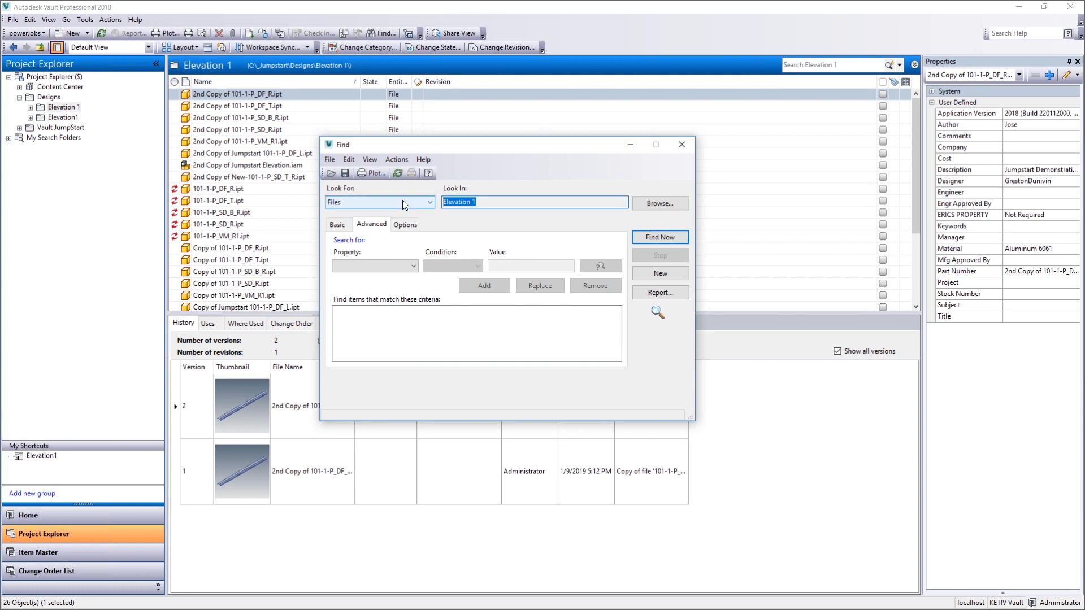
Check the properties available for a Files search and change the search to look for Items
left_click(386, 265)
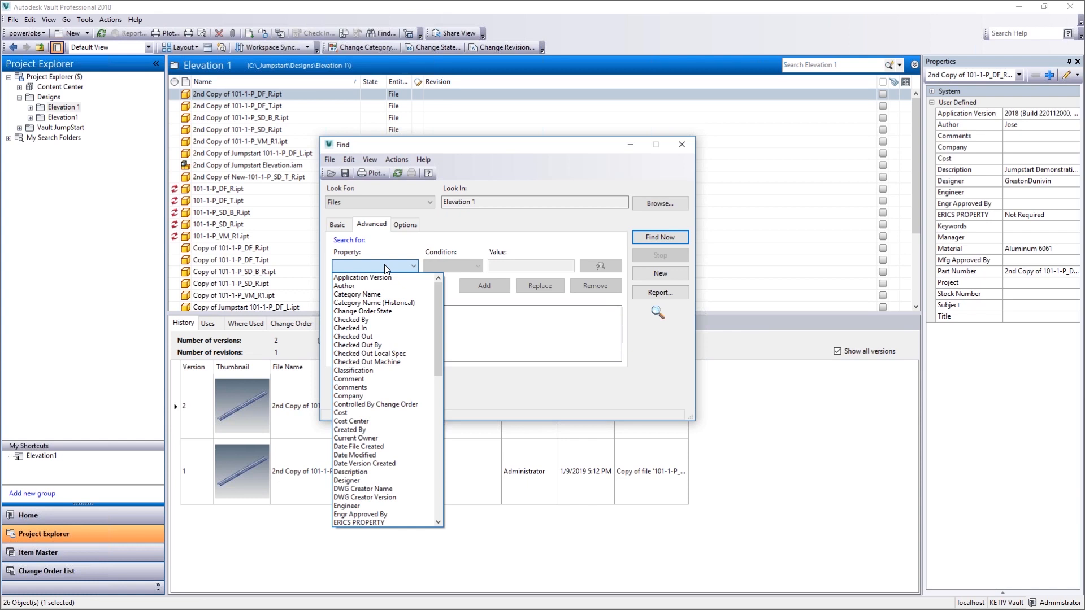
left_click(413, 211)
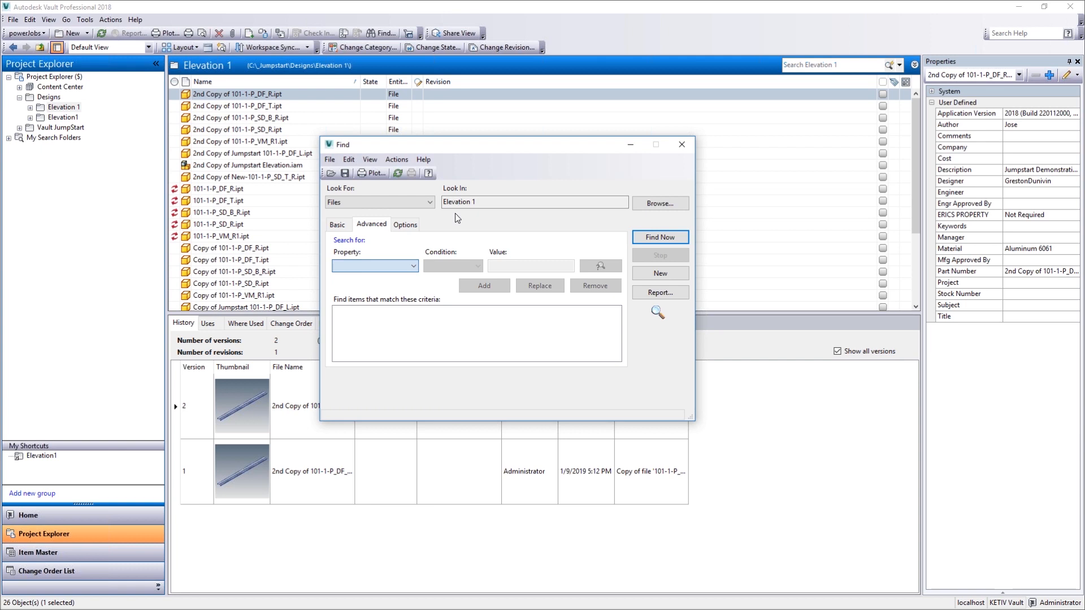
left_click(409, 208)
left_click(406, 203)
left_click(405, 204)
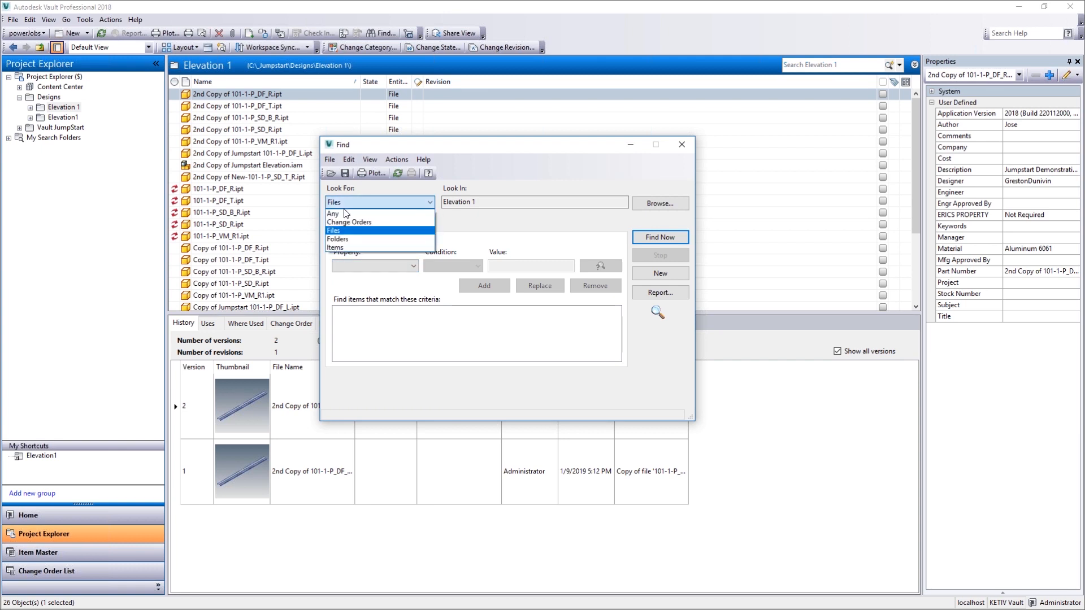
left_click(360, 246)
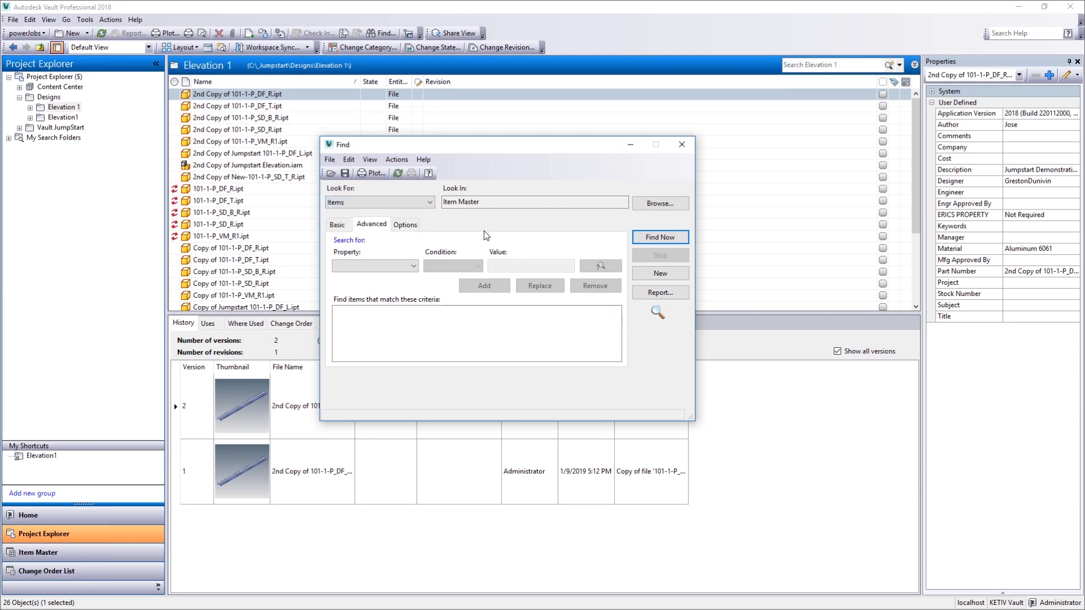
Check the properties available for an Items search and set the search back to look for Files
left_click(408, 266)
scroll(412, 350, "down", 5)
scroll(412, 355, "up", 4)
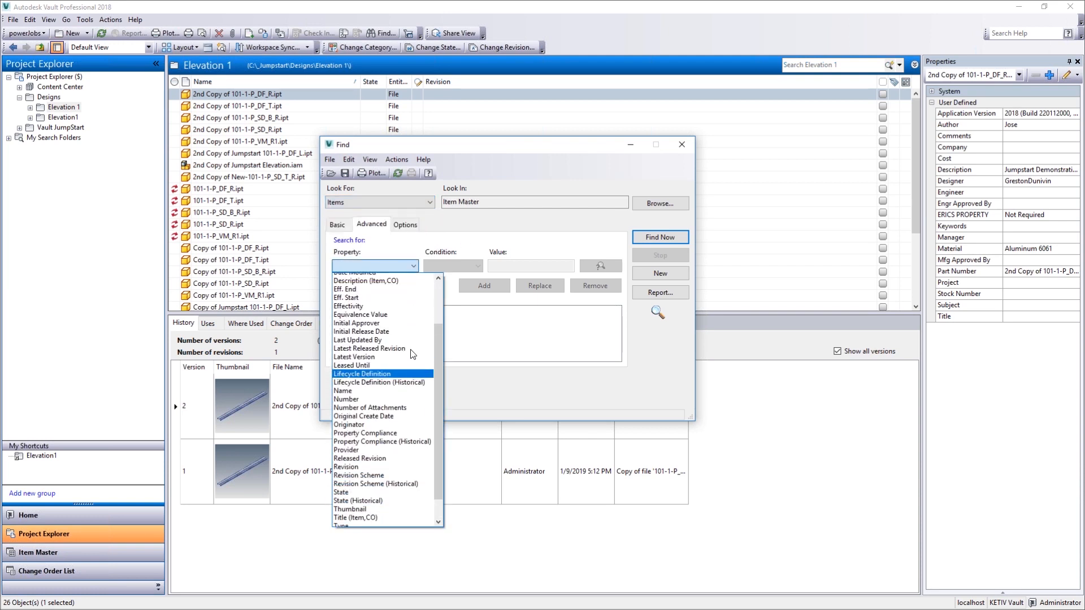
left_click(399, 197)
left_click(401, 204)
left_click(373, 237)
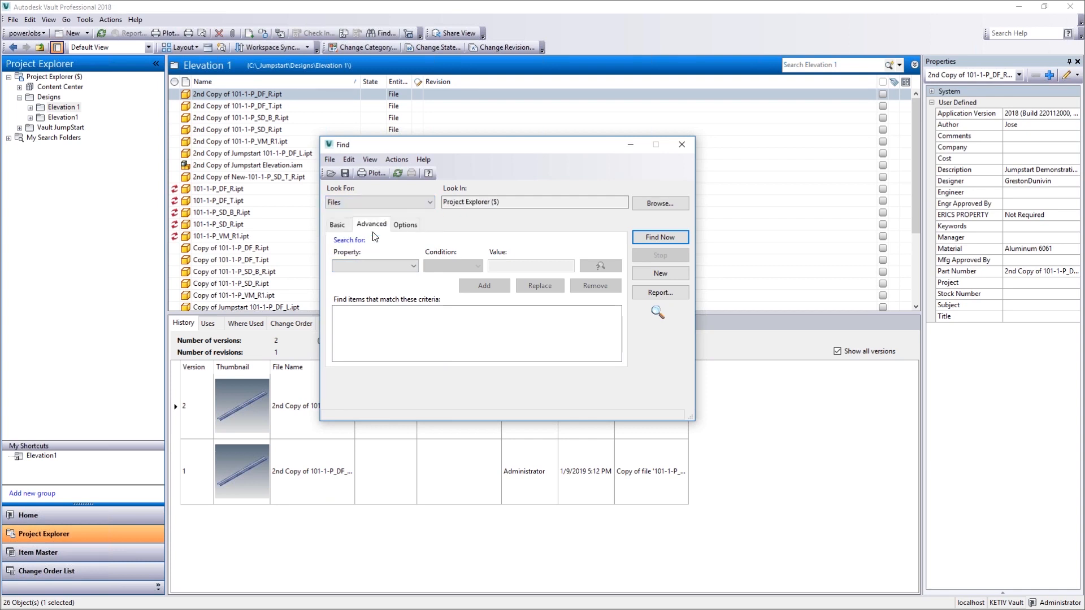
Review the list of properties available for a Files search without choosing one
left_click(407, 265)
scroll(411, 382, "down", 7)
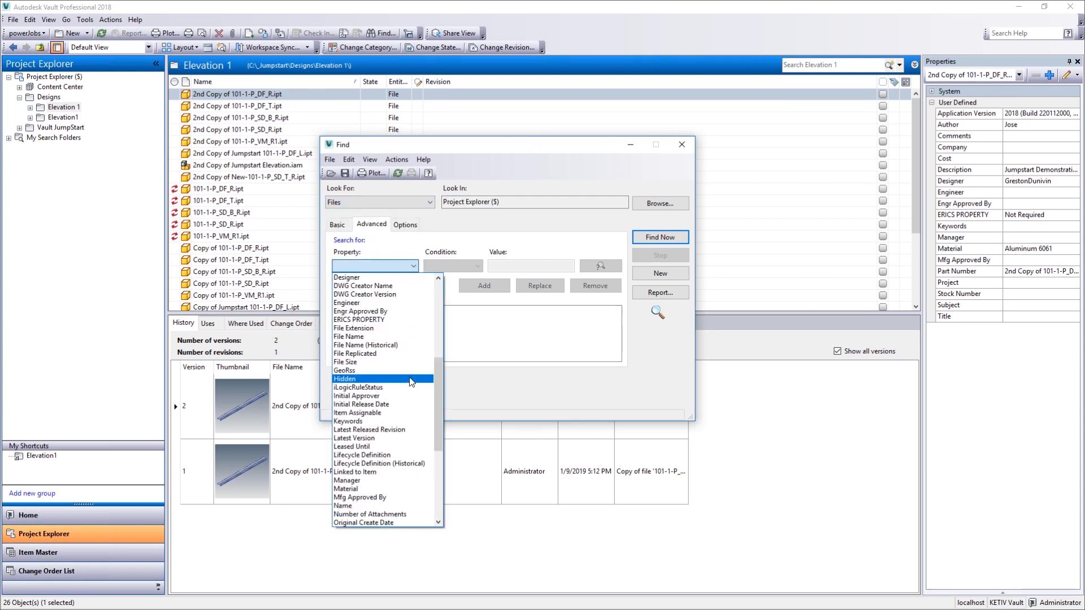
scroll(411, 378, "down", 6)
scroll(409, 375, "up", 6)
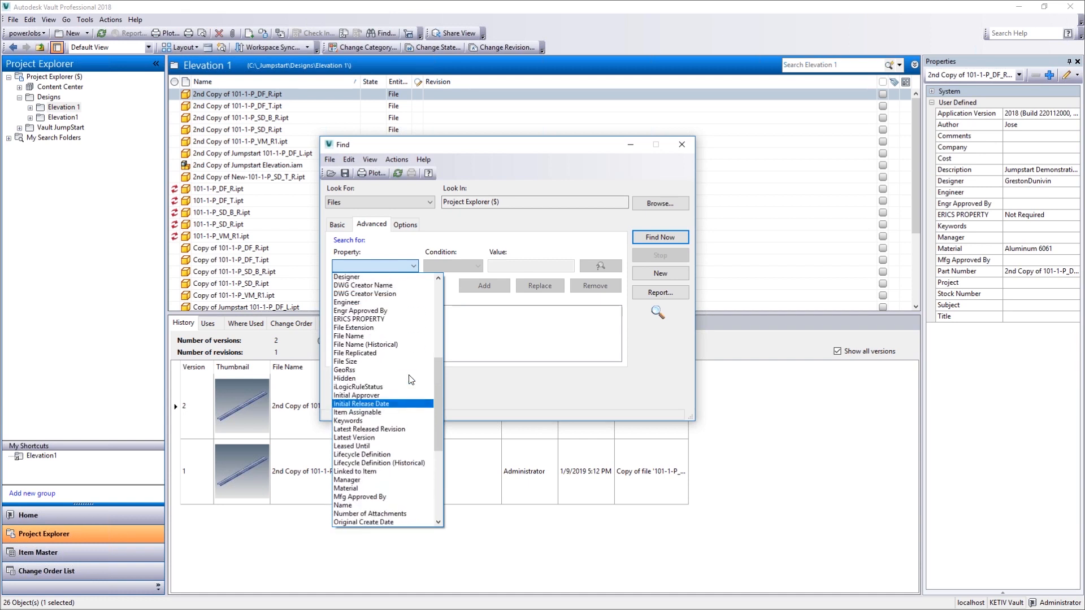
scroll(411, 380, "up", 7)
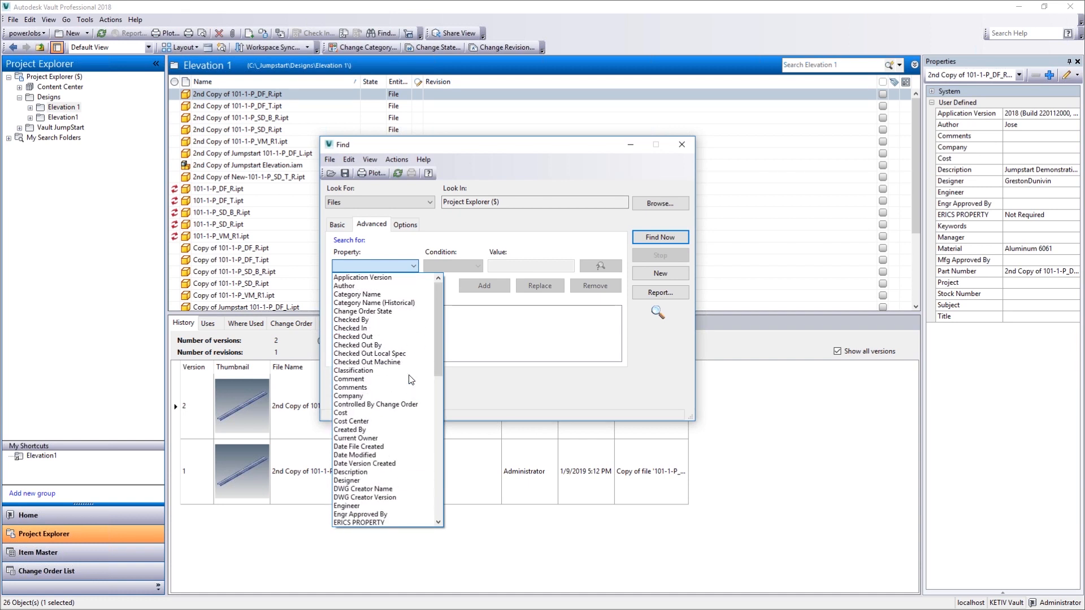
left_click(497, 249)
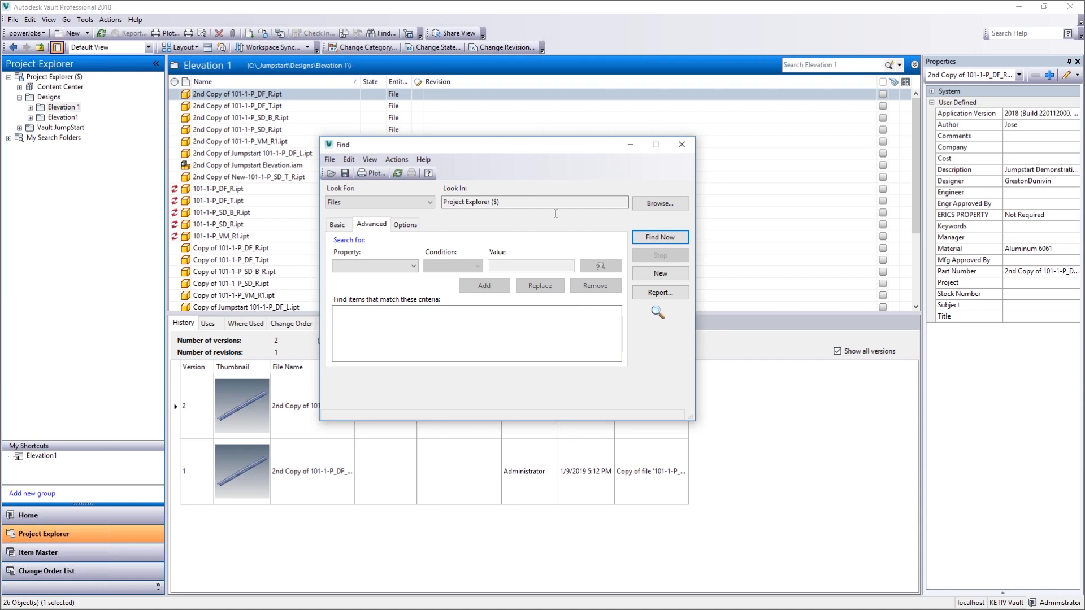
Restrict the search location to the Elevation 1 folder under Designs instead of the whole Project Explorer
left_click(663, 200)
left_click(396, 200)
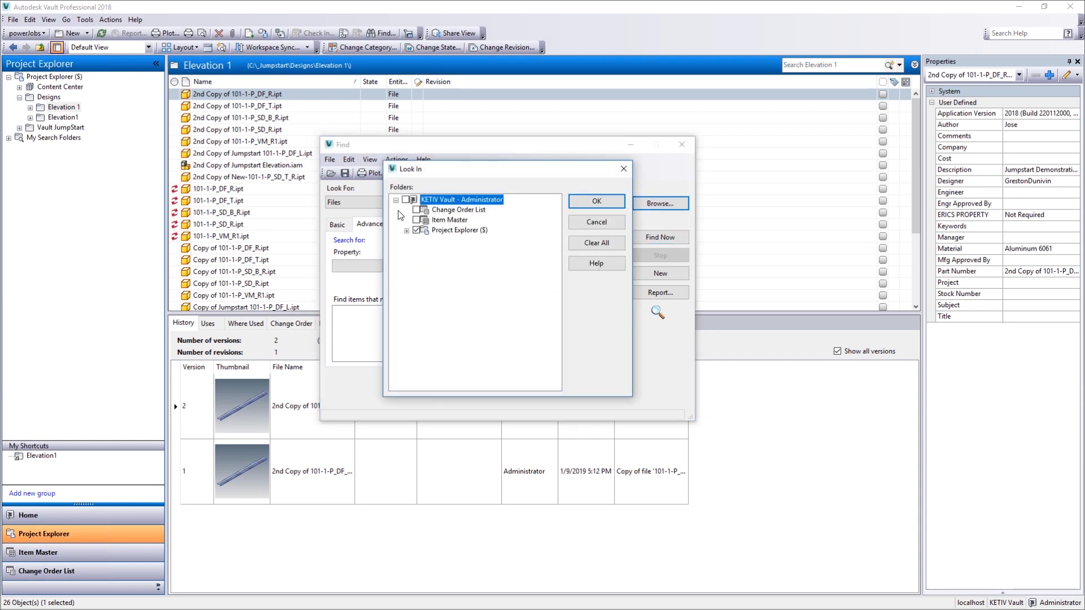
left_click(406, 230)
left_click(418, 250)
left_click(438, 260)
left_click(417, 231)
left_click(586, 204)
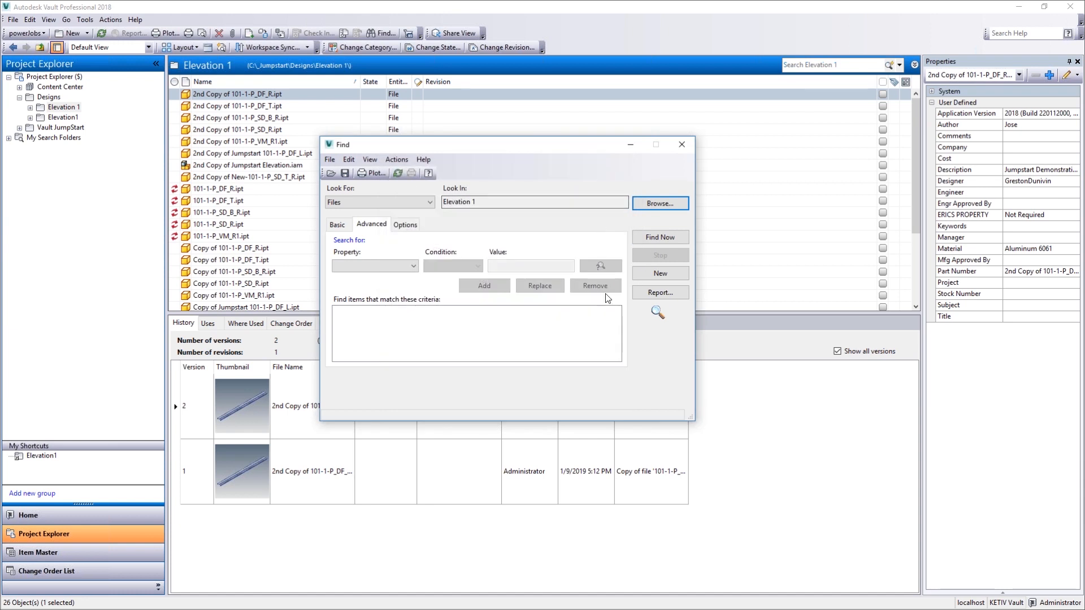
Add the criterion Checked Out By contains Administrator and run the search
left_click(370, 266)
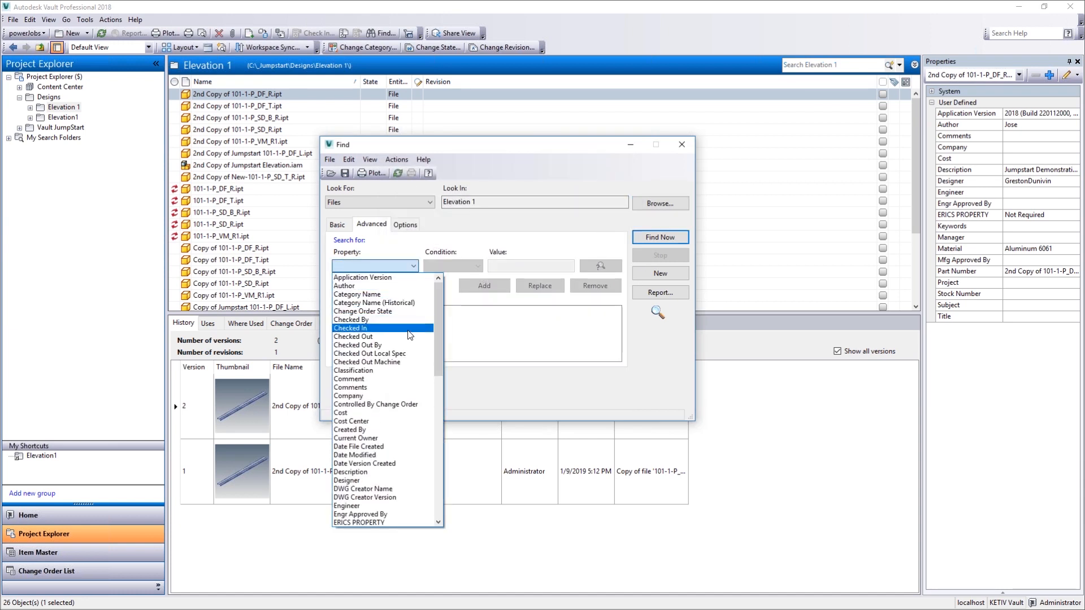
left_click(373, 345)
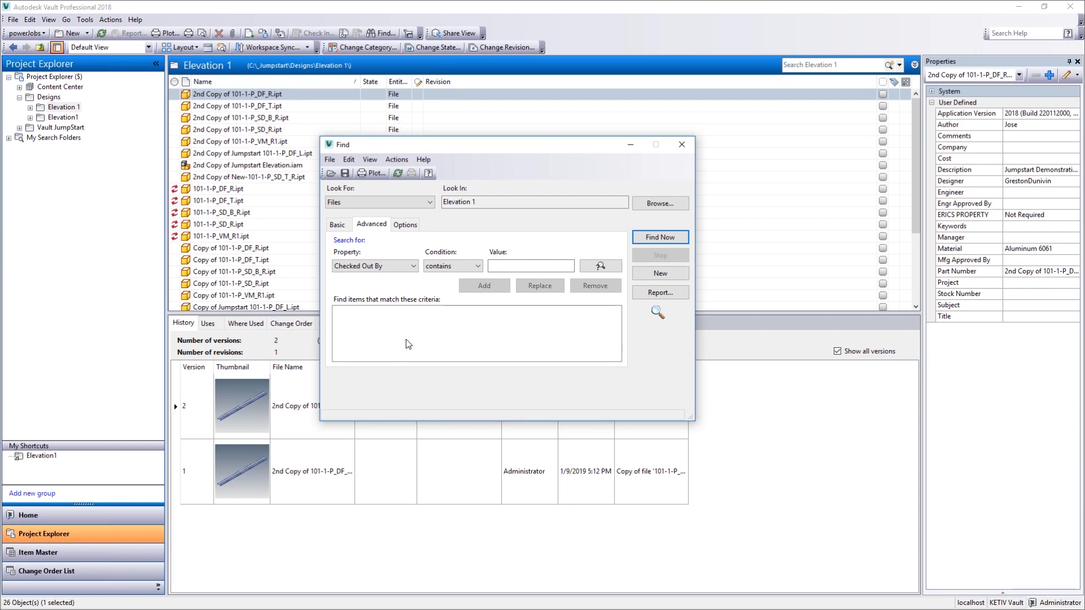
left_click(542, 271)
type("Admini")
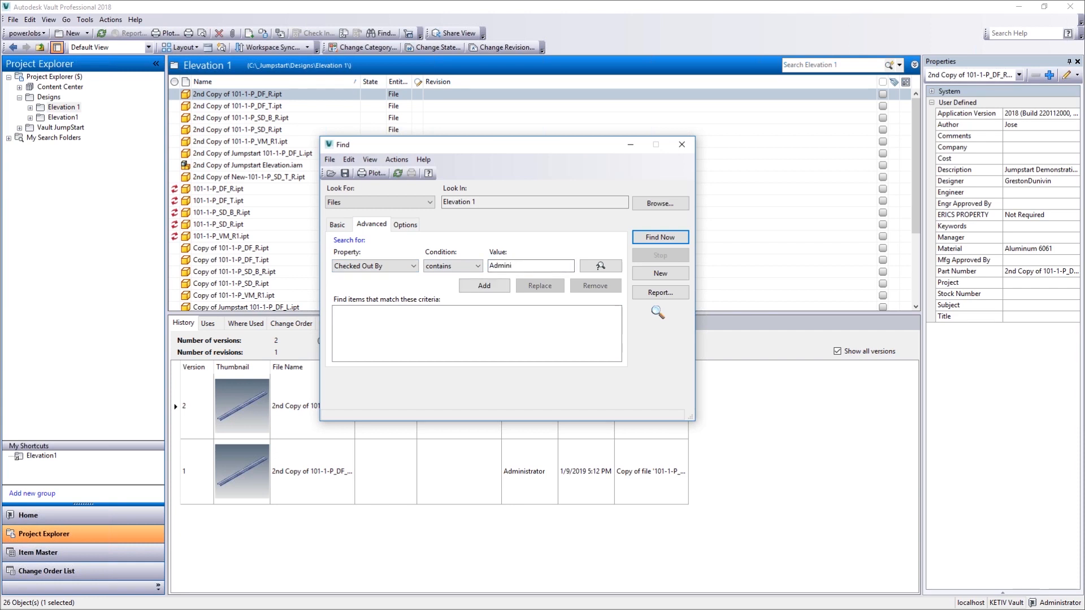
type("strator")
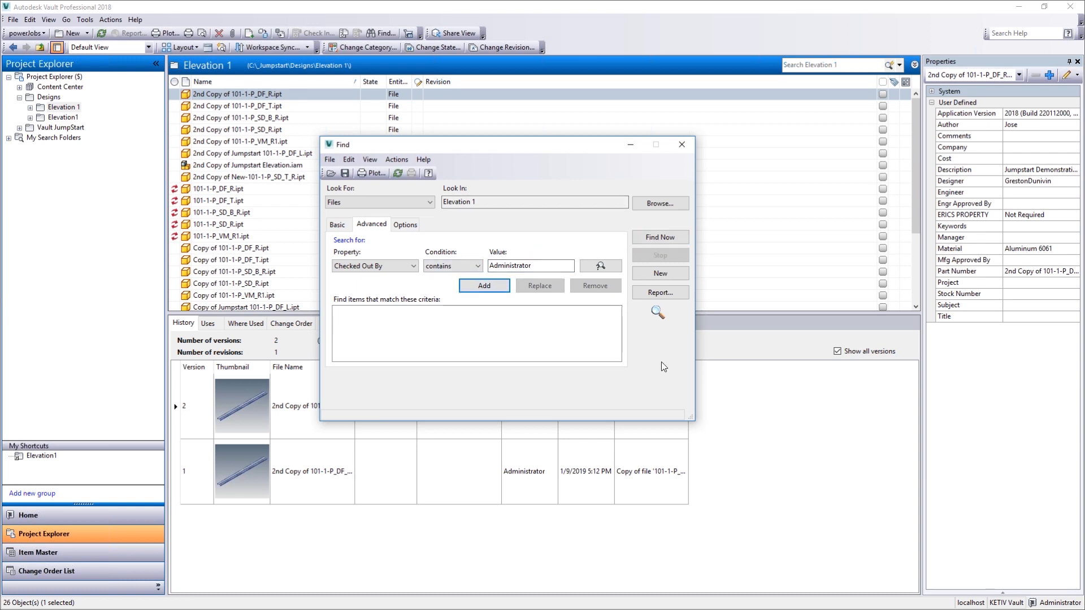
left_click(648, 239)
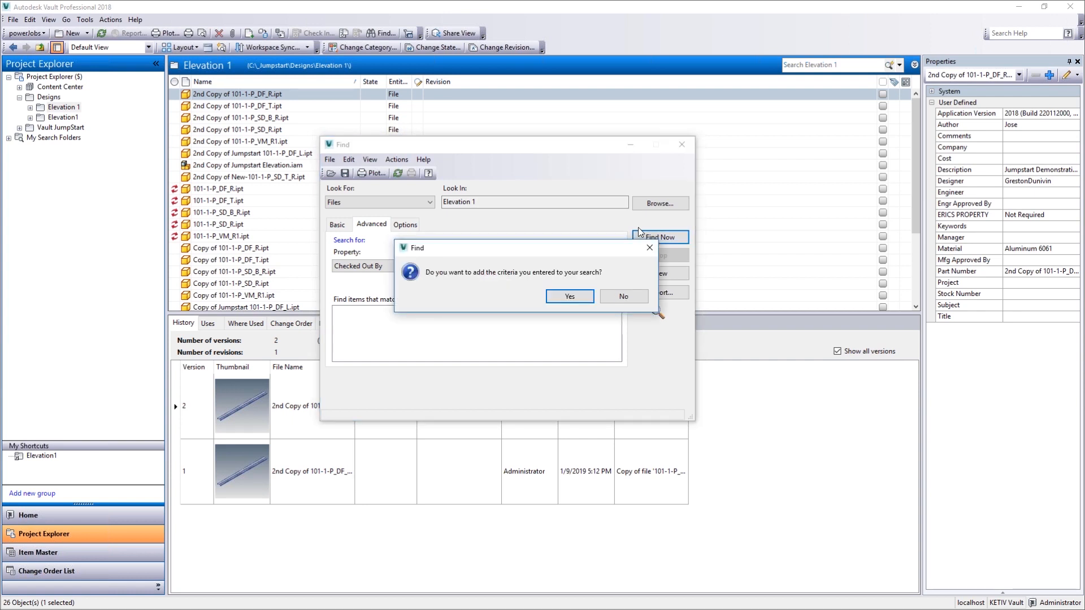
left_click(582, 301)
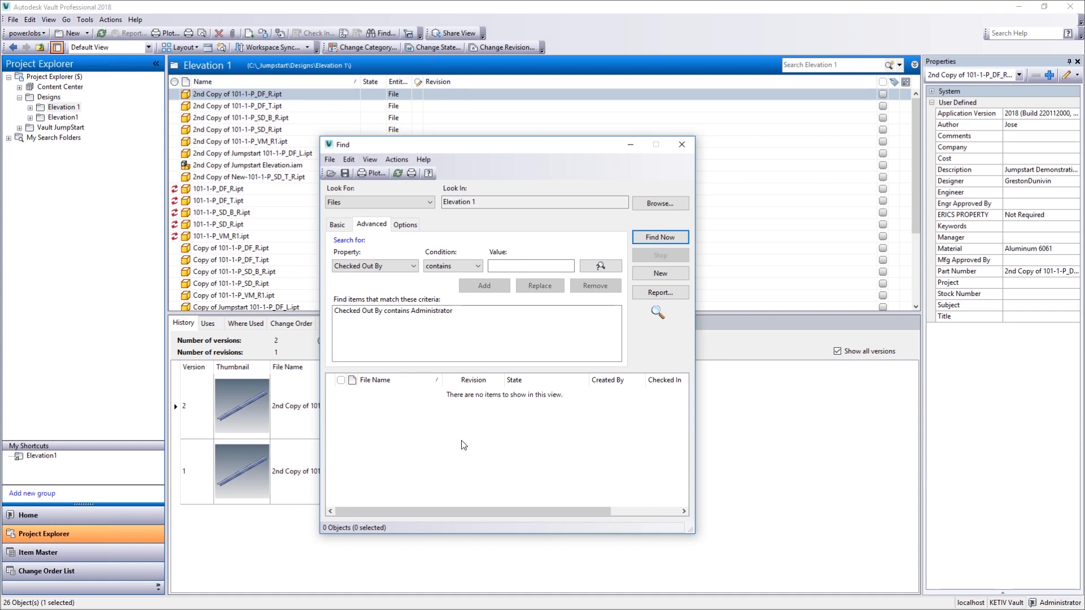
Save the search as a search folder named AVA Checked Out By Administrator and close Find
left_click(345, 173)
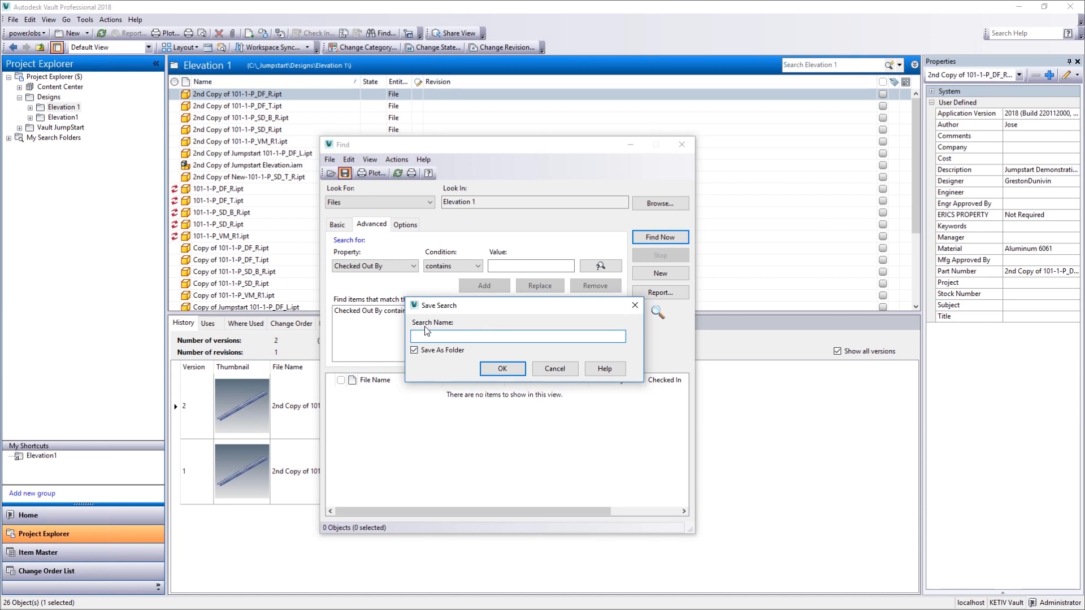
type("AVA Checked Out By Administrator")
left_click(416, 351)
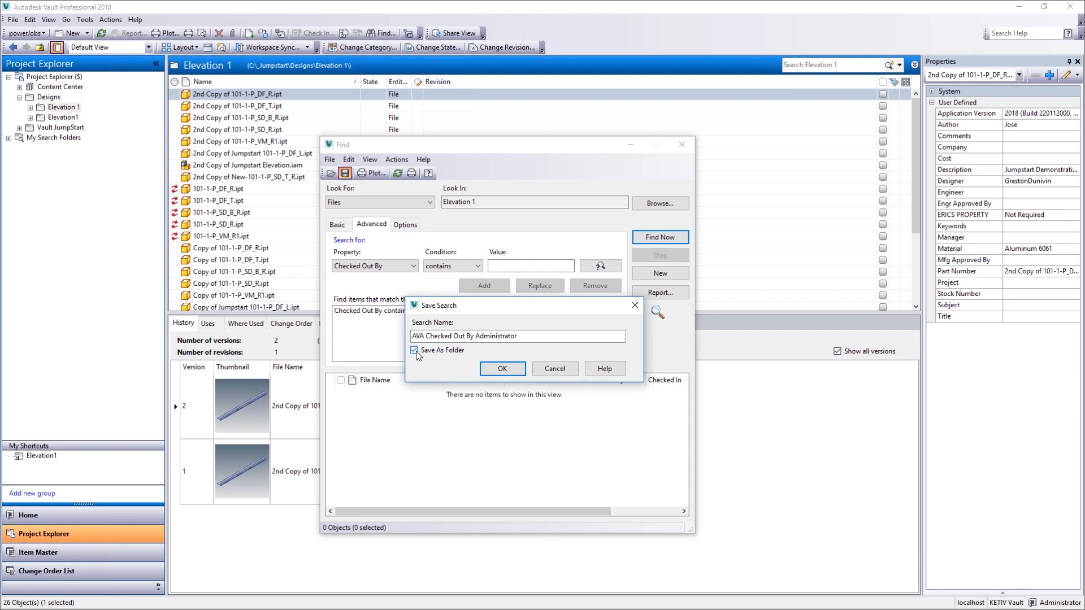
left_click(502, 369)
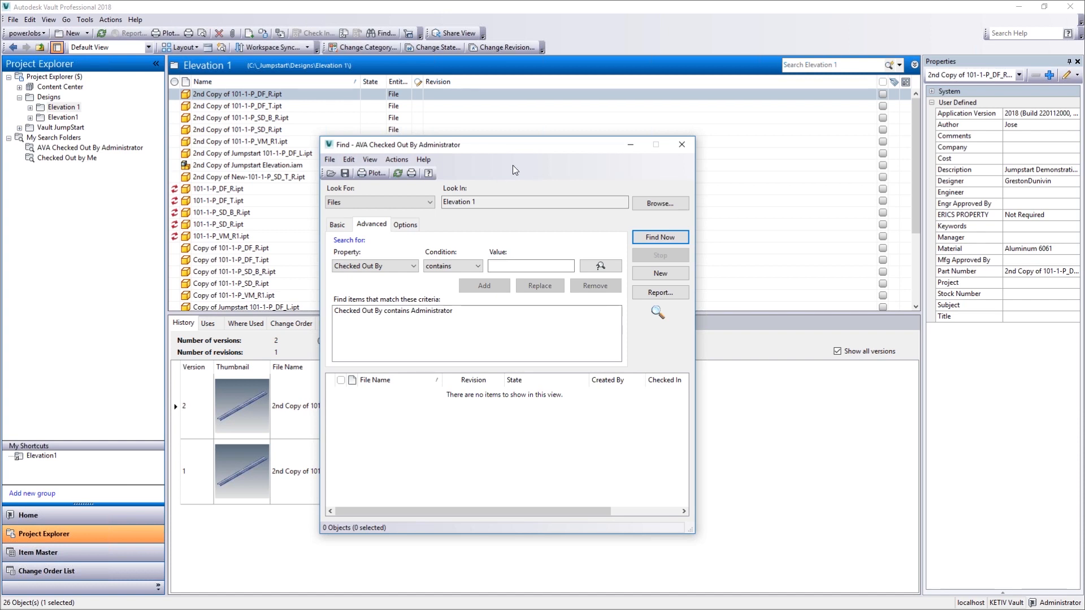
left_click(686, 150)
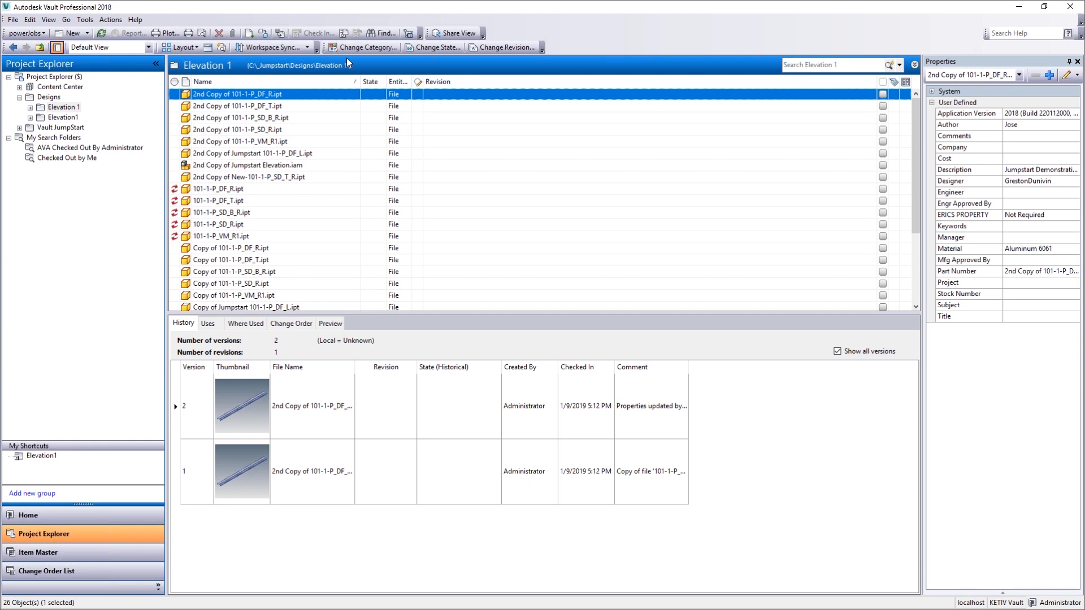
Reopen Find to check the search location of the saved search, and close it again
left_click(403, 35)
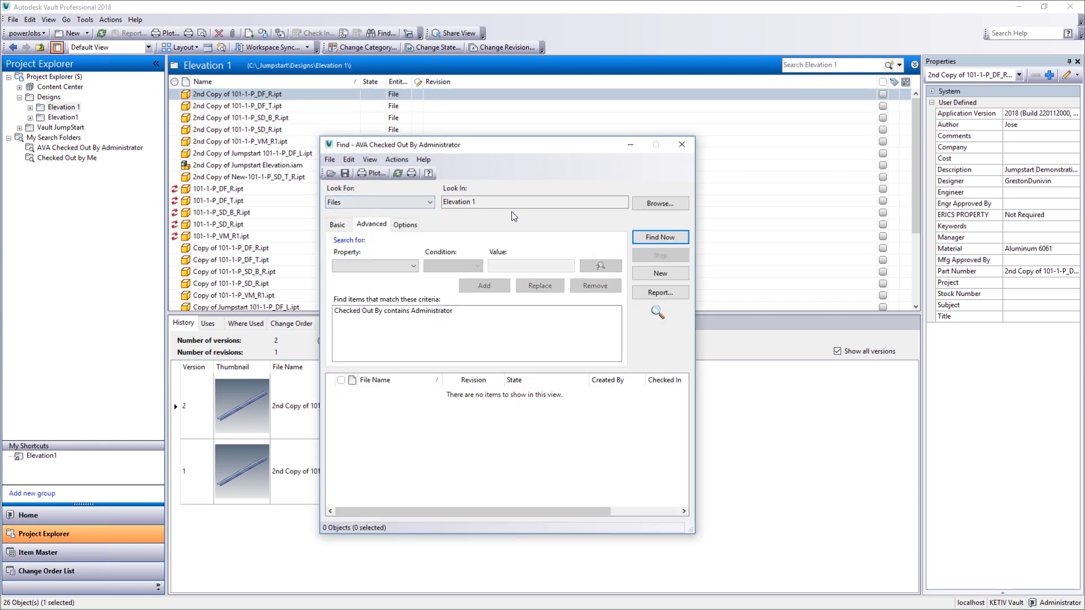
left_click(545, 206)
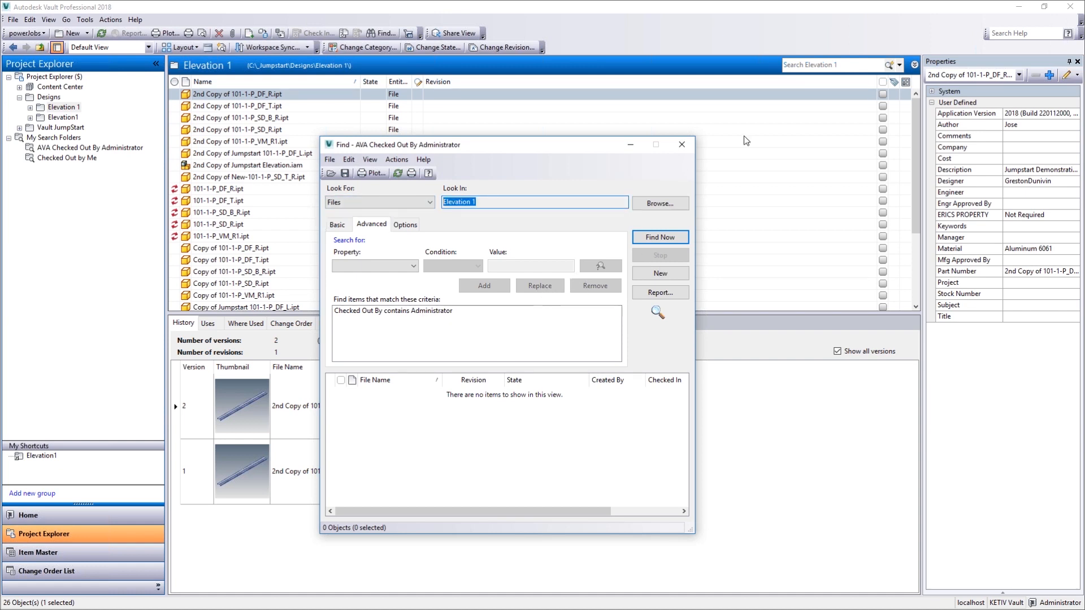
left_click(678, 148)
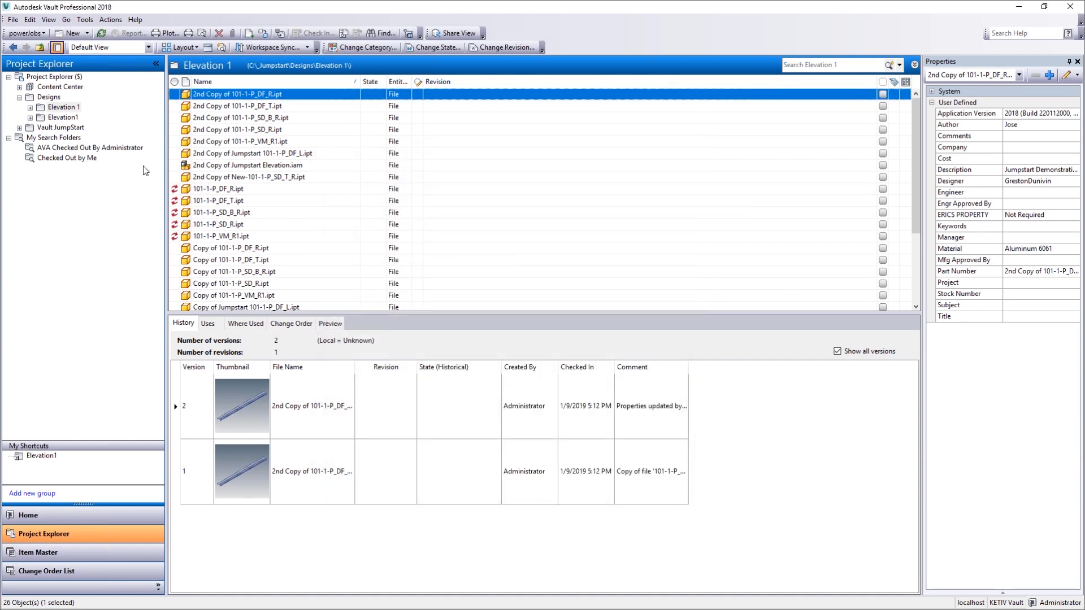
Compare the contents of the AVA Checked Out By Administrator search folder with the Elevation 1 folder
left_click(67, 148)
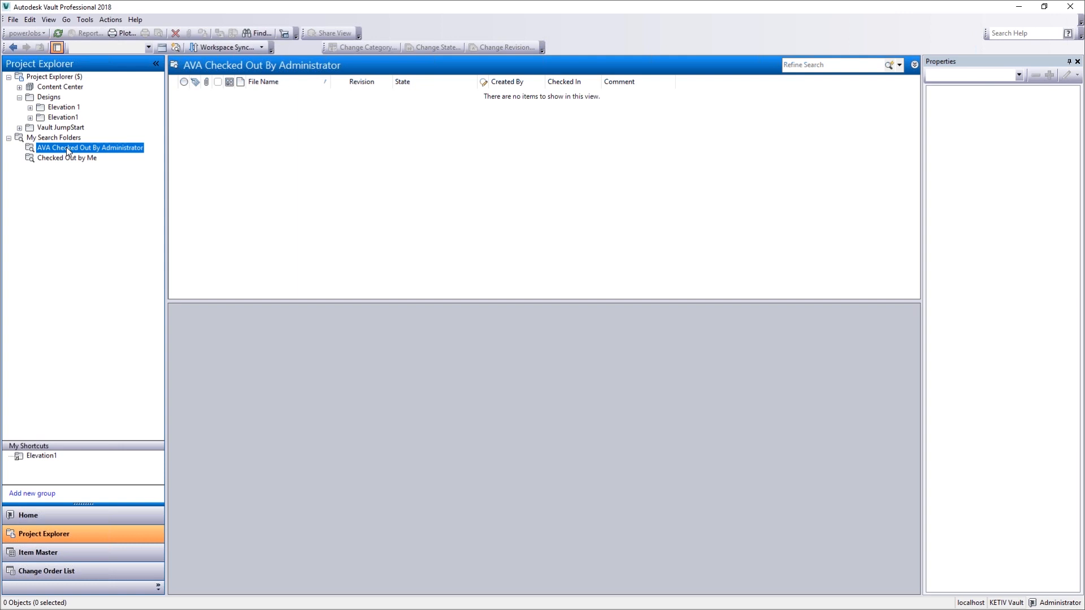
left_click(65, 107)
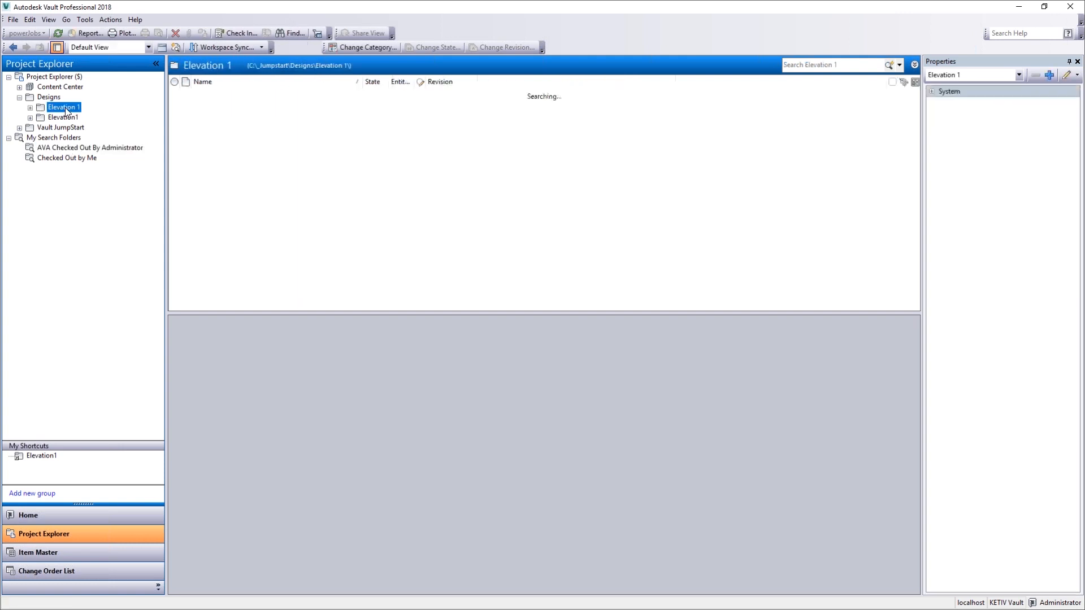
left_click(76, 148)
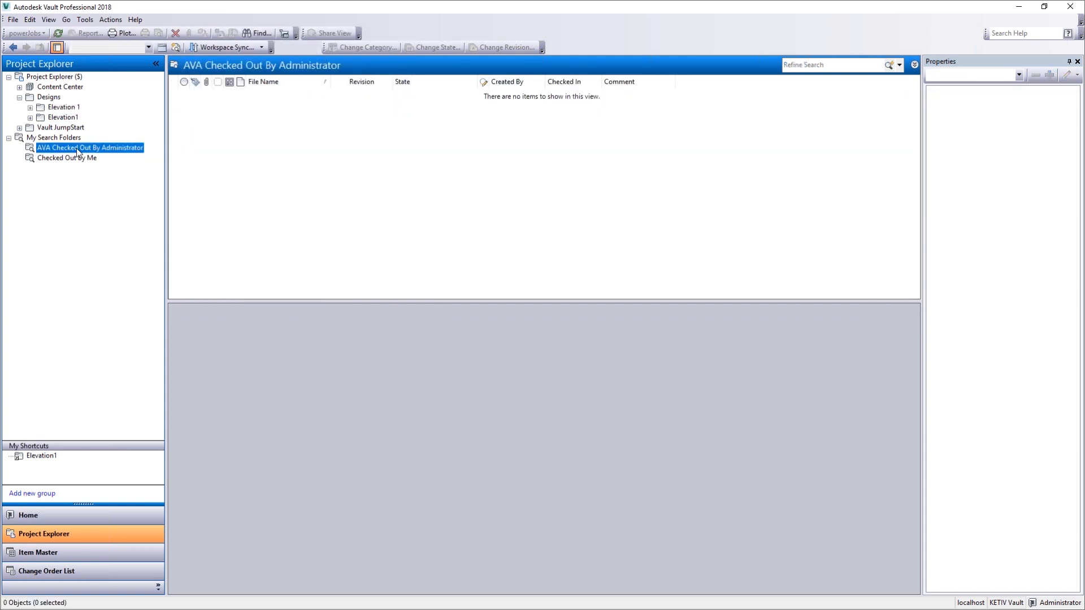
Check out 2nd Copy of 101-1-P_DF_R.ipt from the Elevation 1 folder and reopen the AVA Checked Out By Administrator search folder
left_click(56, 106)
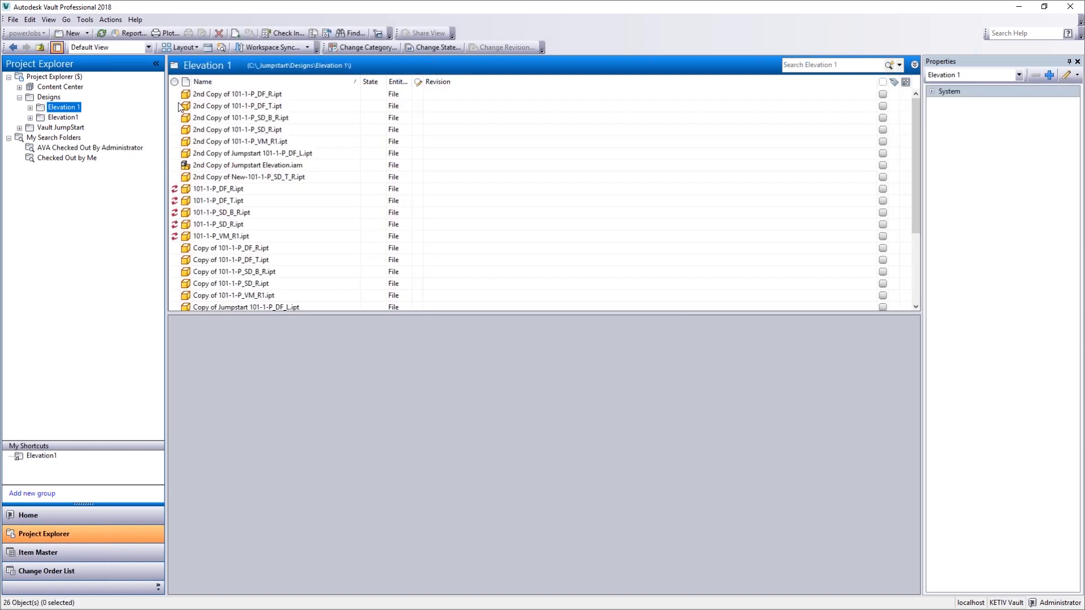
left_click(268, 97)
right_click(268, 95)
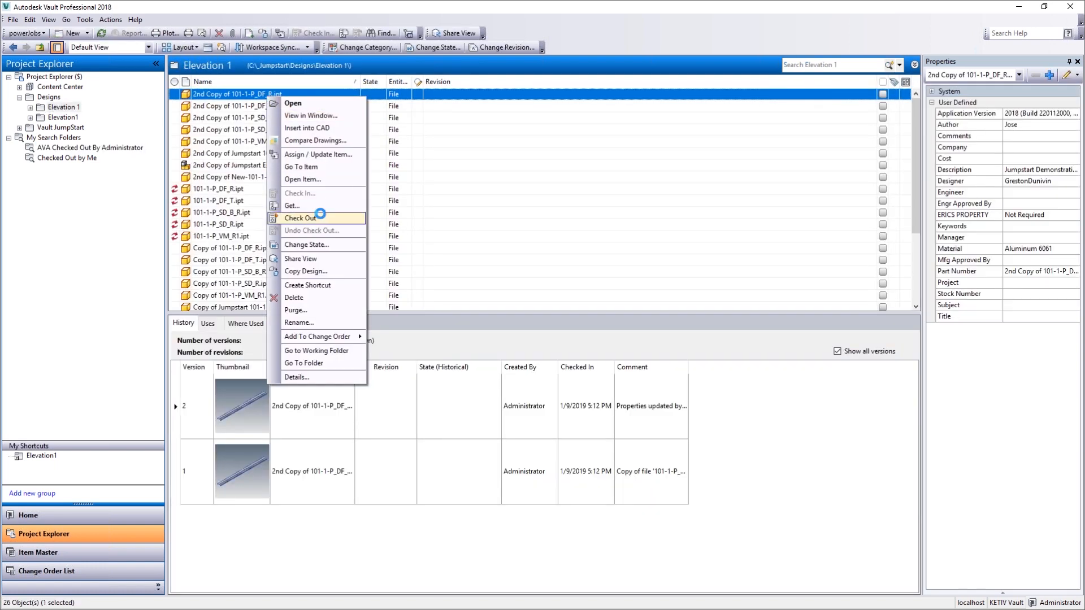
left_click(331, 219)
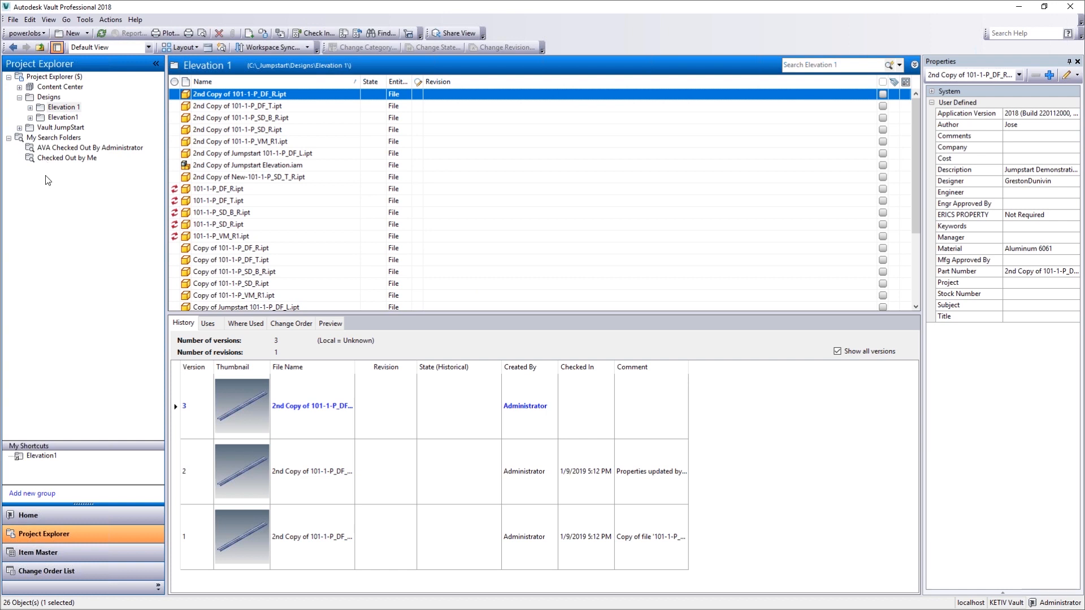
left_click(62, 149)
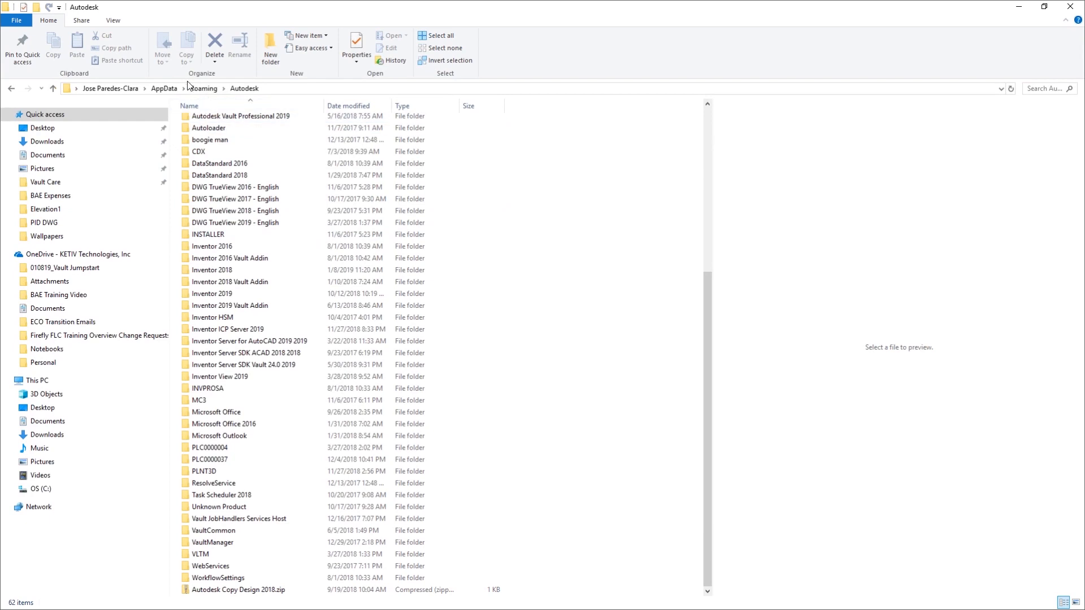
In File Explorer, go to %appdata% and open the Autodesk folder
left_click(263, 88)
type("%")
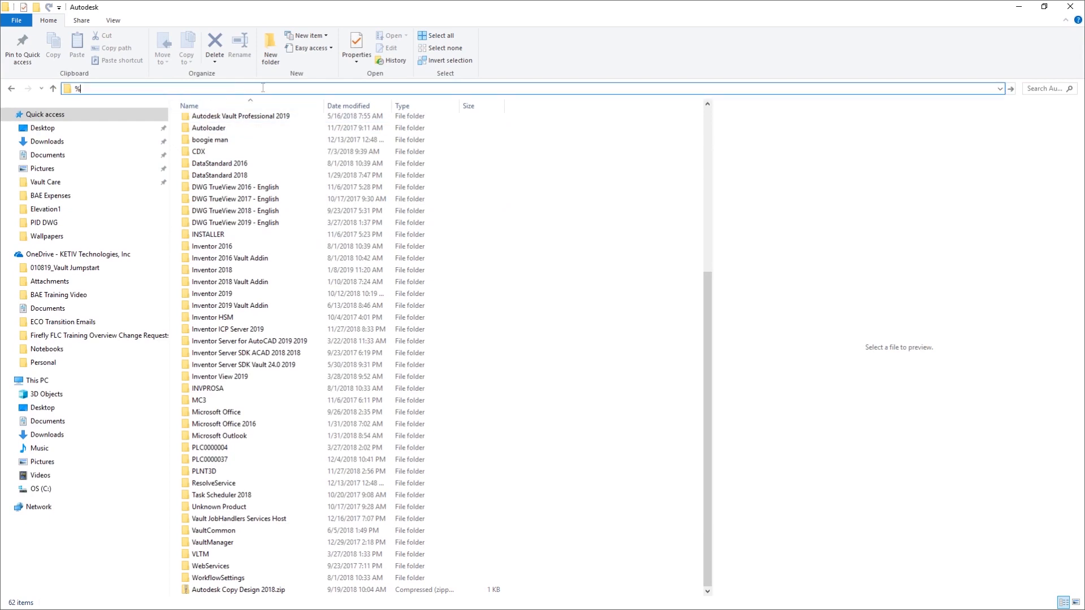
type("appdata%")
key("Return")
double_click(222, 154)
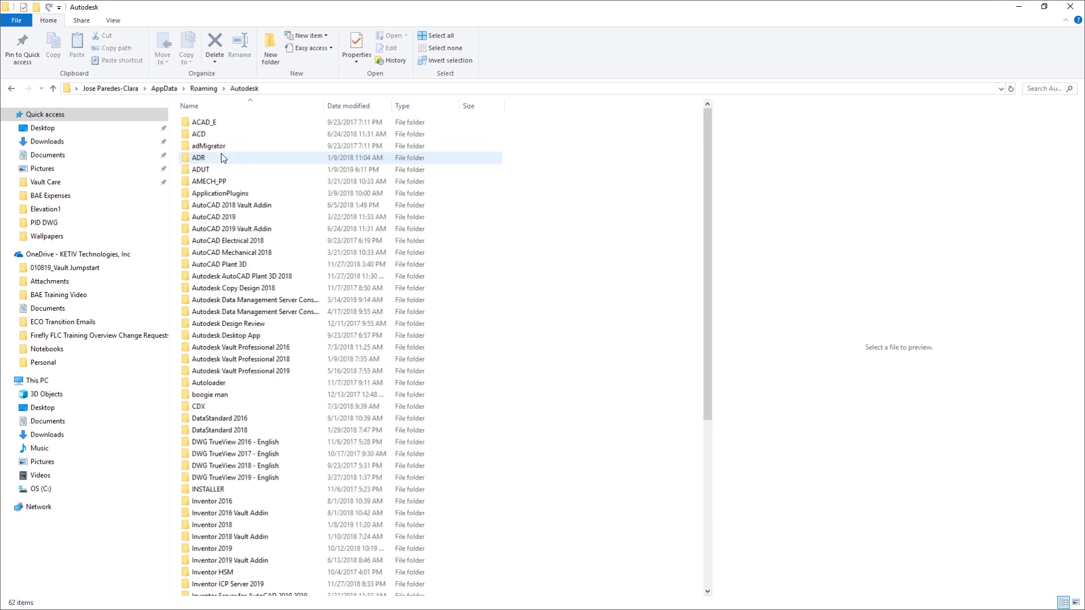
Open the VaultCommon folder and its Servers subfolder to examine the Services_Security folders
scroll(291, 290, "down", 7)
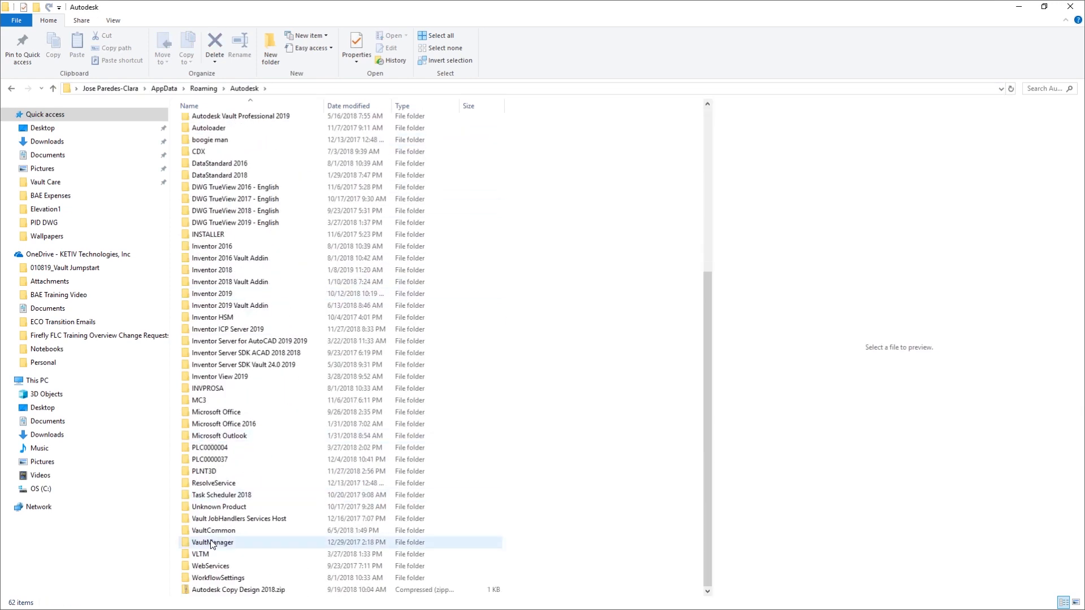
double_click(215, 531)
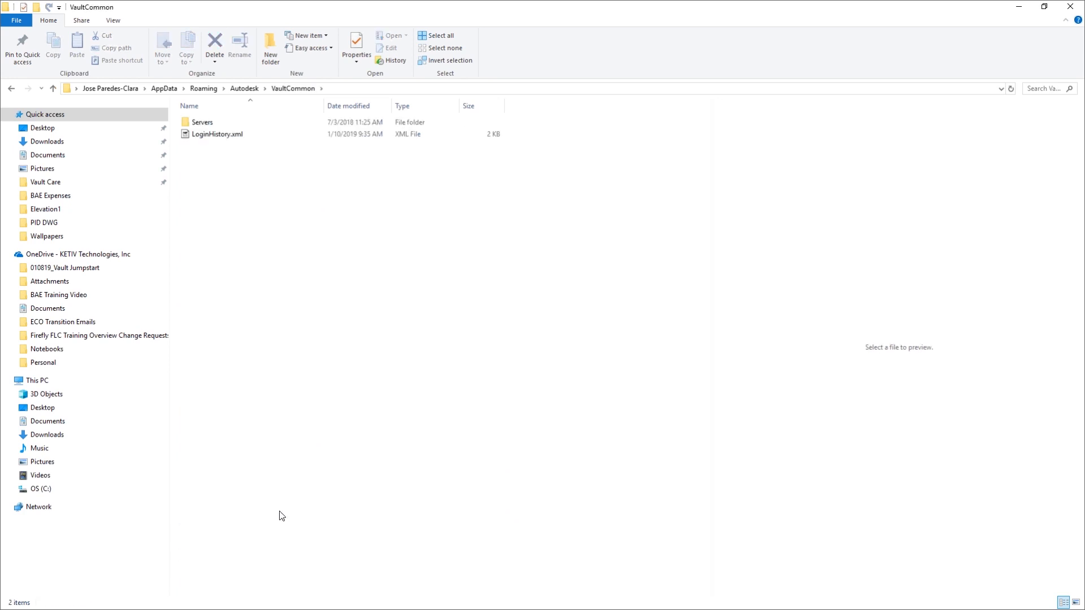
left_click(208, 124)
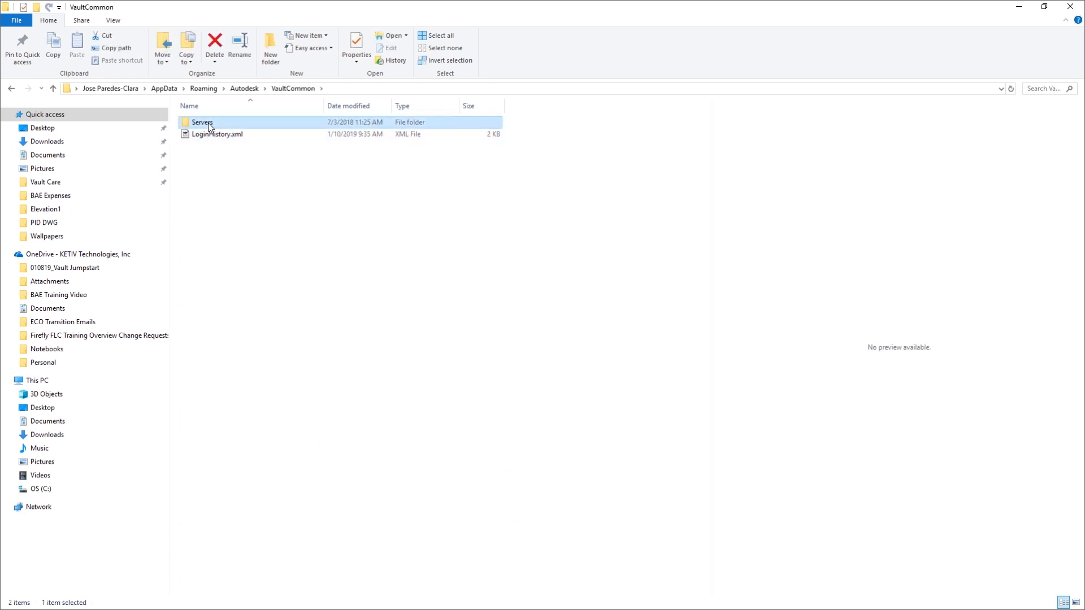
double_click(208, 123)
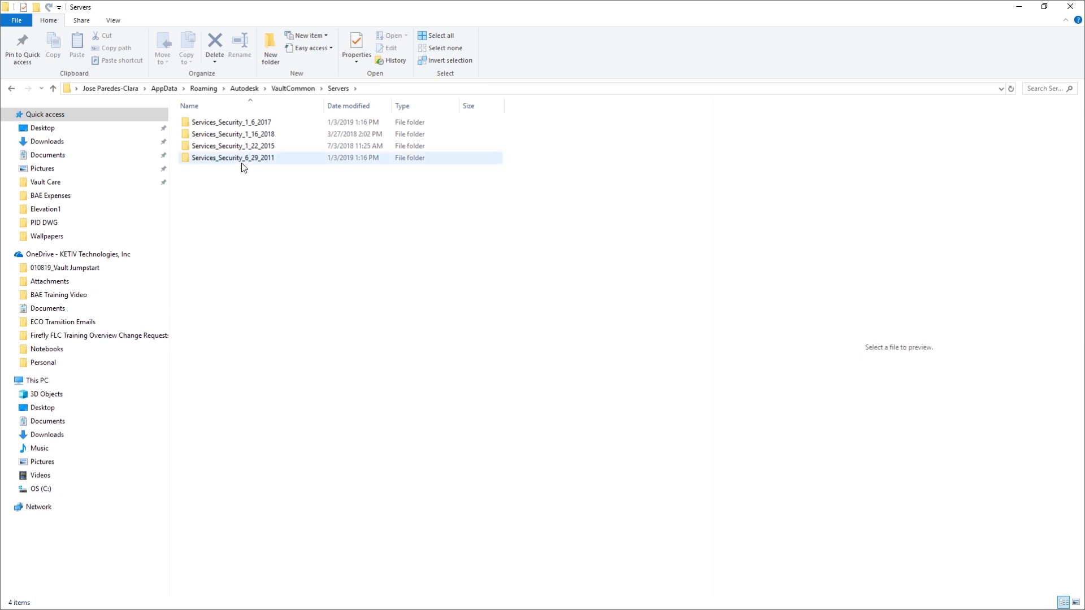
mouse_move(243, 167)
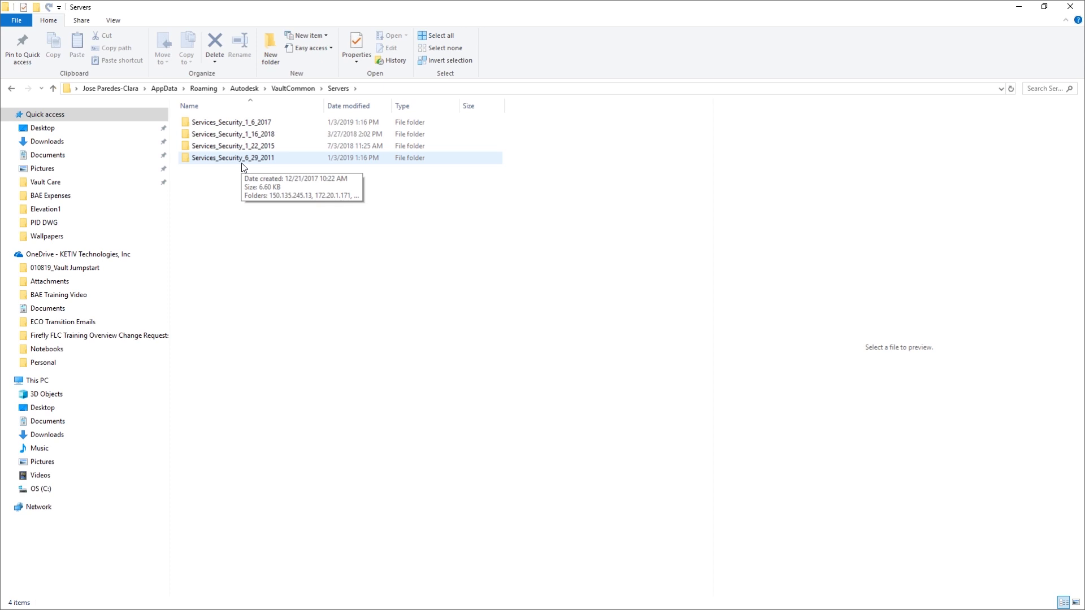
Look inside the Services_Security_1_16_2018 folder and return to the Servers folder
double_click(252, 145)
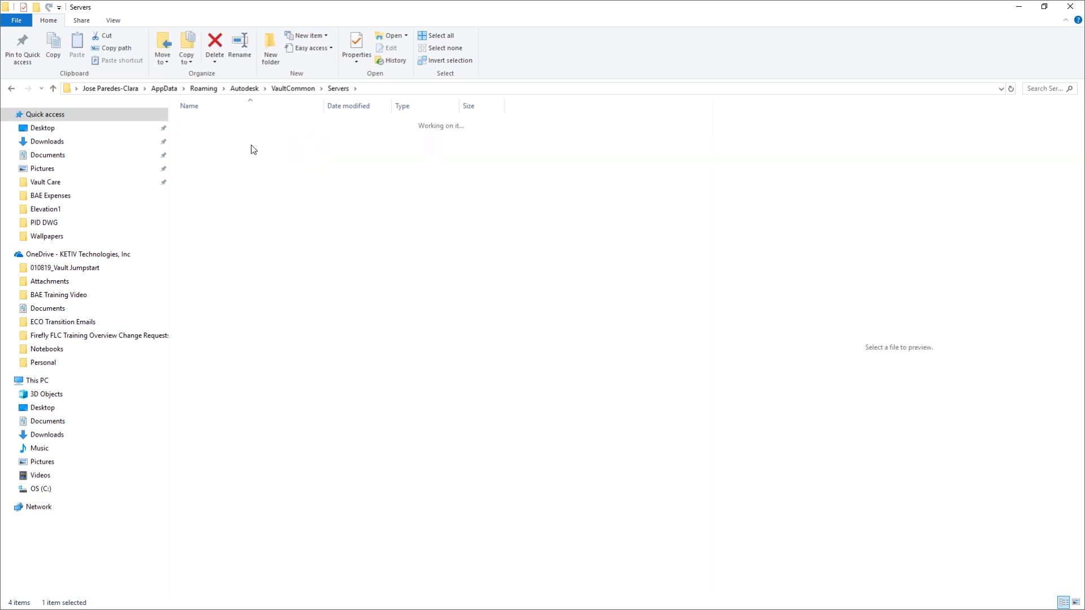
double_click(226, 123)
double_click(195, 122)
left_click(13, 89)
left_click(13, 89)
left_click(16, 90)
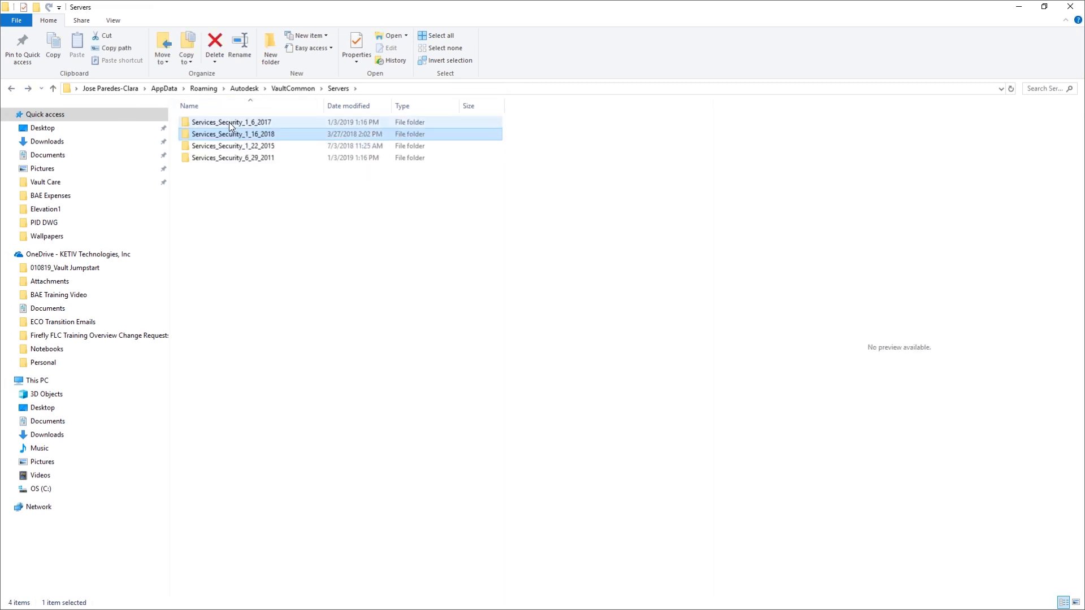
Open Services_Security_1_6_2017, localhost, Vaults and KETIV Vault down to the Searches folder that stores the saved searches
double_click(229, 122)
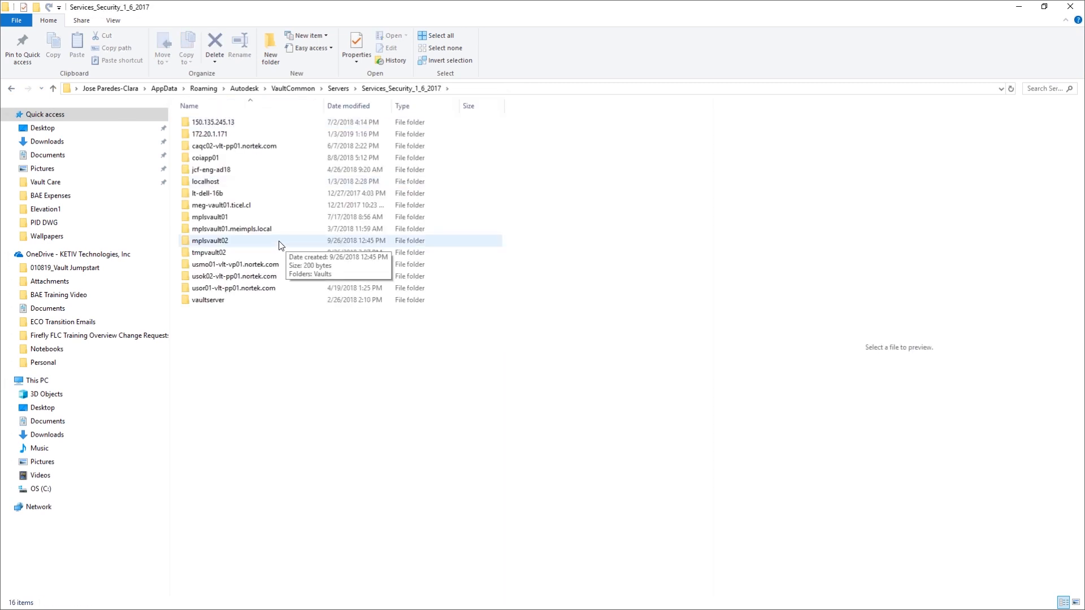
double_click(231, 182)
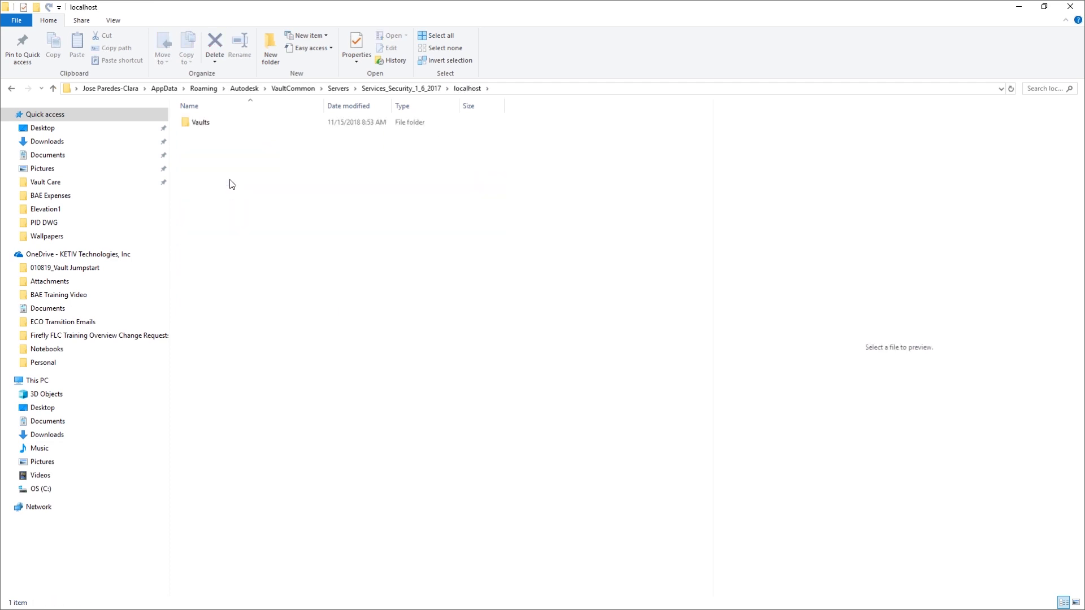
double_click(208, 124)
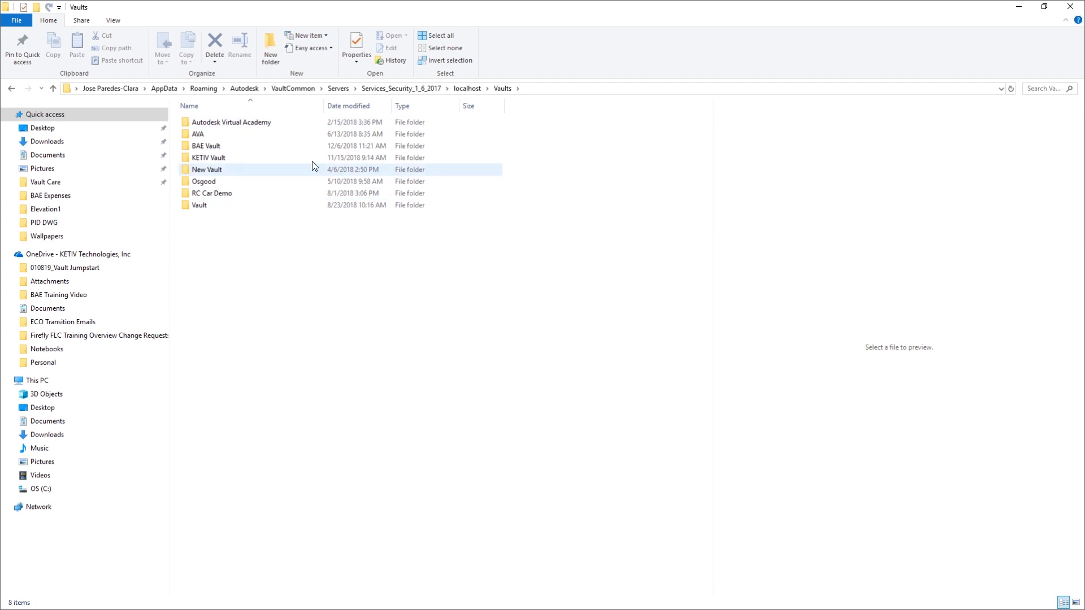
mouse_move(312, 165)
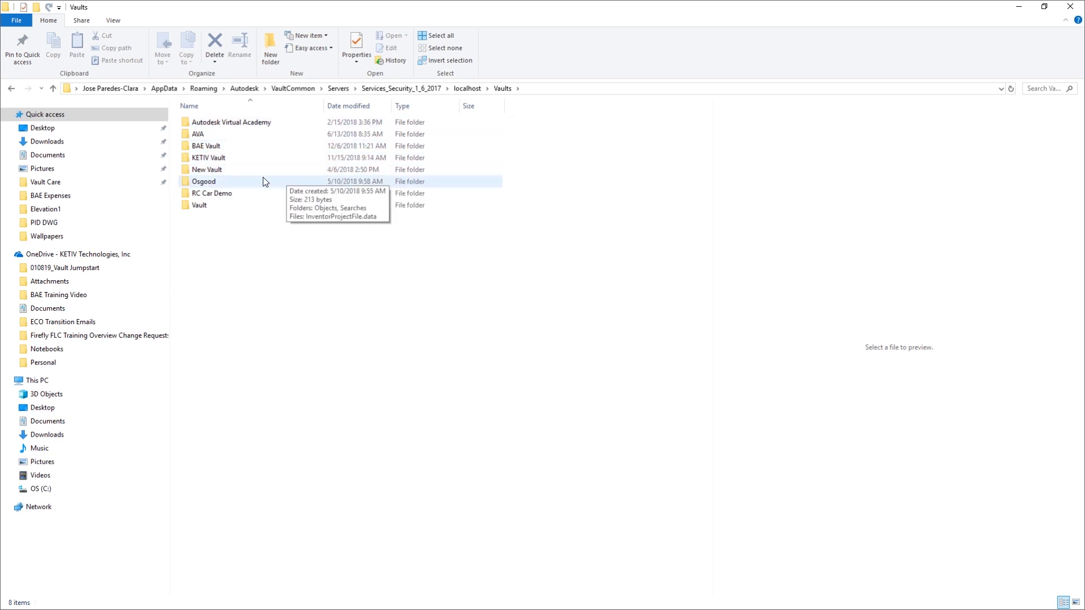
double_click(220, 161)
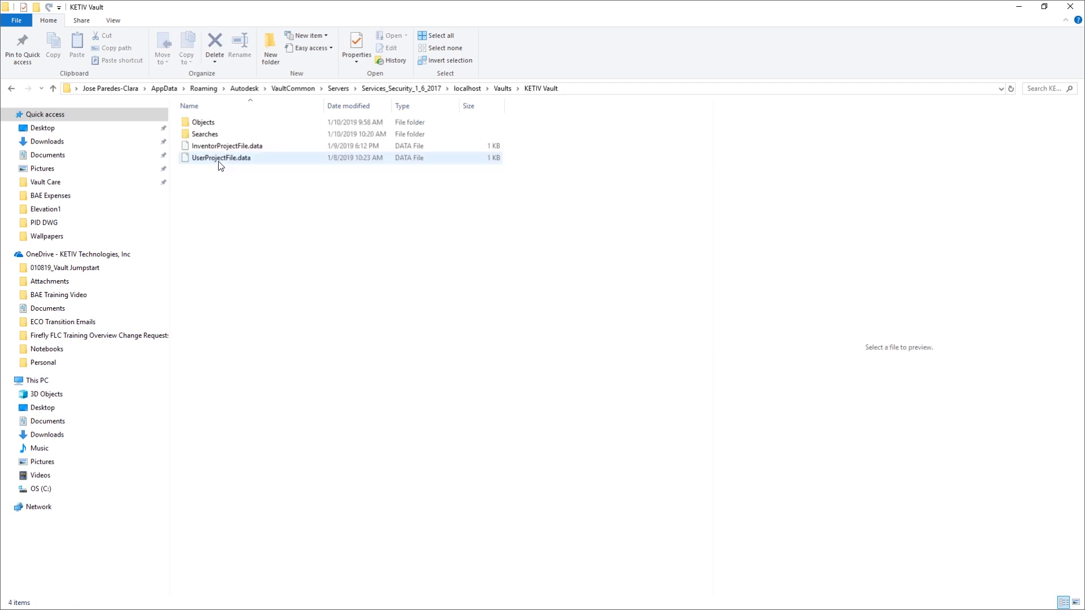
double_click(222, 133)
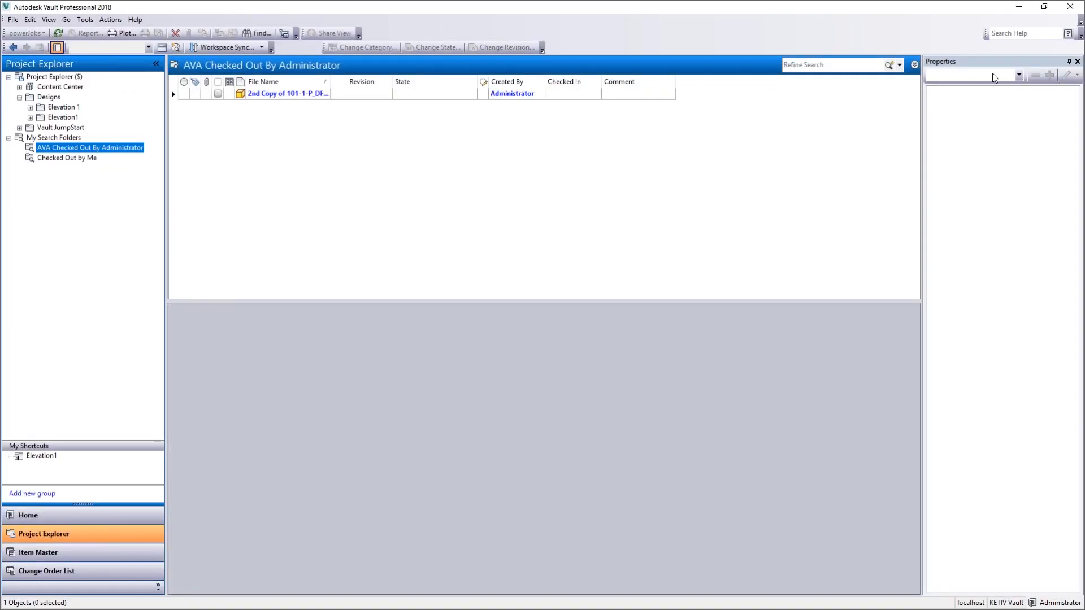
Switch to Autodesk Vault, open the Elevation 1 folder and examine the options of the Name column header
left_click(843, 66)
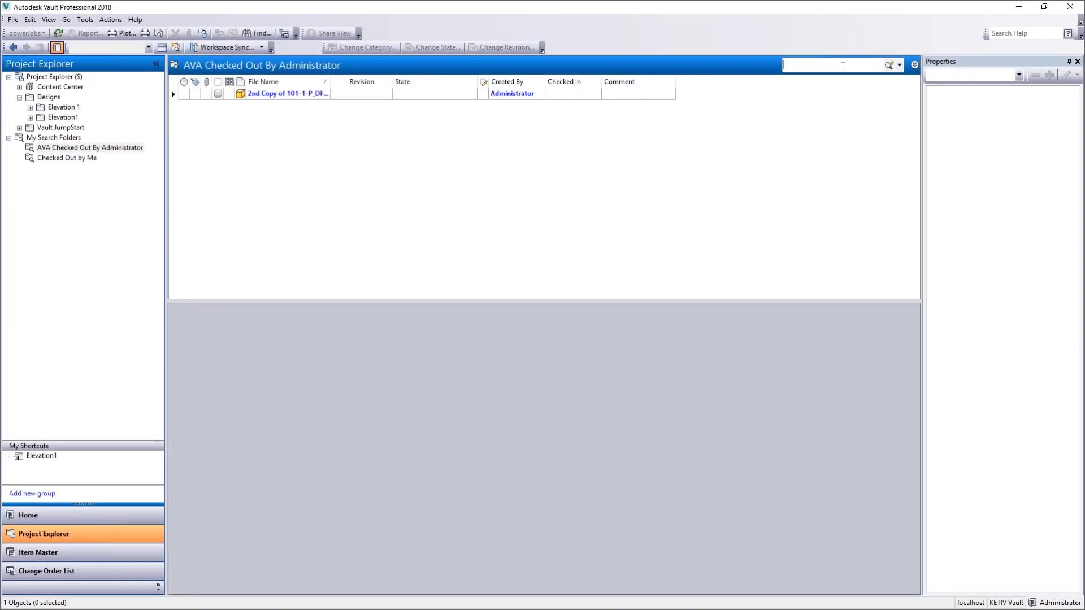
left_click(76, 110)
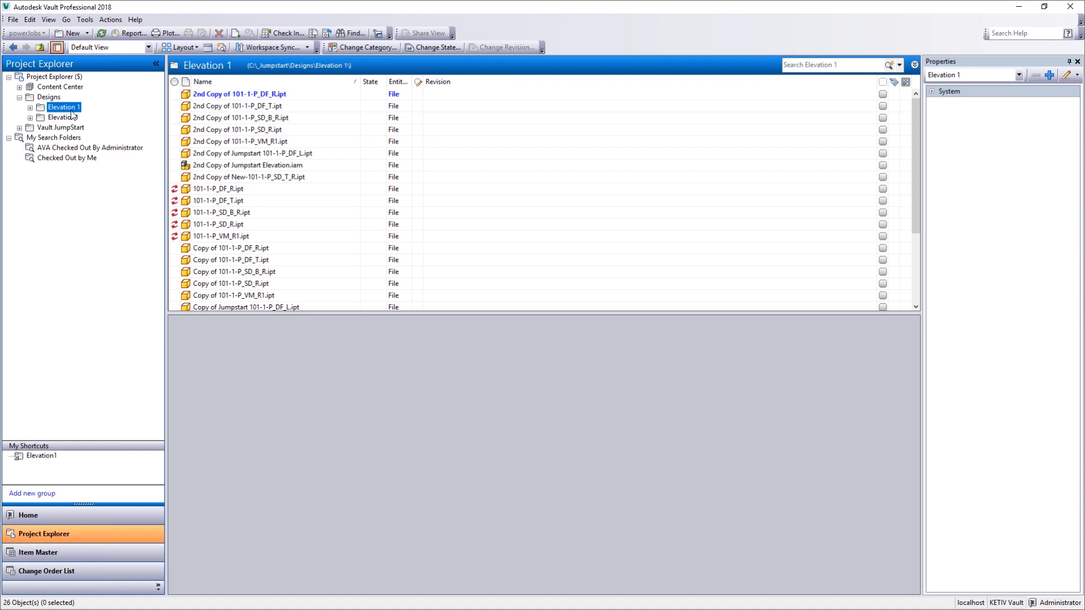
right_click(271, 82)
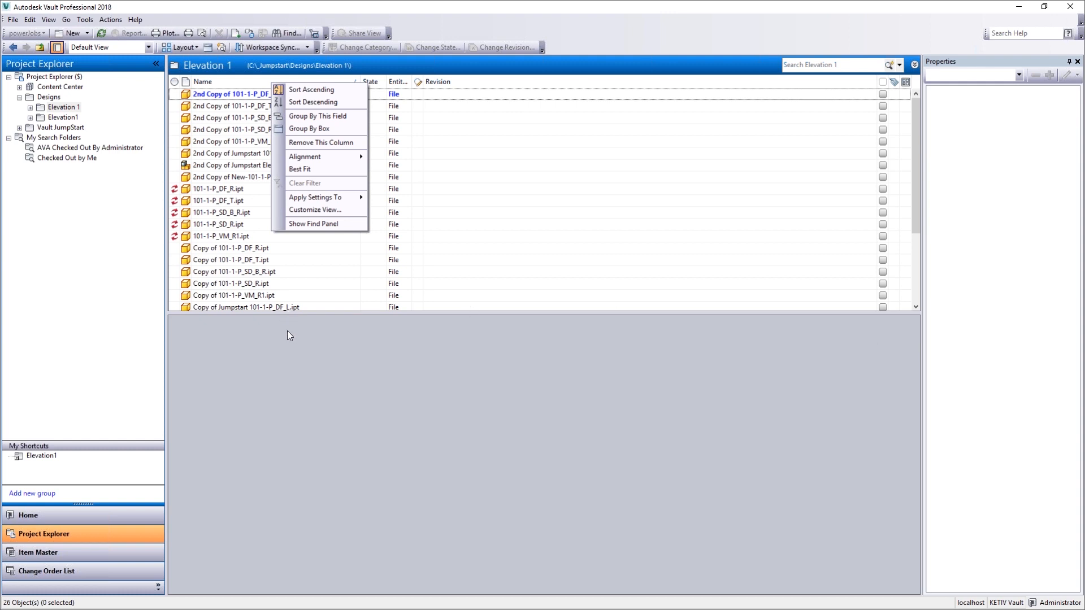
left_click(238, 71)
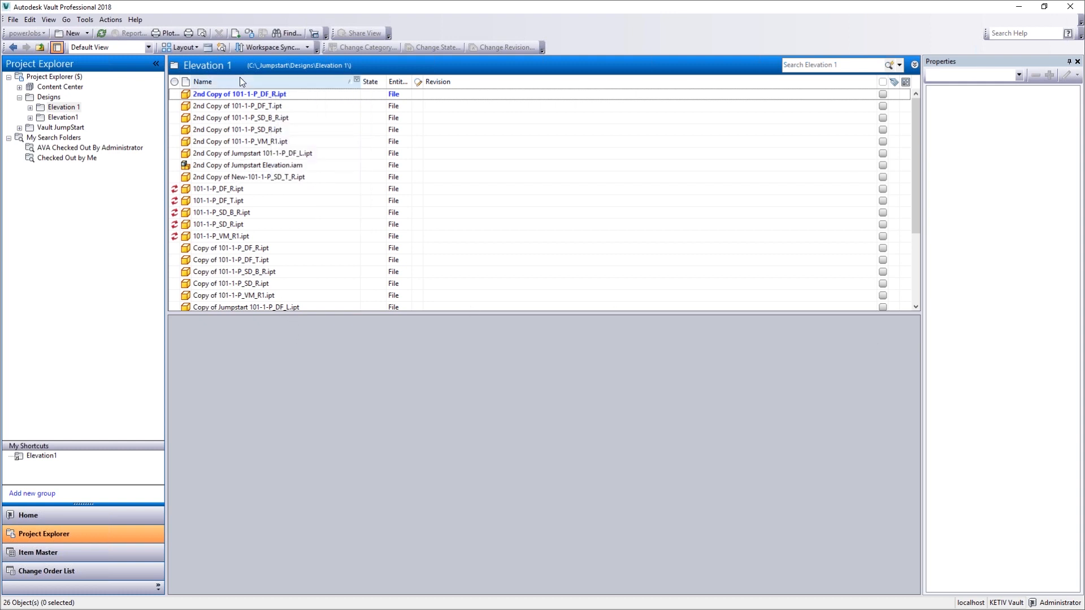
right_click(242, 80)
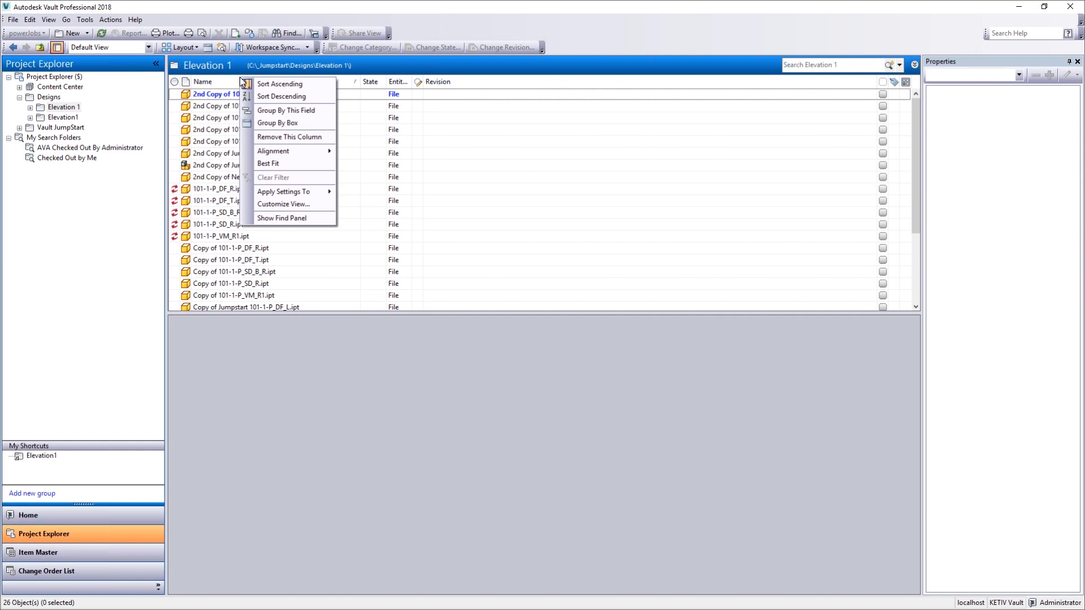
left_click(271, 67)
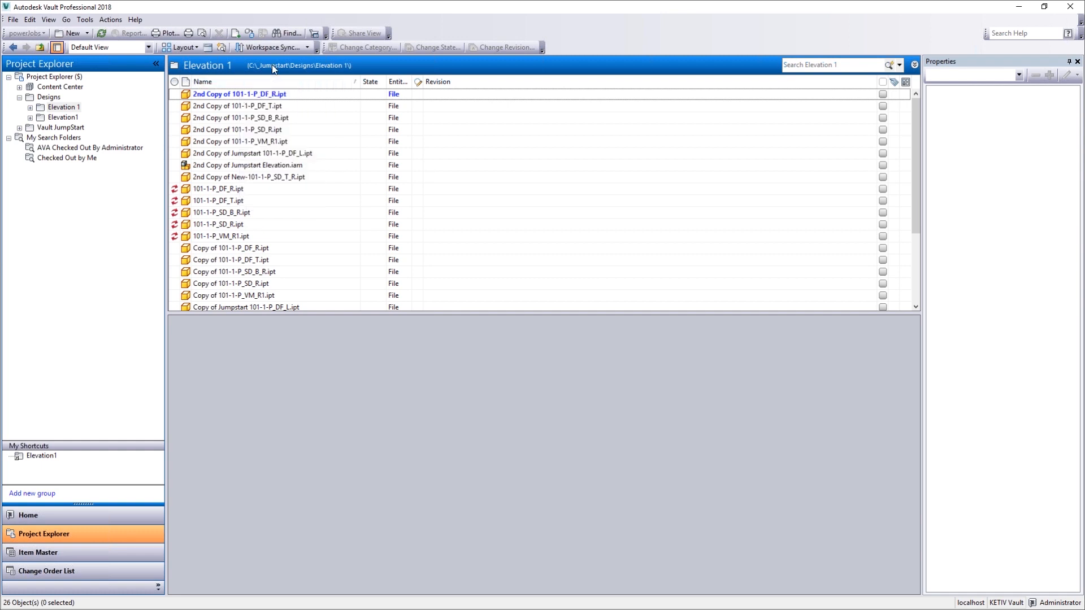
right_click(311, 83)
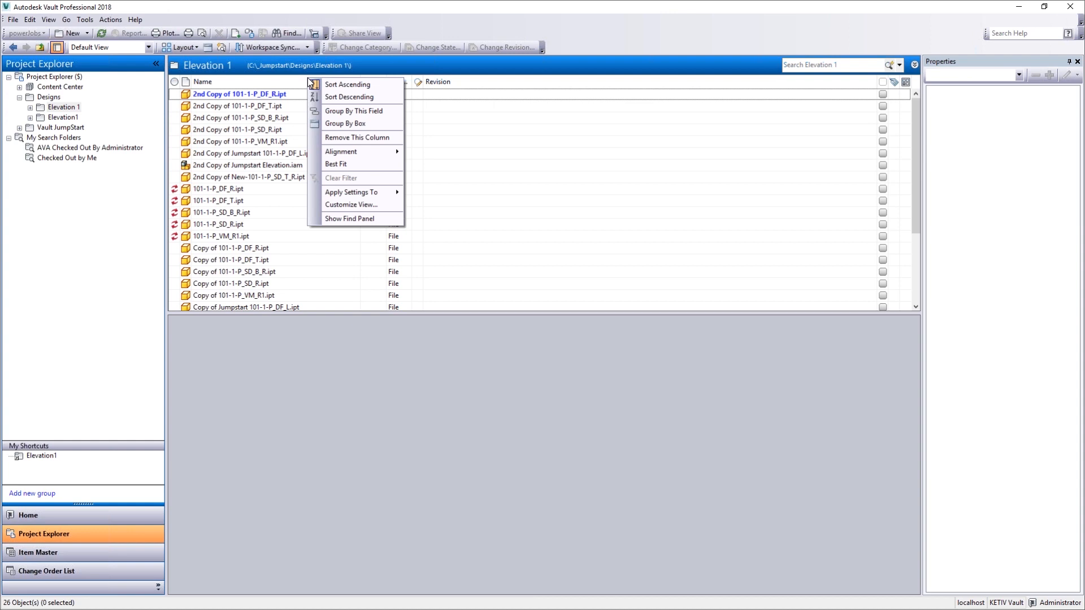
left_click(553, 446)
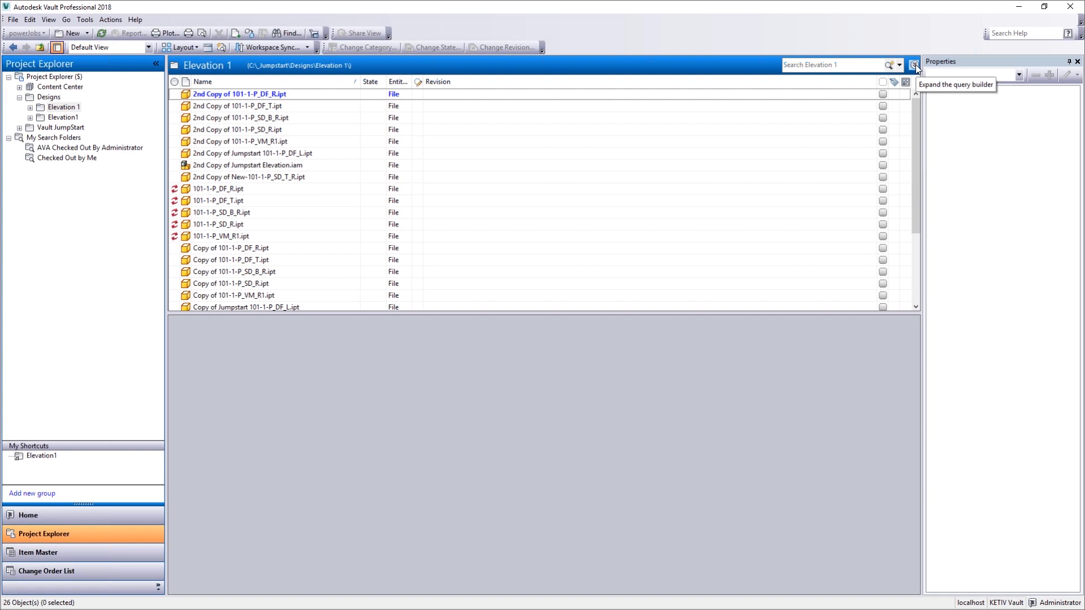
Search Elevation 1 with the query builder for Checked Out By Administrator, then clear the search and collapse the query builder
left_click(915, 64)
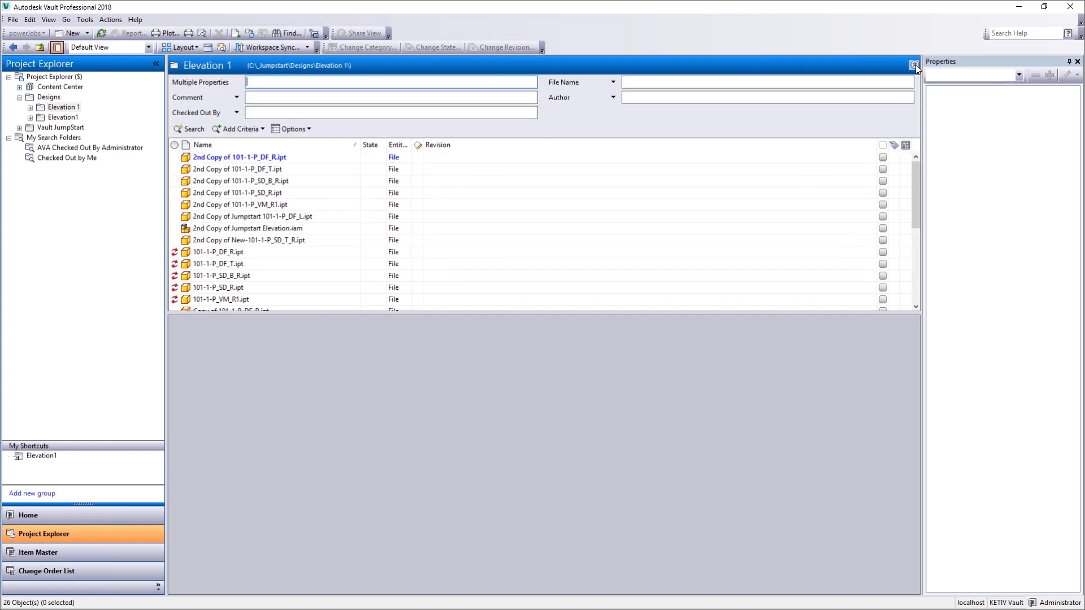
left_click(915, 64)
left_click(914, 65)
left_click(599, 82)
left_click(599, 80)
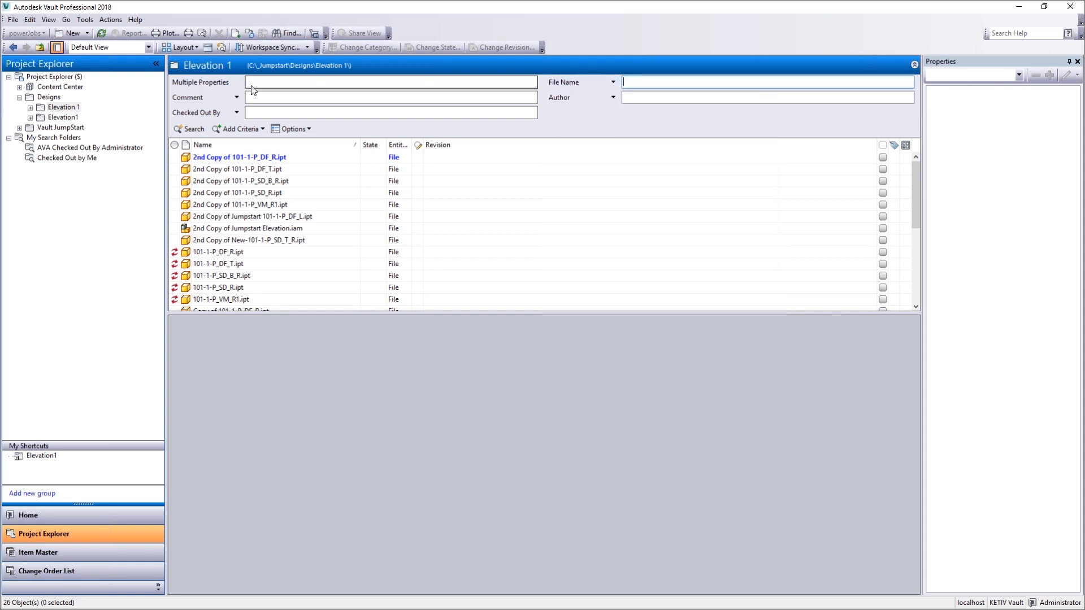
left_click(206, 117)
left_click(206, 117)
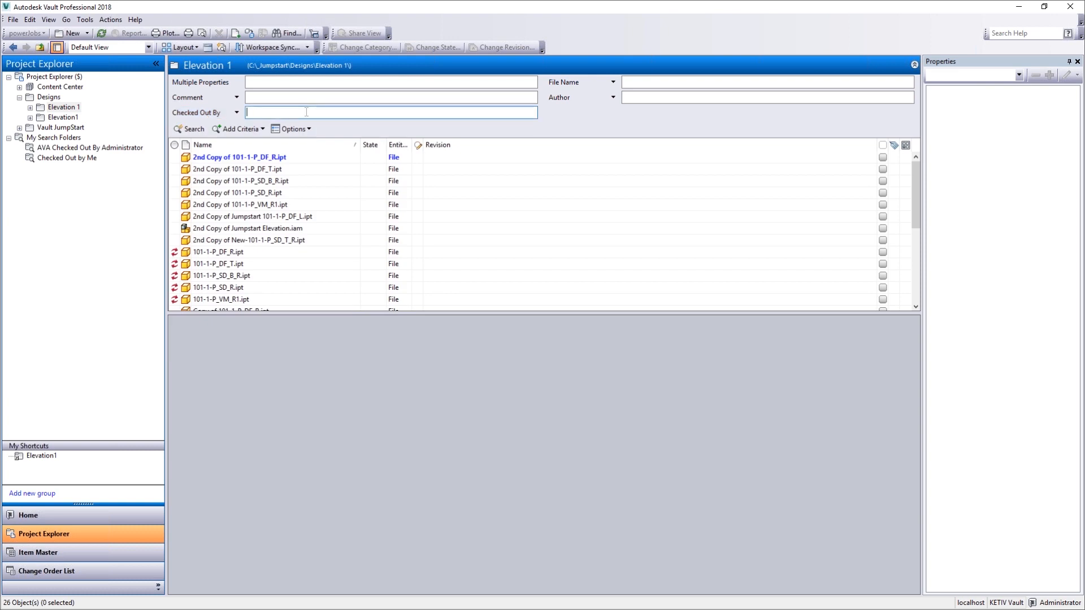
type("Administrator")
left_click(192, 129)
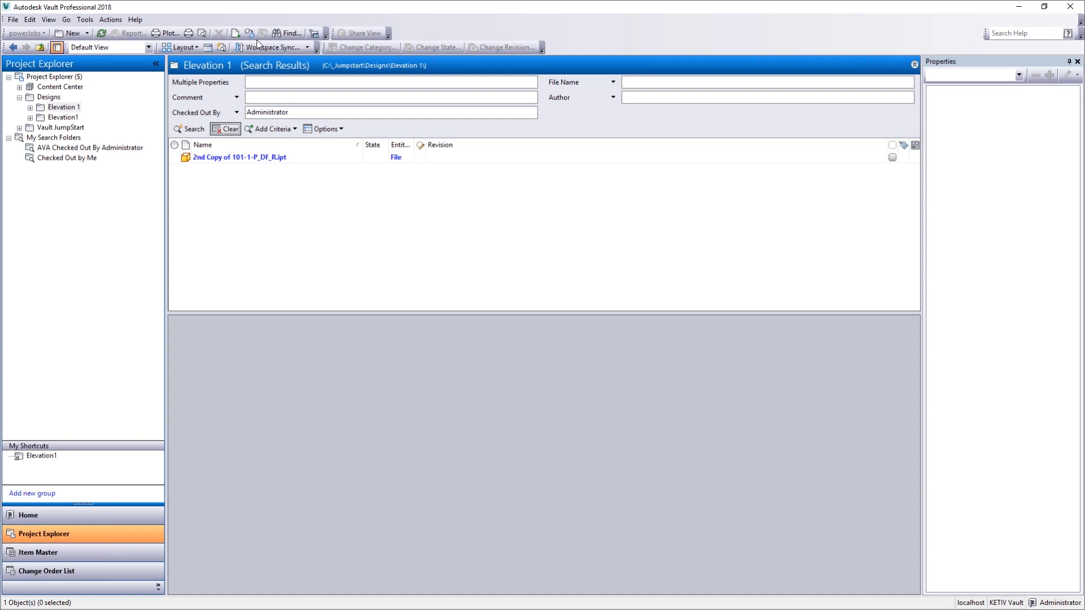
left_click(225, 128)
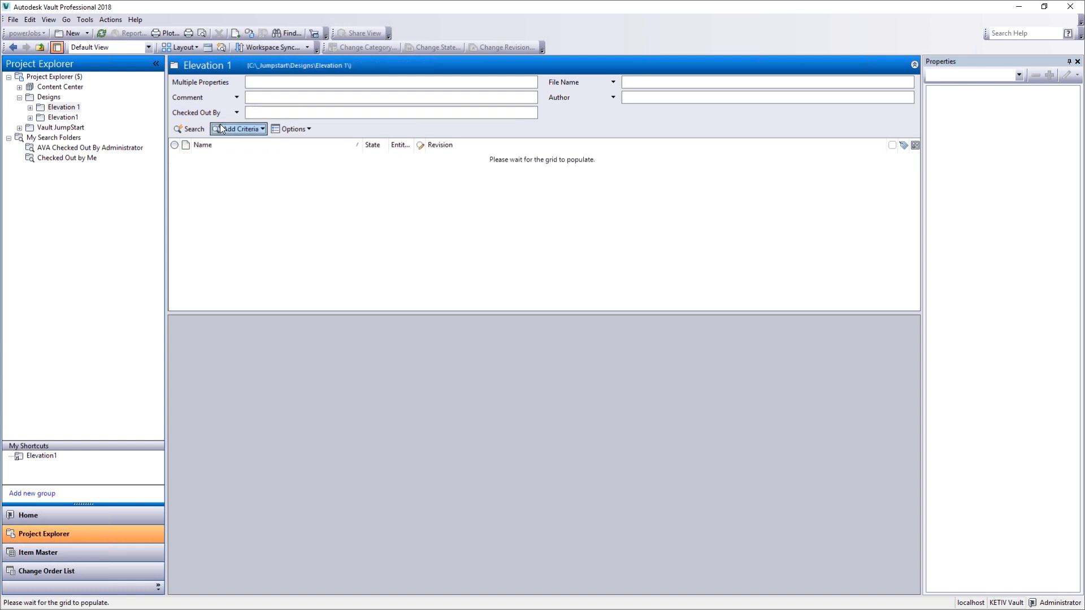
left_click(915, 64)
Sort the files in Elevation 1 by Name in descending order
right_click(267, 93)
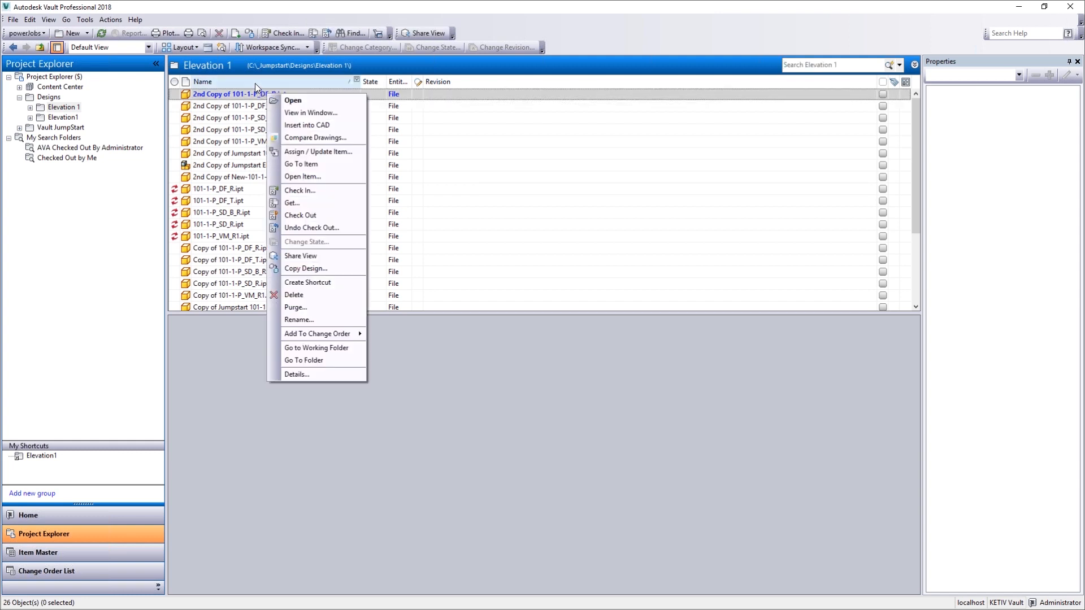
right_click(256, 83)
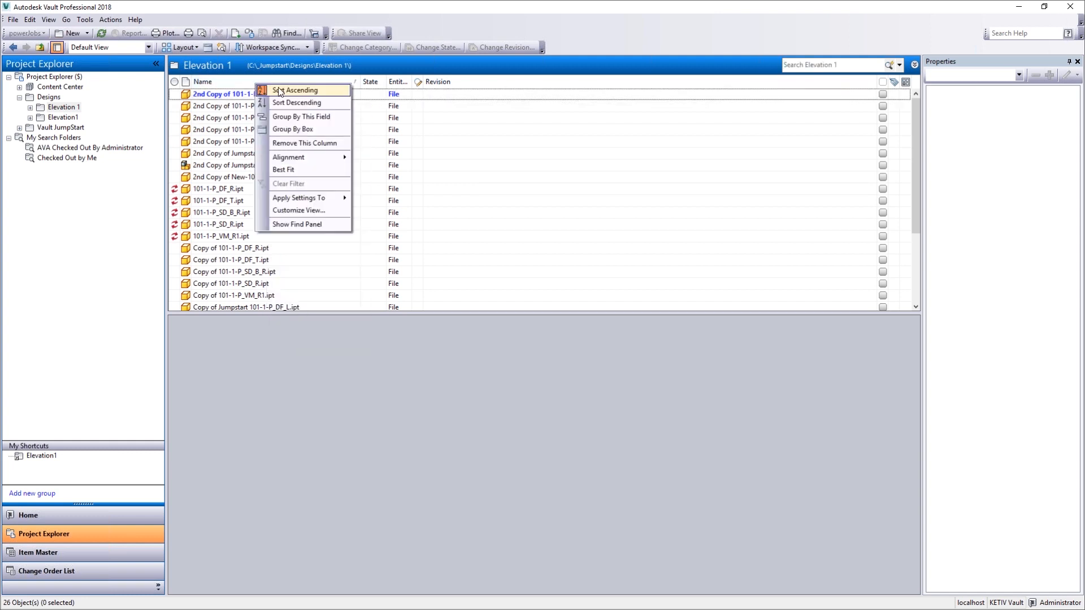
mouse_move(319, 199)
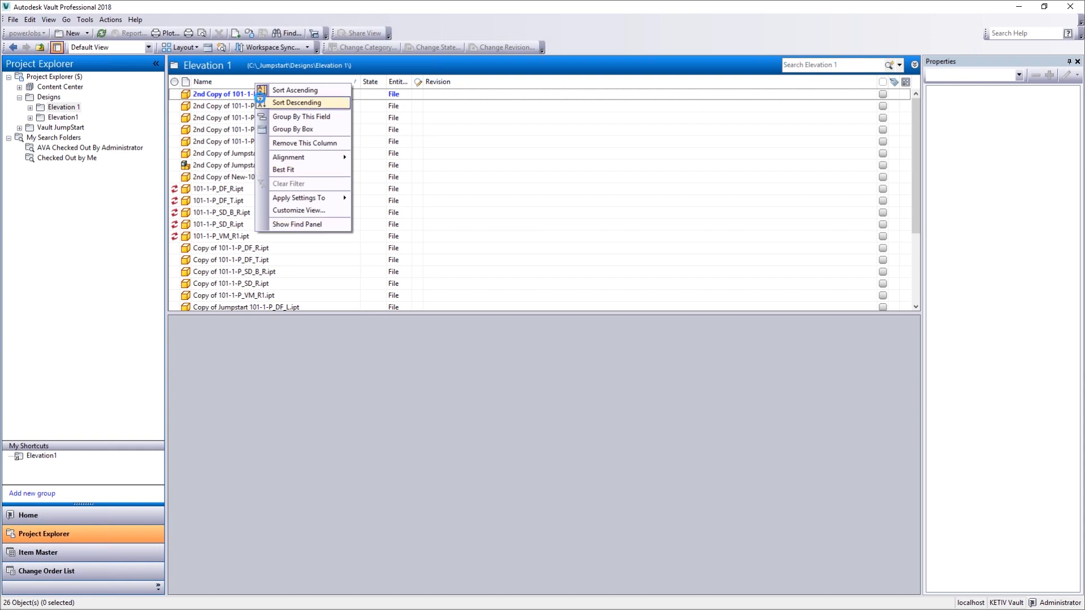
left_click(296, 102)
Show the find panel for the Elevation 1 file list and filter it by "jumpsta"
right_click(243, 80)
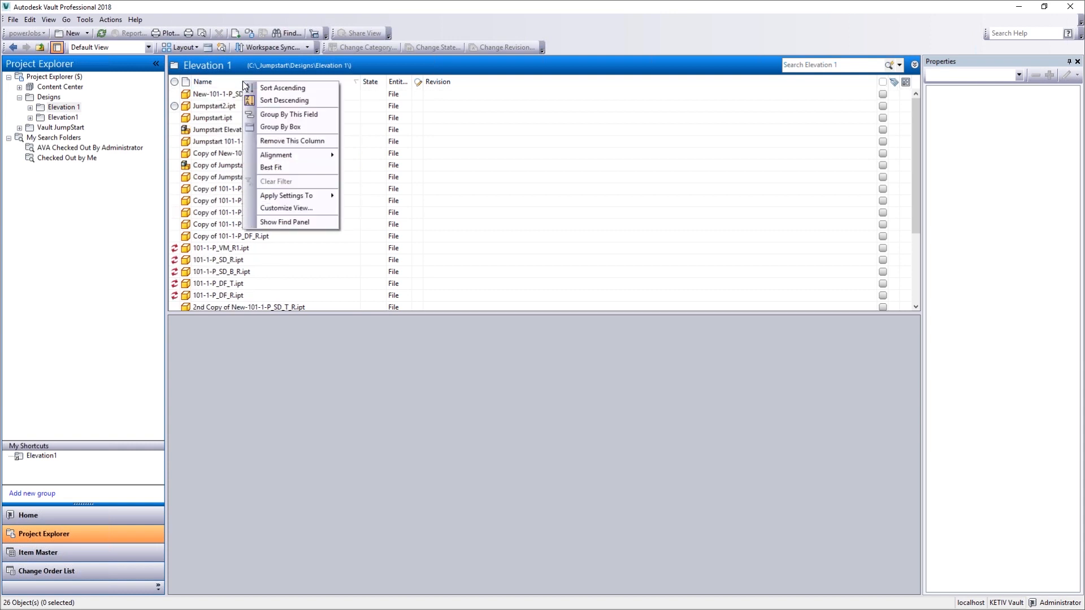
left_click(295, 222)
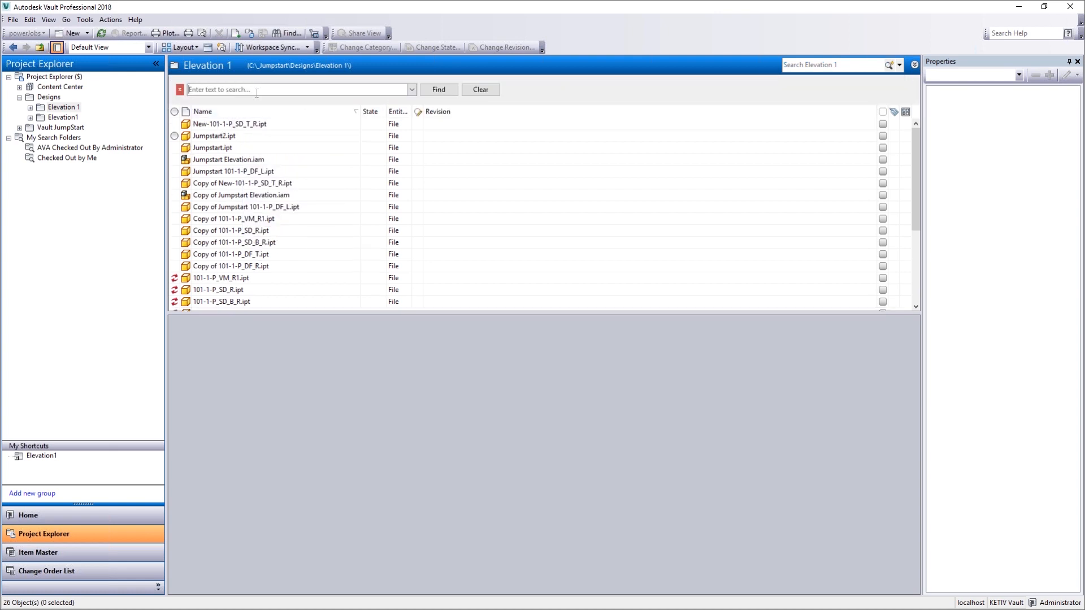
left_click(256, 93)
type("jumpsta")
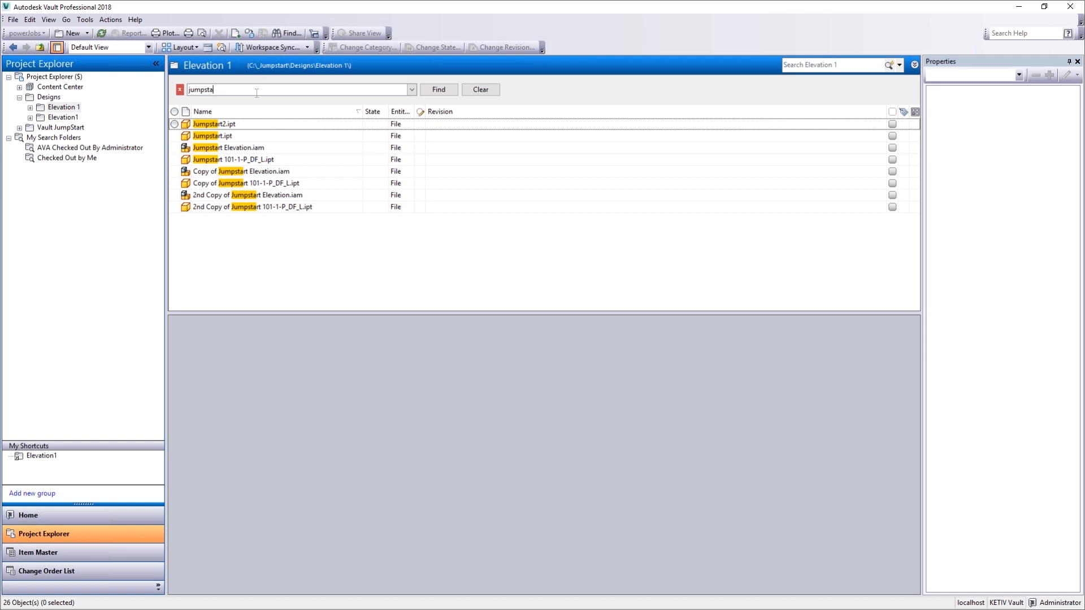
Filter the file list by "copy" instead, then clear the filter and close the find panel
key("BackSpace")
key("BackSpace")
key("BackSpace")
key("BackSpace")
key("BackSpace")
key("BackSpace")
key("BackSpace")
type("copy")
key("Return")
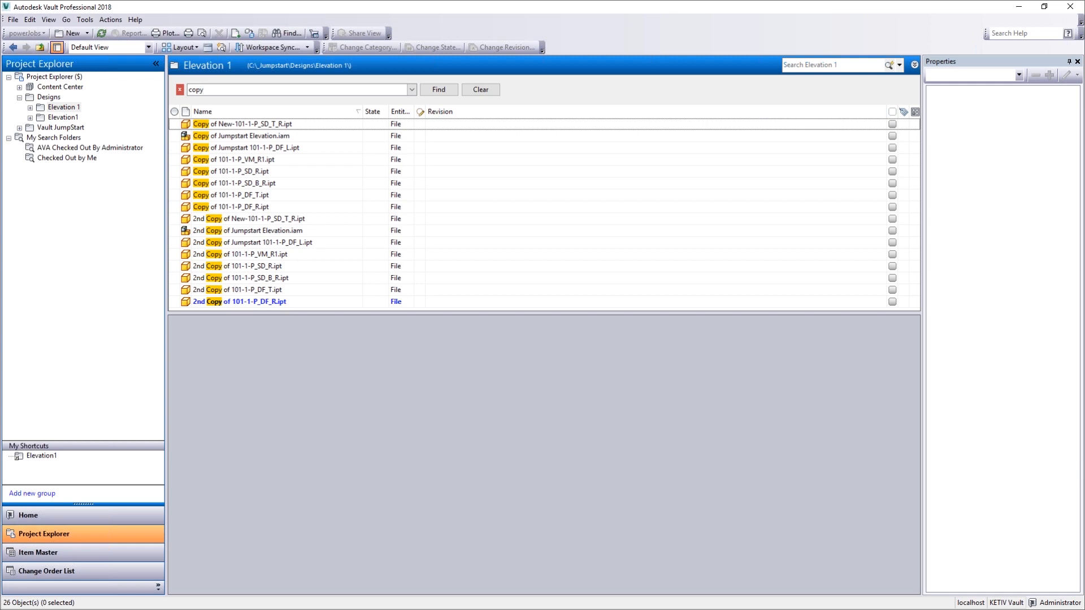
left_click(494, 89)
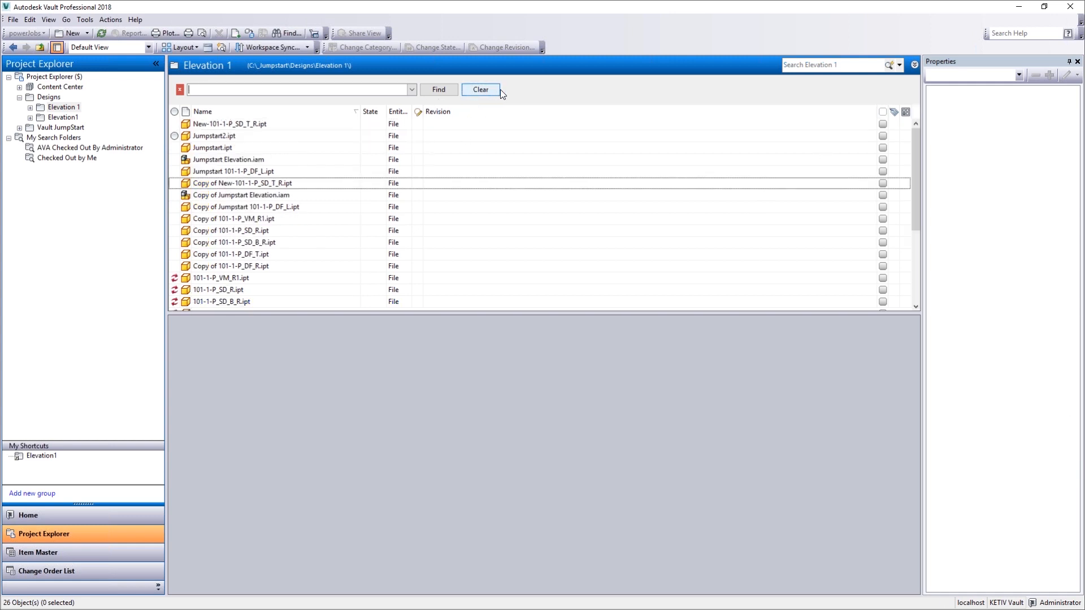
left_click(180, 89)
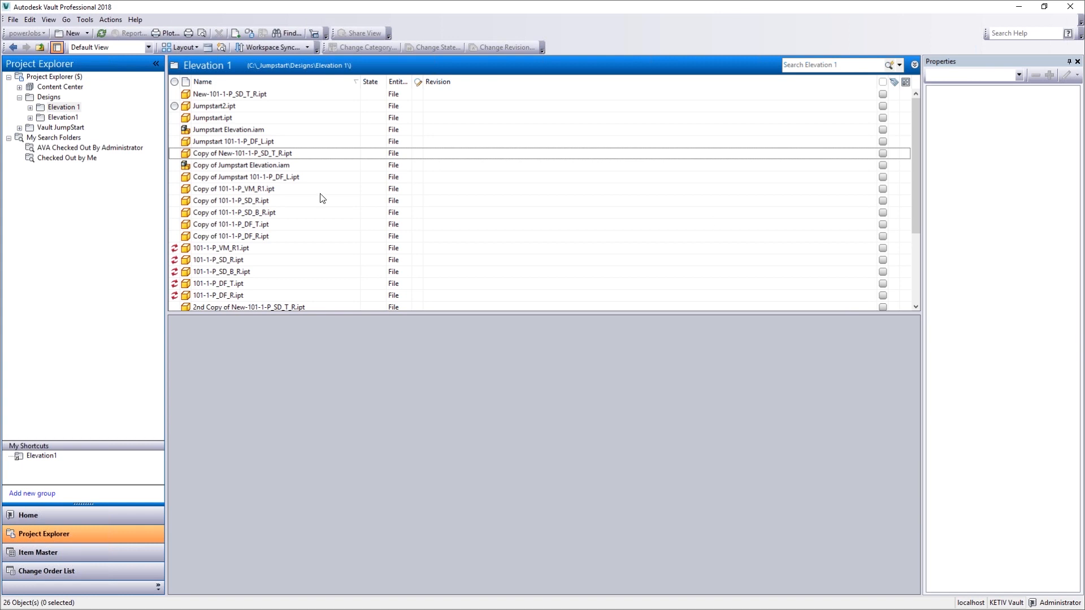
Select Jumpstart2.ipt in Elevation 1 and examine the vault status icons beside the files
left_click(221, 131)
left_click(214, 106)
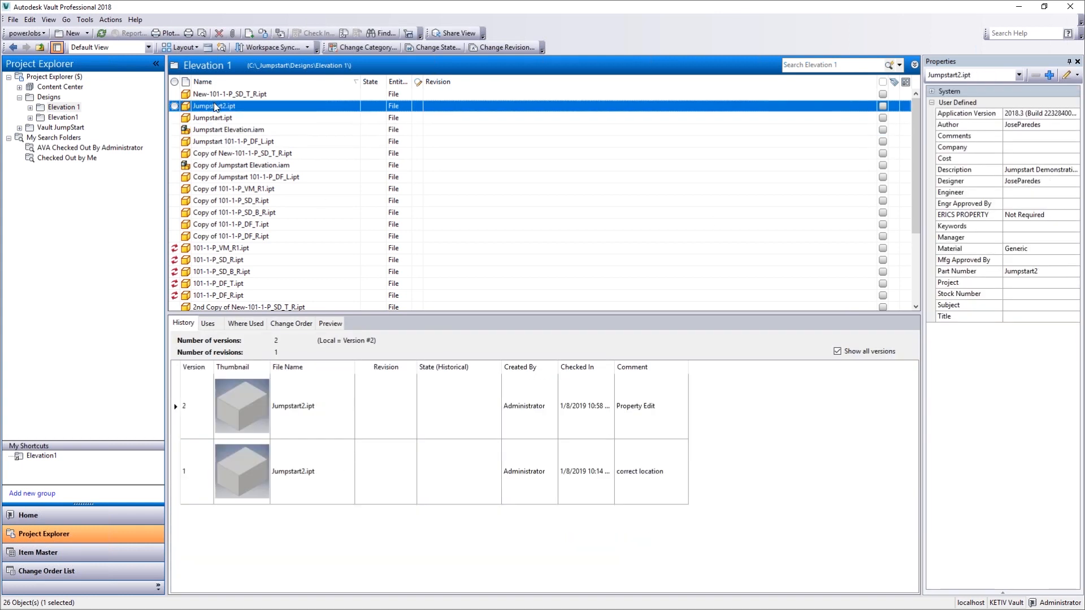
scroll(217, 232, "down", 3)
scroll(217, 231, "up", 3)
mouse_move(175, 107)
mouse_move(173, 253)
Go to the working folder of Jumpstart2.ipt and return to Vault
right_click(212, 106)
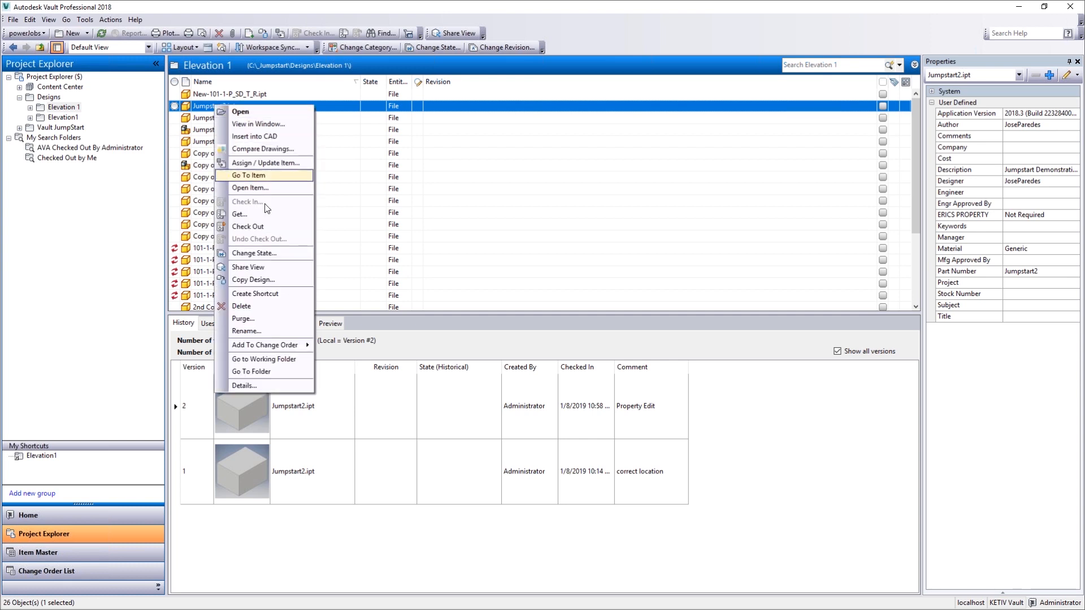
left_click(270, 360)
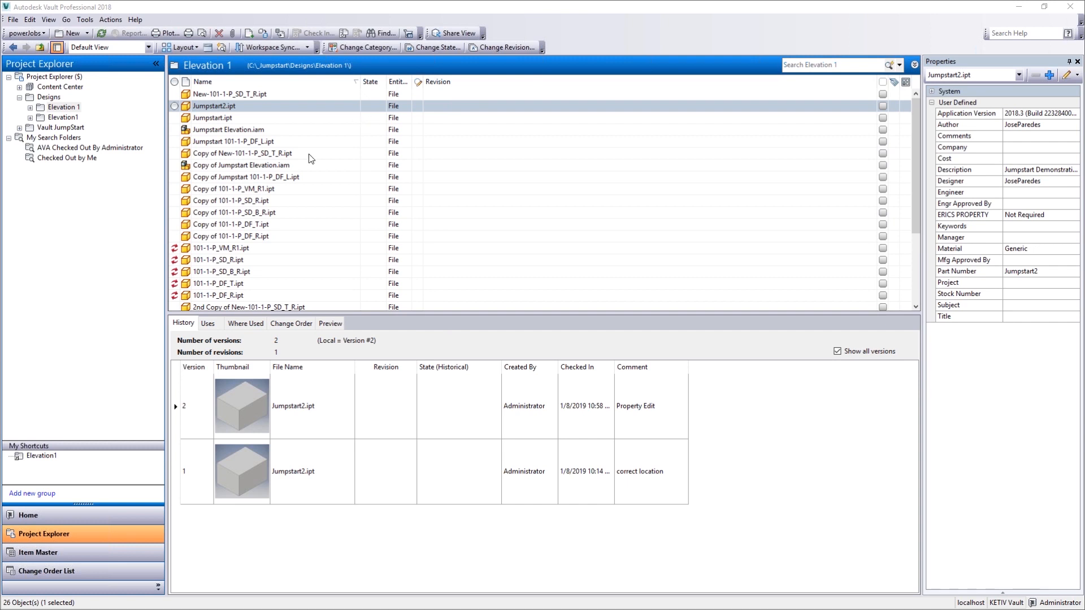
left_click_drag(1084, 113, 434, 0)
Create a folder named AVA Vault inside the Elevation 1 folder, keeping the Folder category
left_click(52, 108)
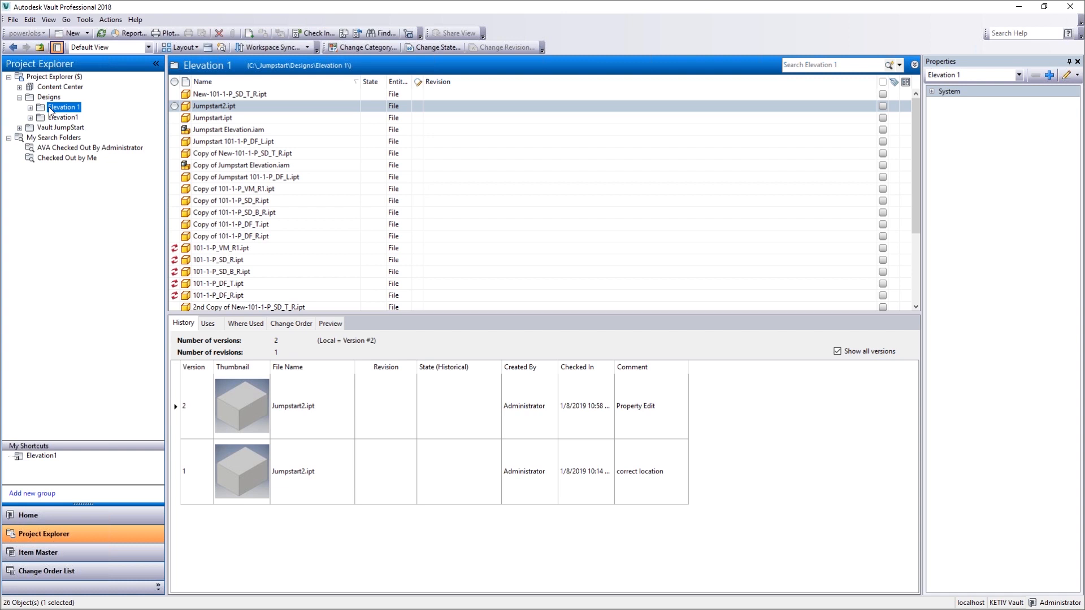
right_click(51, 112)
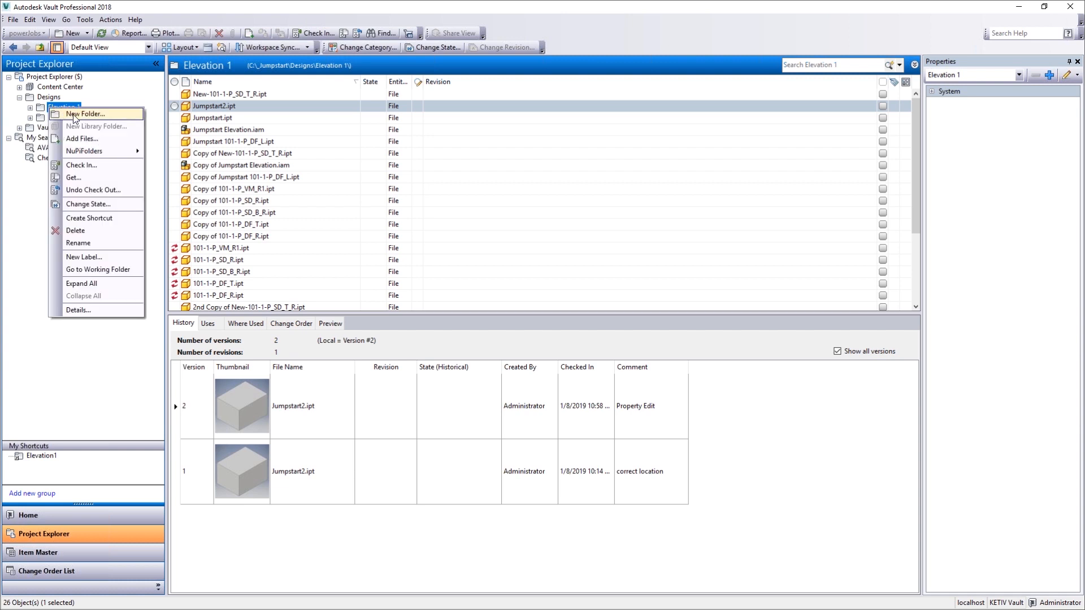
left_click(62, 113)
type("AVA Vault")
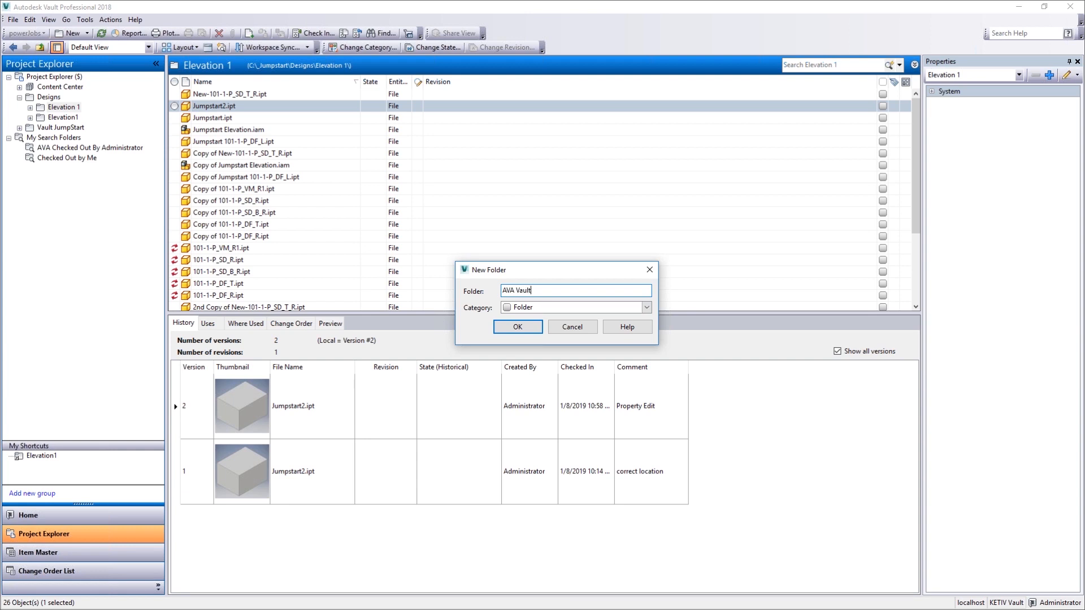
key("Return")
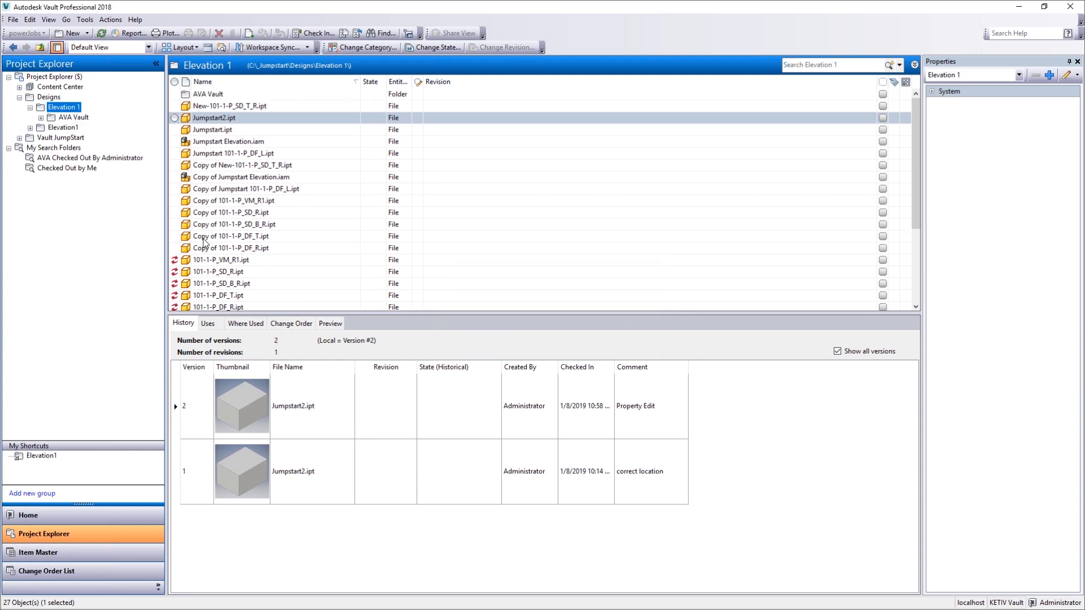
Open the new AVA Vault folder to view its contents and return to Elevation 1
left_click(75, 117)
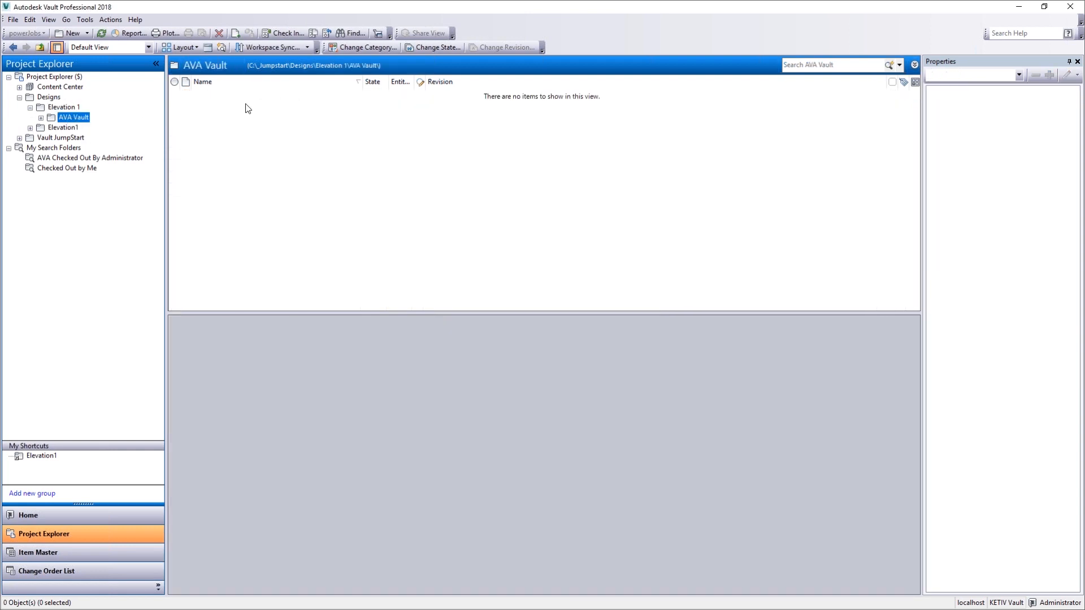
left_click(66, 108)
left_click(66, 118)
left_click(67, 107)
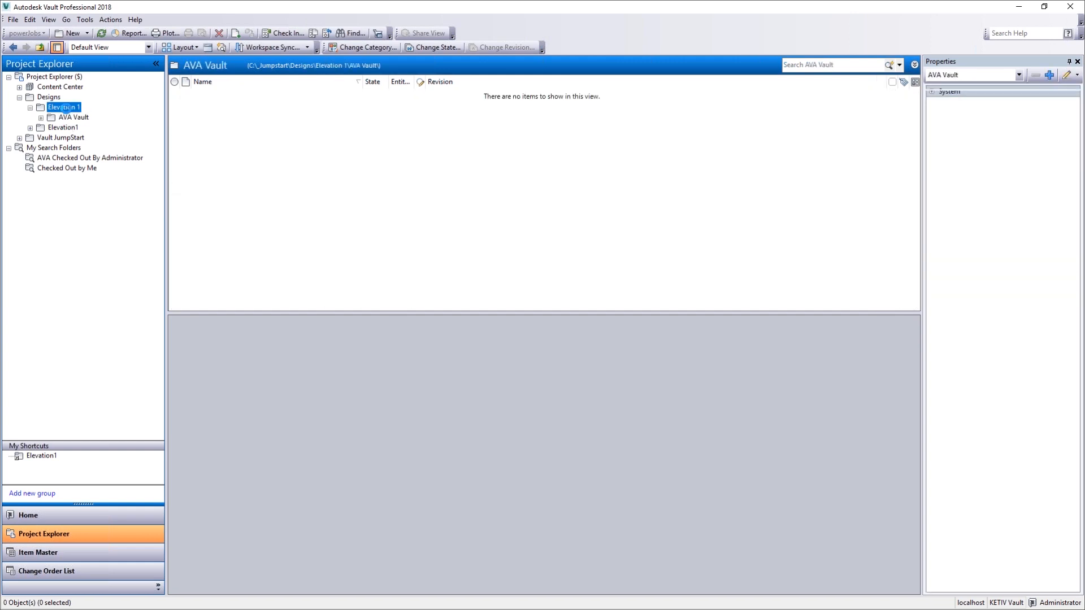
Check the local Elevation 1 folder in File Explorer, return to Vault and go to the working folder of AVA Vault
left_click(214, 93)
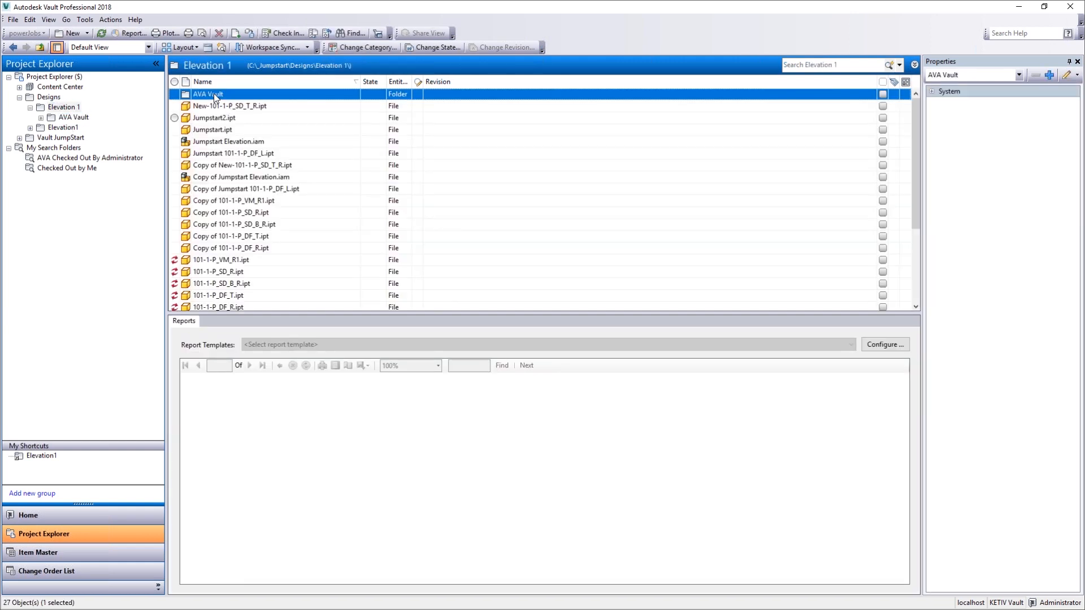
left_click_drag(1084, 227, 387, 0)
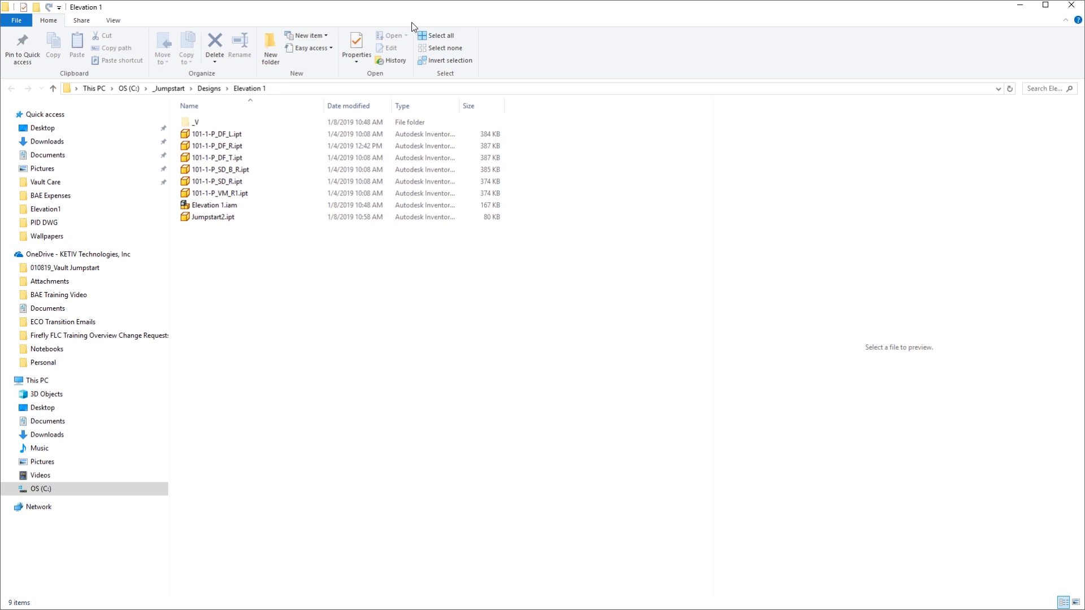
key("alt+Tab")
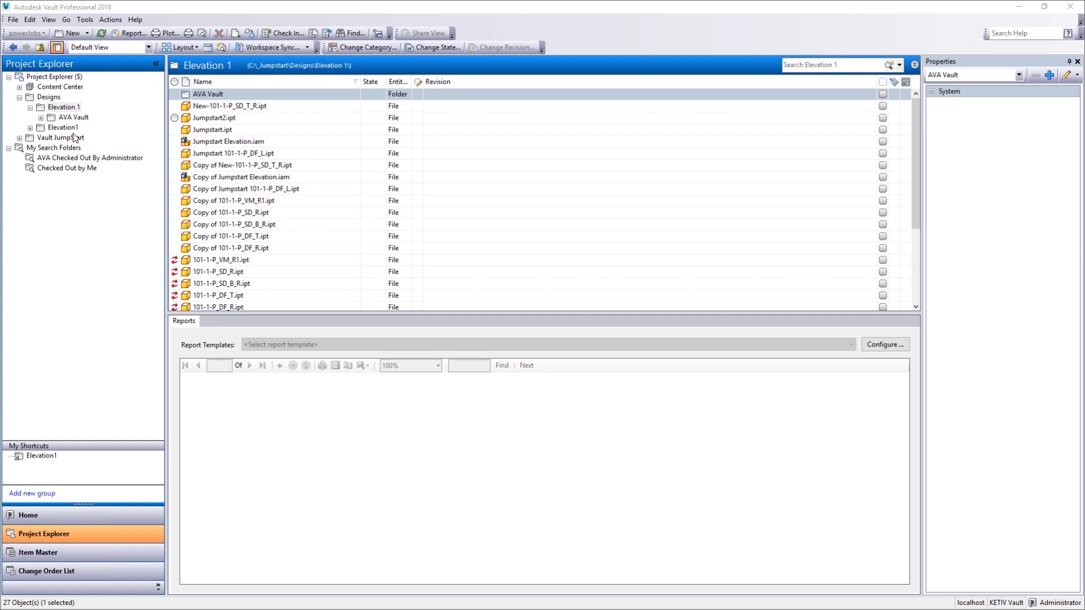
right_click(242, 98)
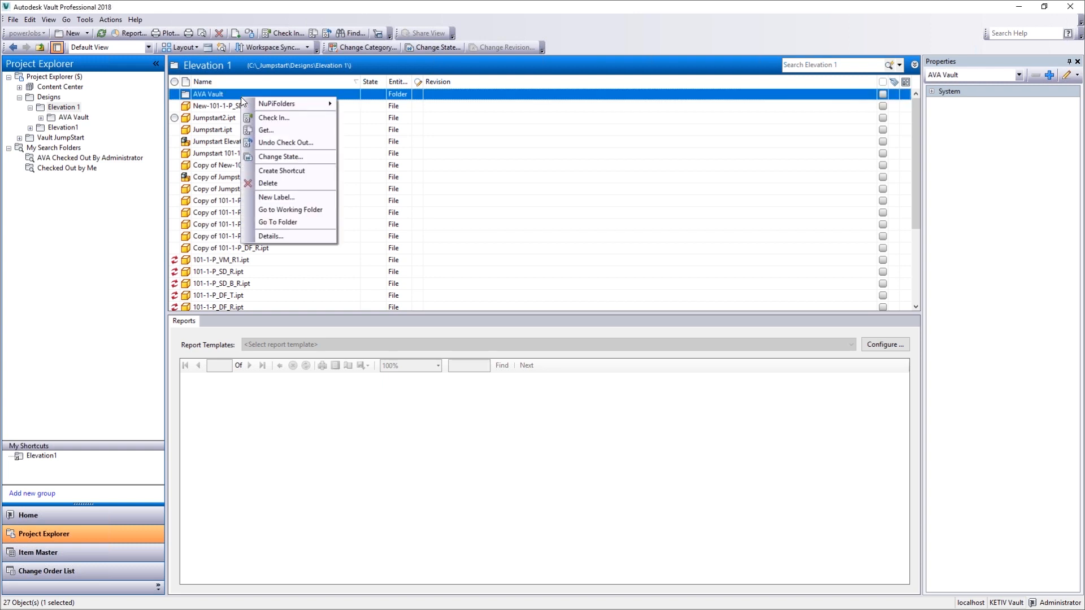
left_click(286, 210)
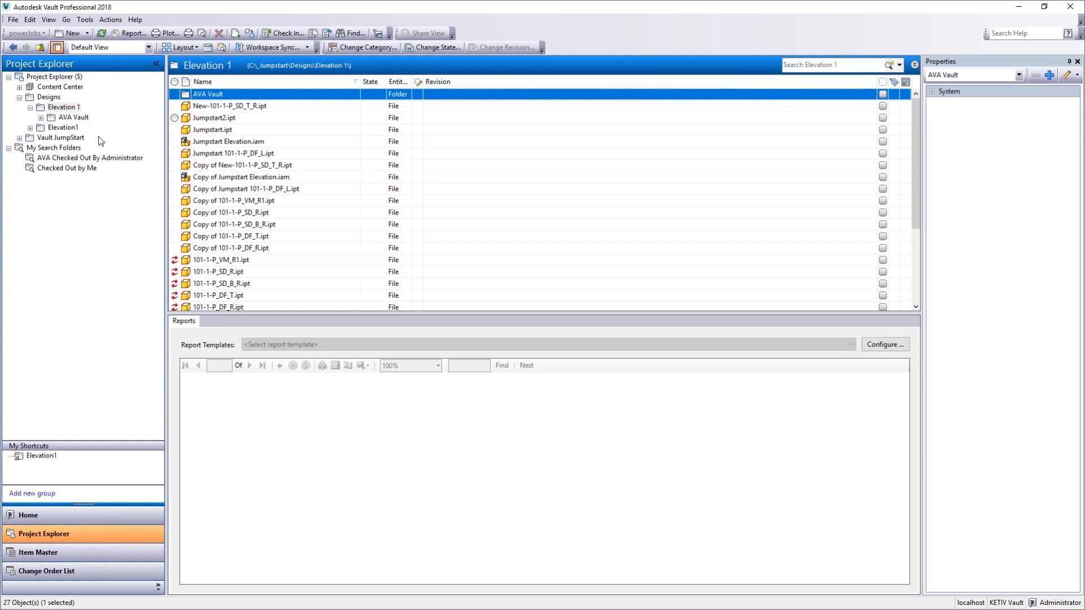
View the contents of Jumpstart Elevation under Vault JumpStart and open the AVA Vault folder
left_click(41, 138)
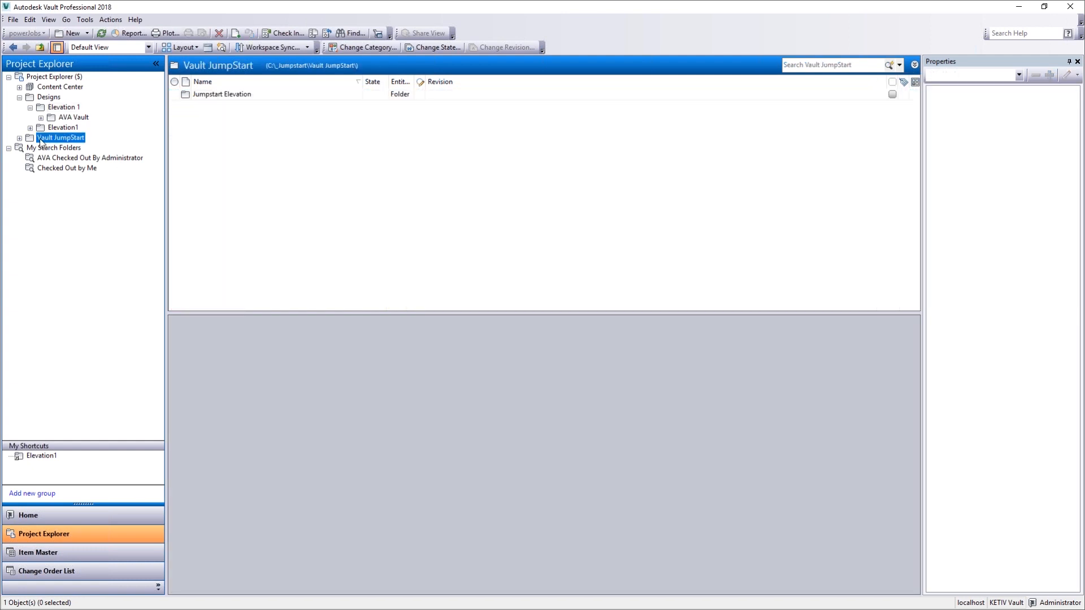
double_click(274, 96)
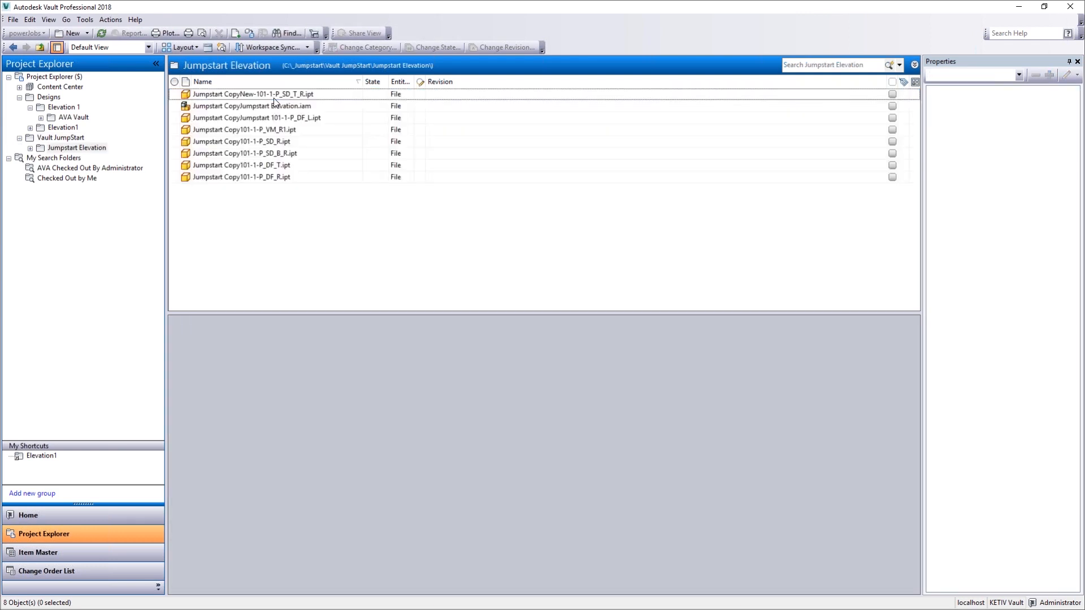
left_click(78, 117)
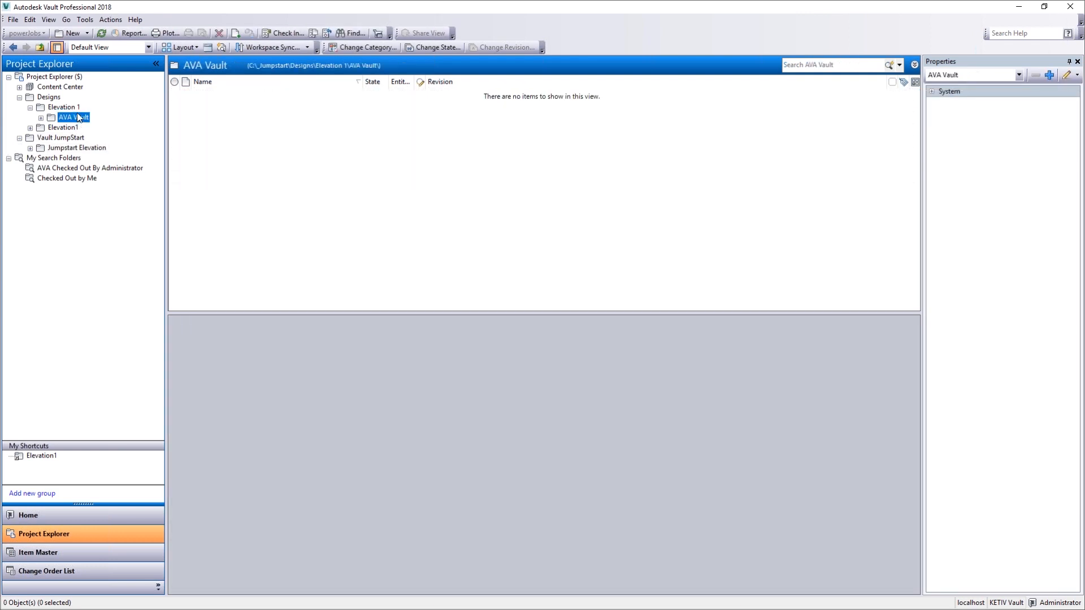
Examine which files Jumpstart Elevation.iam and Copy of Jumpstart Elevation.iam in Elevation 1 use, expanding the copy's components
left_click(74, 108)
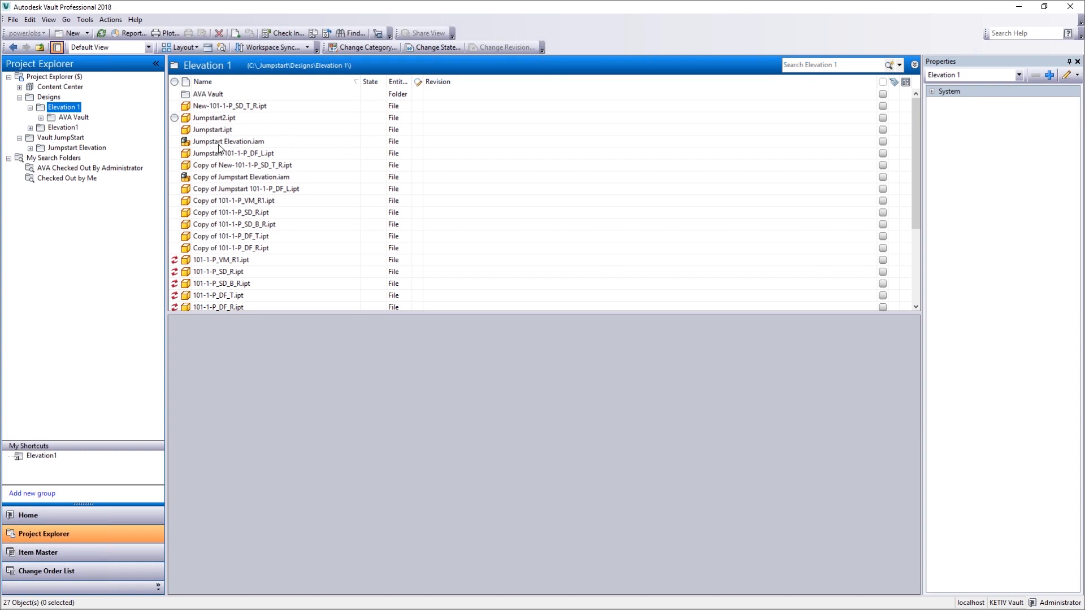
left_click(221, 143)
left_click(208, 323)
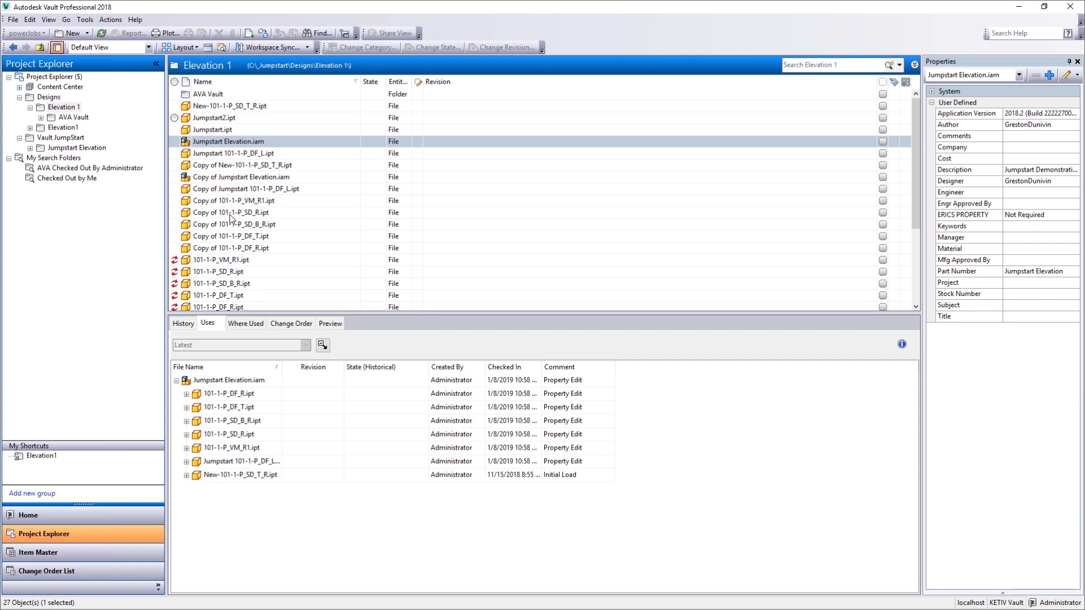
left_click(230, 177)
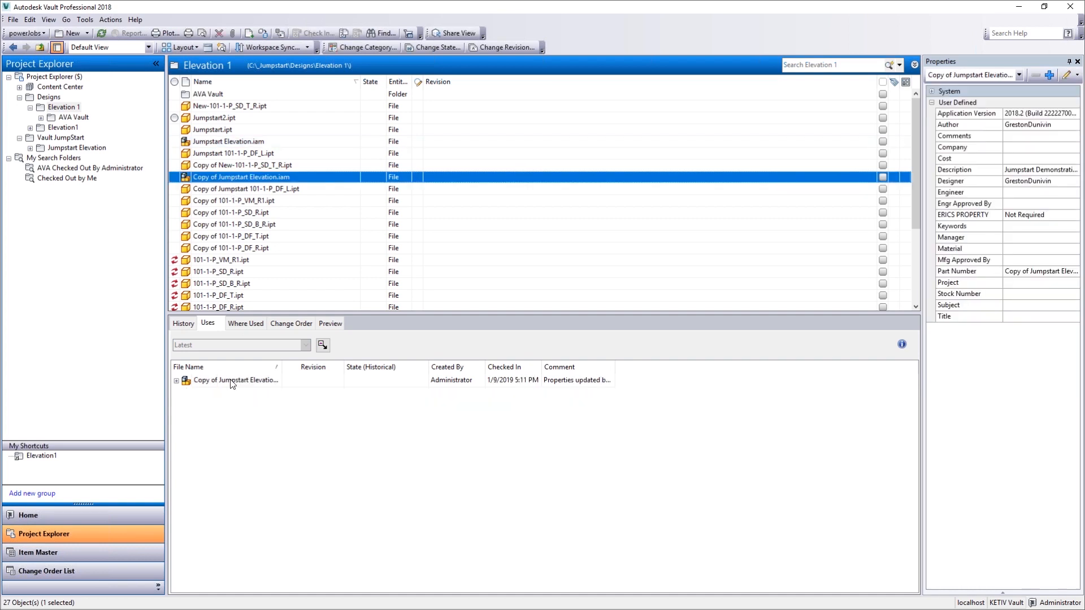
double_click(228, 381)
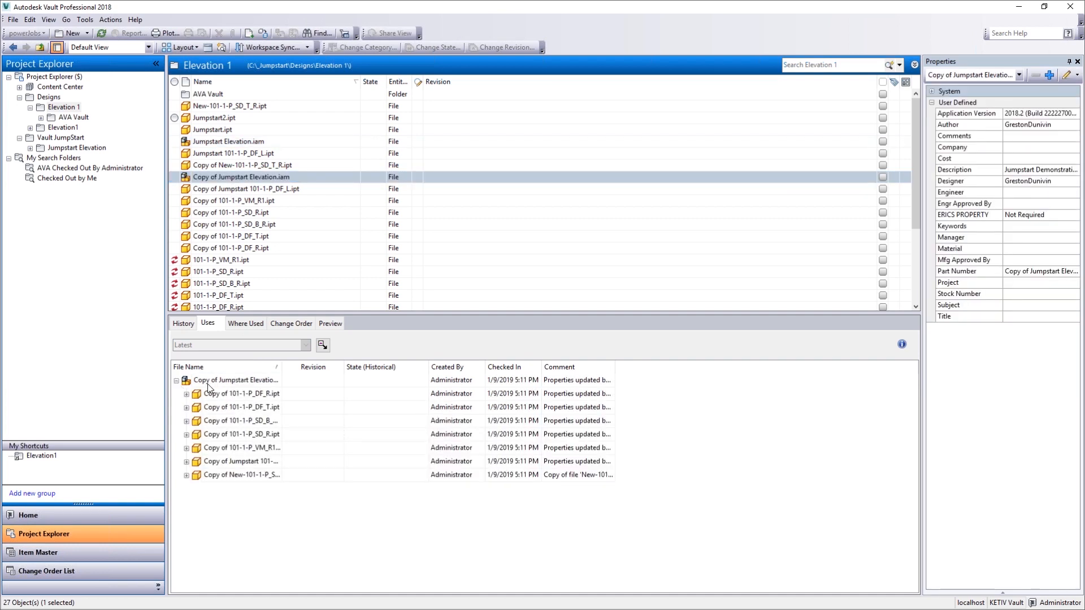
Move the parts from Copy of Jumpstart 101-1-P_DF_L.ipt through Copy of 101-1-P_DF_R.ipt into the AVA Vault folder
left_click(218, 202)
mouse_move(218, 202)
left_mouse_down()
mouse_move(62, 147)
mouse_move(59, 128)
mouse_move(62, 148)
mouse_move(198, 202)
left_mouse_up()
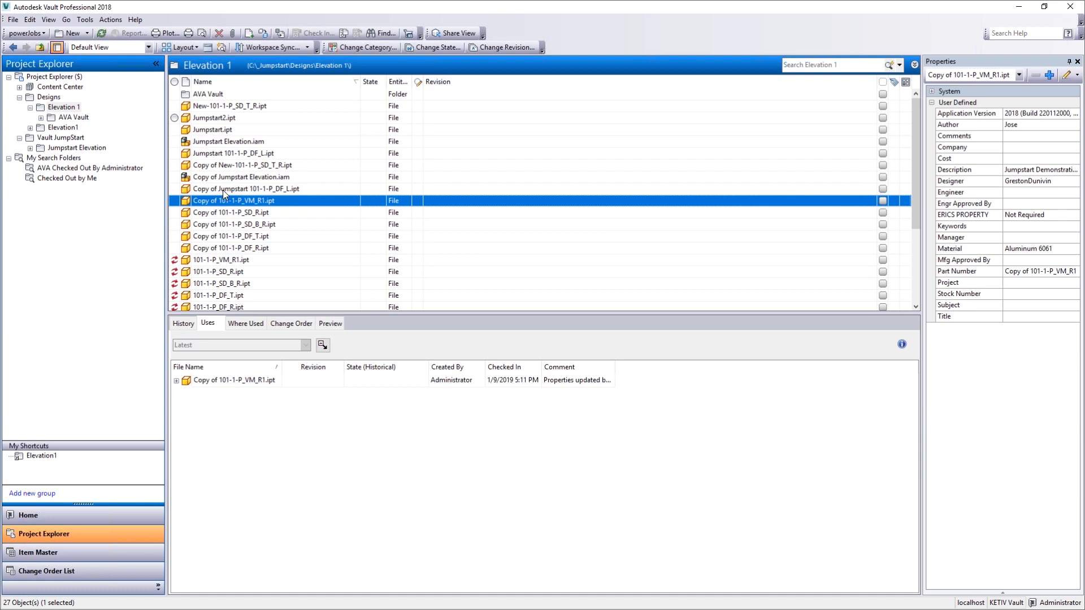
left_click(222, 190)
left_click(227, 247, "shift")
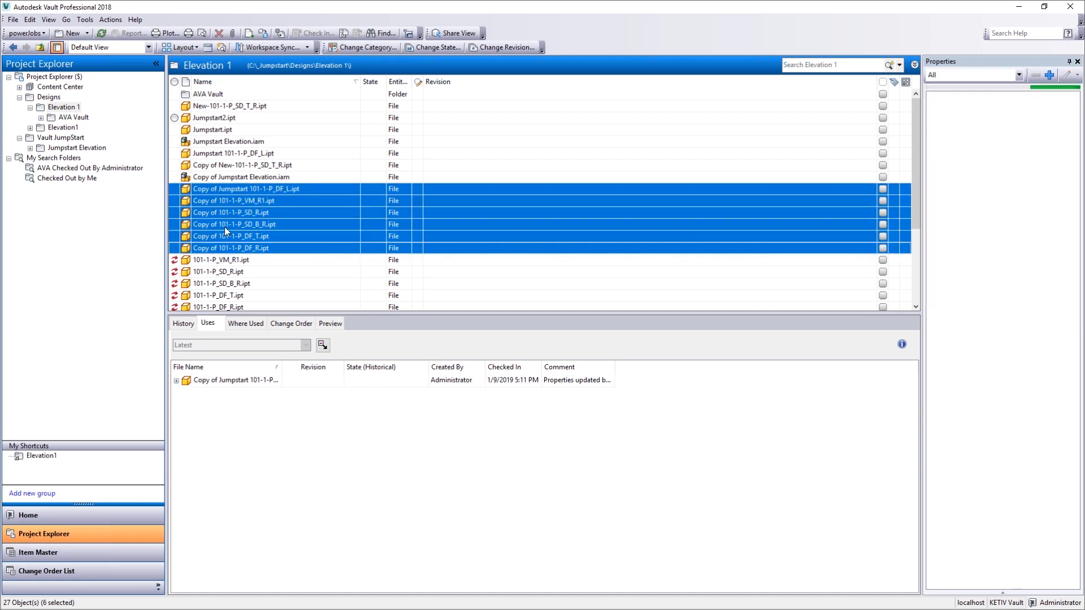
left_click_drag(218, 186, 68, 125)
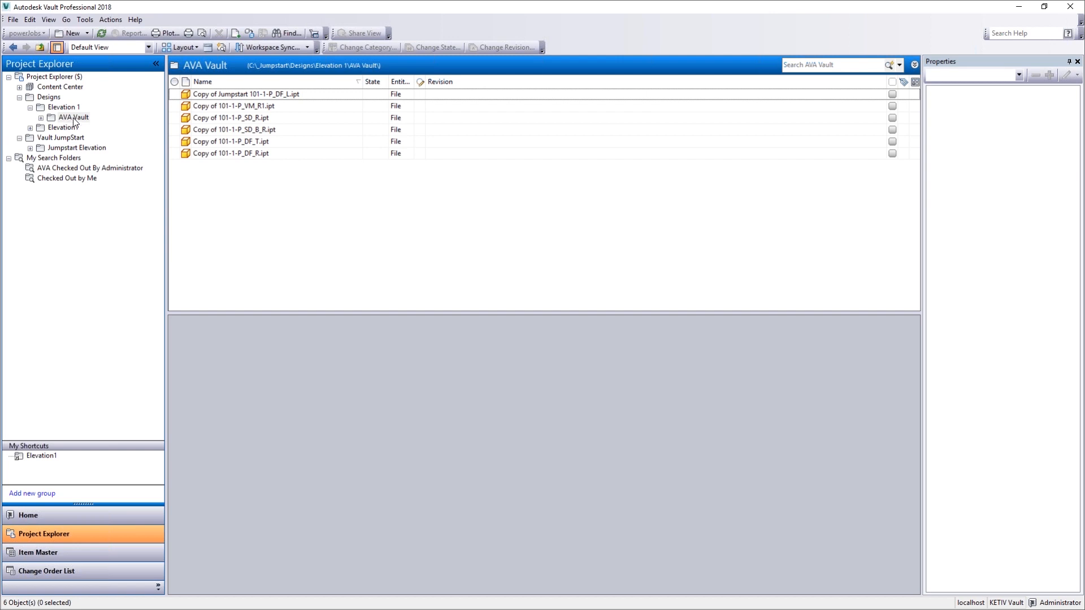
Expand the files used by Copy of Jumpstart Elevation.iam and go to the vault folder of Copy of 101-1-P_DF_R.ipt
left_click(62, 108)
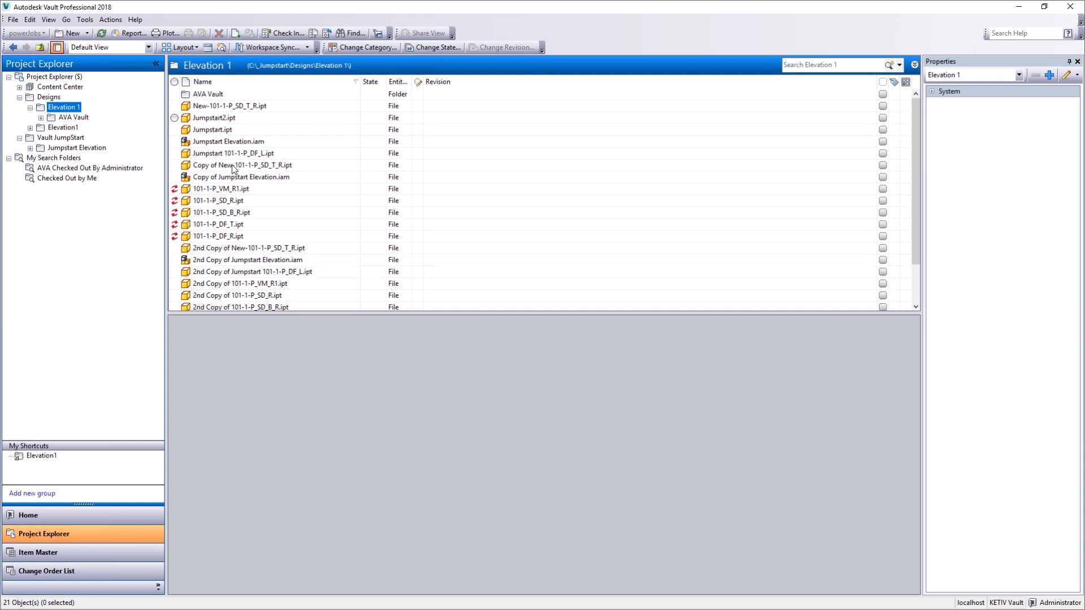
left_click(241, 176)
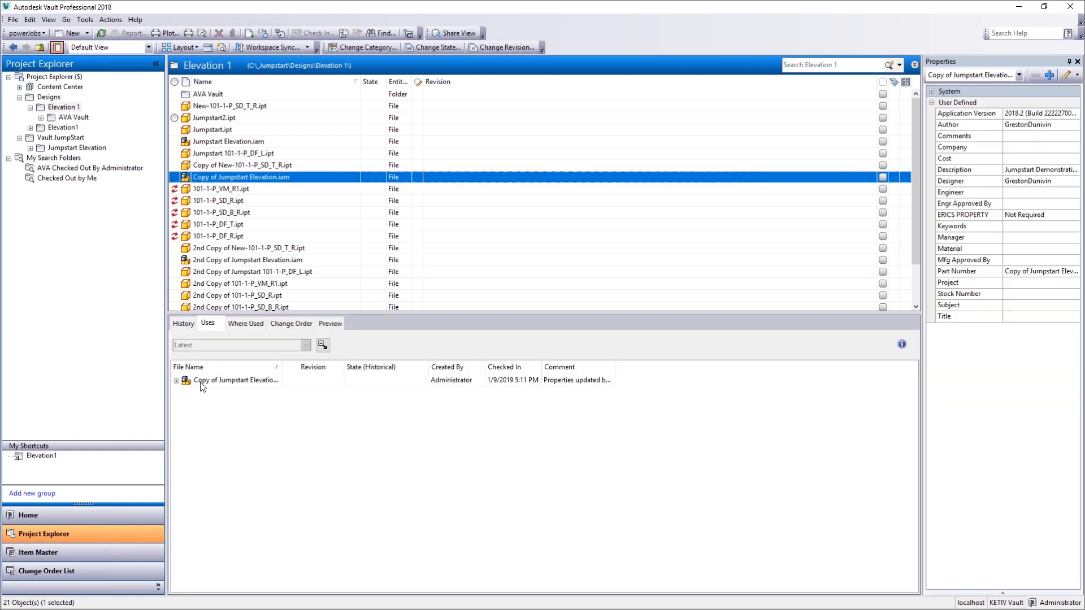
left_click(180, 382)
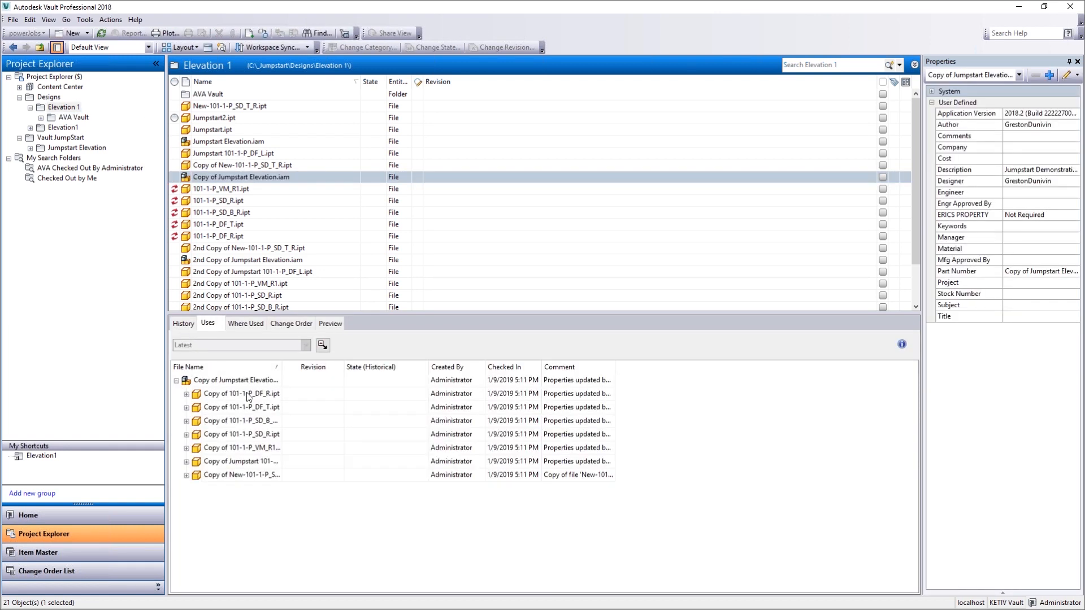
left_click(248, 394)
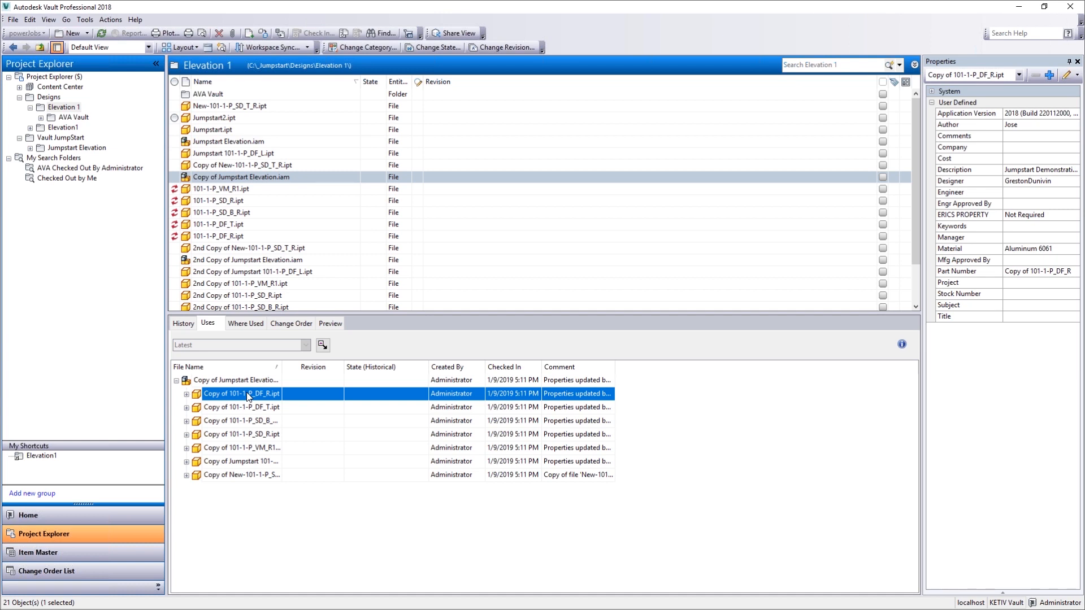
right_click(247, 394)
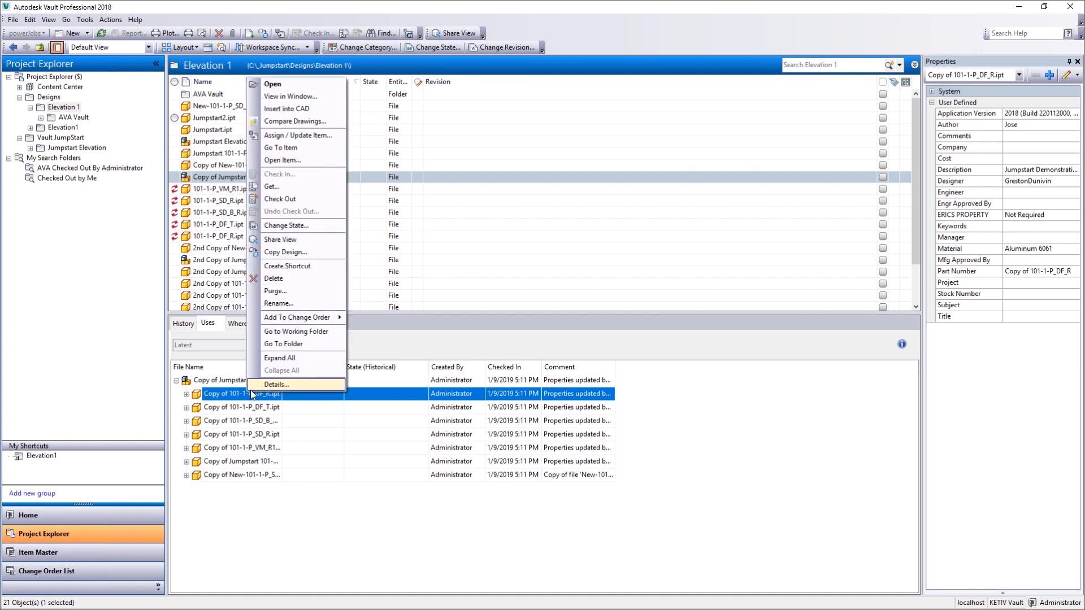
left_click(294, 343)
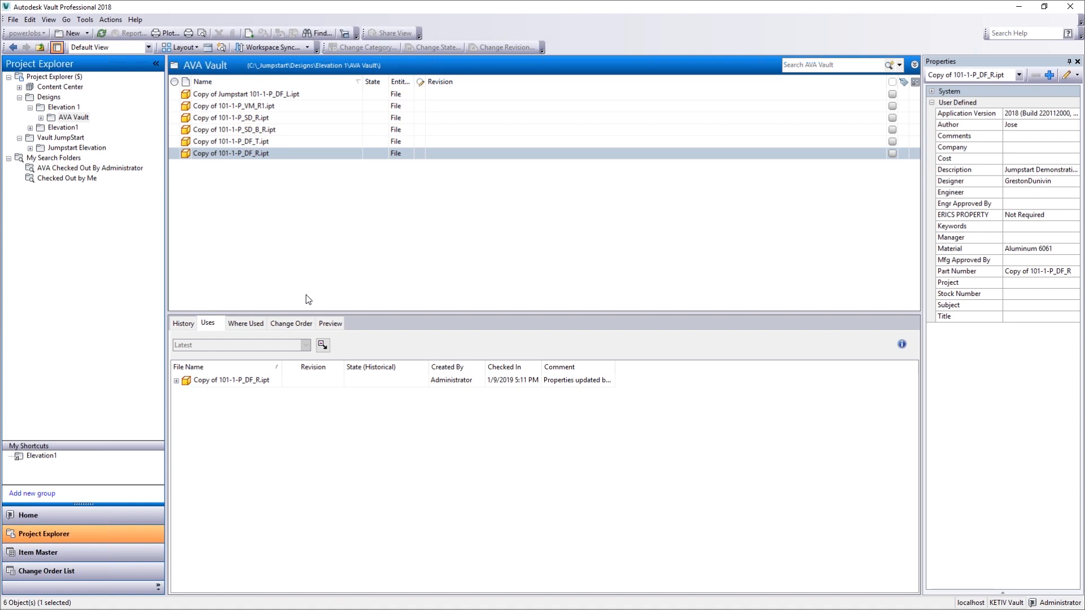
Create a shortcut to Copy of Jumpstart 101-1-P_DF_L.ipt in the AVA Vault folder
right_click(245, 93)
left_click(237, 94)
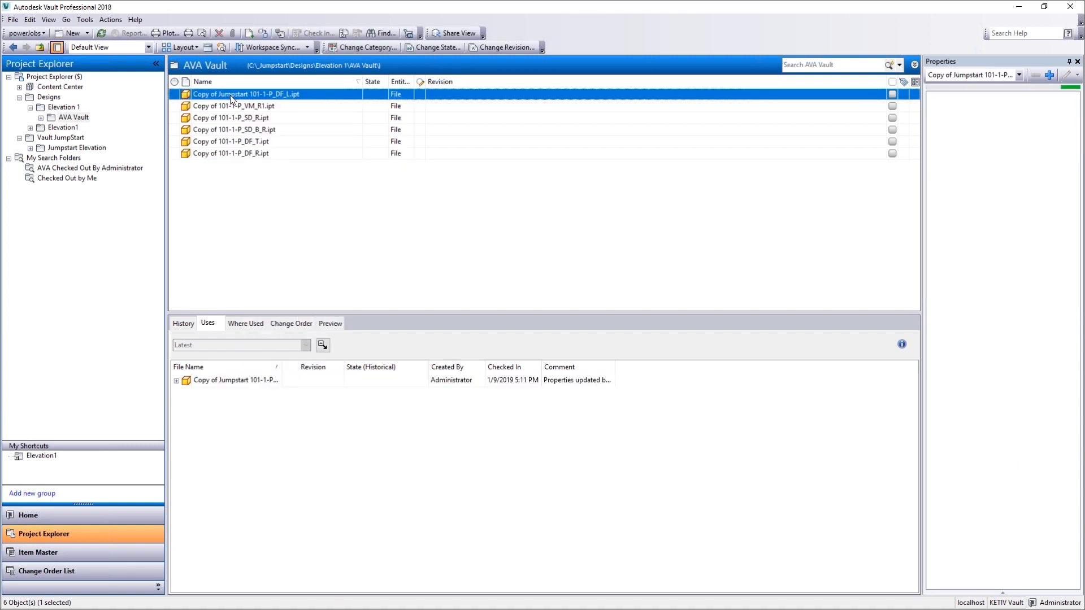
right_click(229, 96)
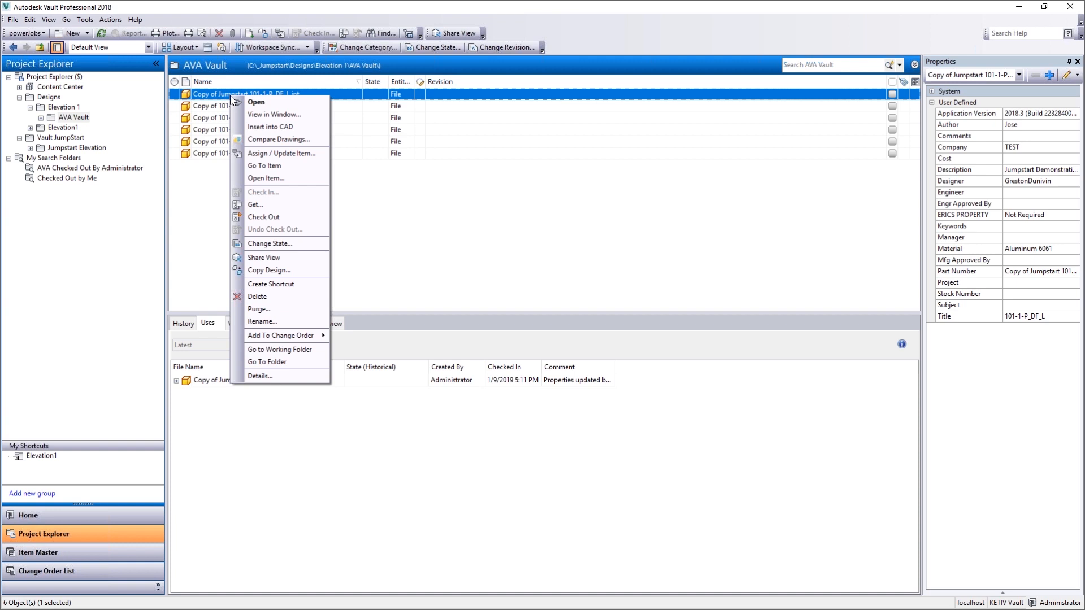
left_click(298, 284)
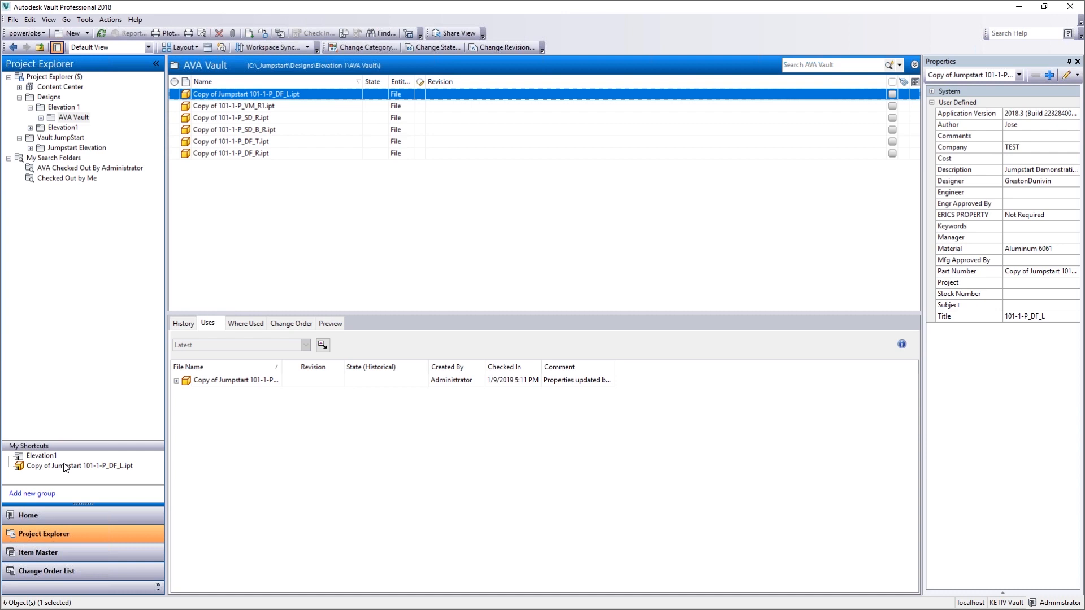
Open the Designs folder, jump to Copy of Jumpstart 101-1-P_DF_L.ipt through its shortcut, and follow the Elevation1 shortcut
left_click(50, 86)
left_click(49, 97)
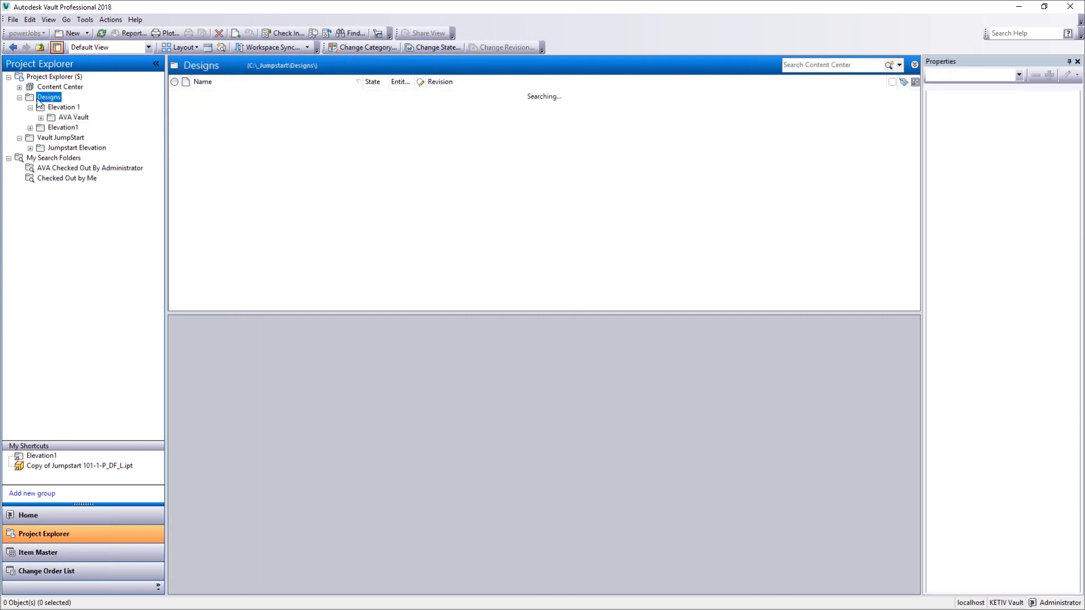
left_click(36, 469)
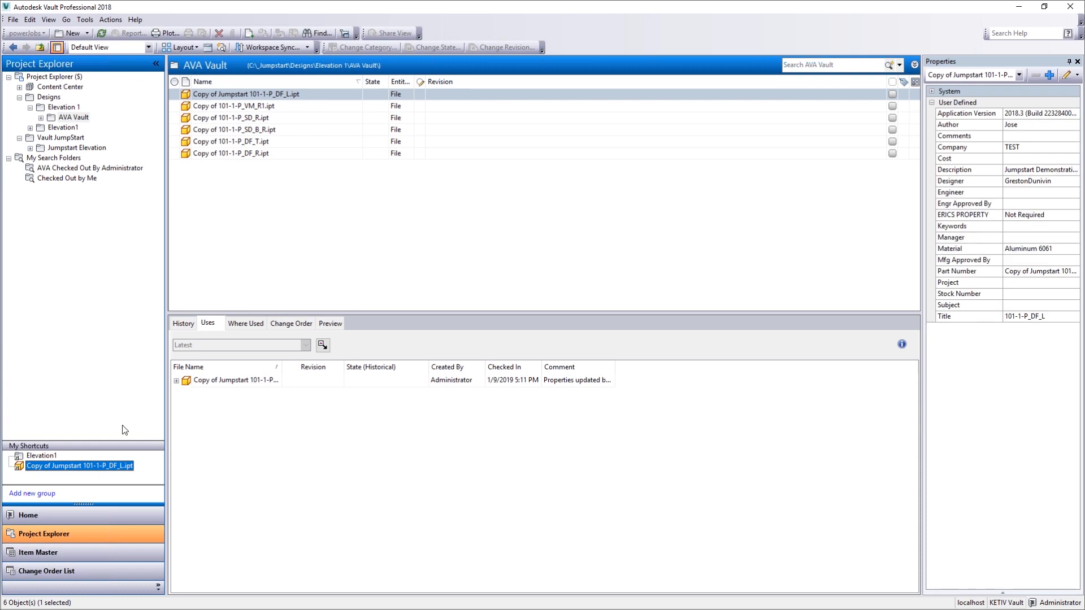
left_click(23, 456)
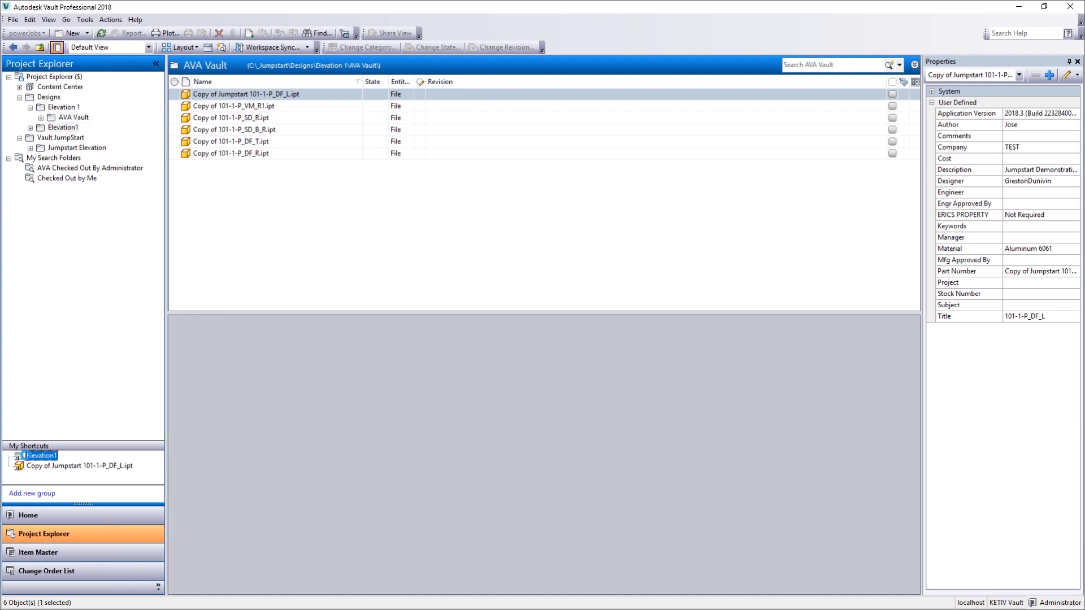
Return to the Elevation 1 folder, look over its file list and select Jumpstart2.ipt
left_click(64, 107)
scroll(523, 155, "down", 1)
scroll(516, 167, "up", 1)
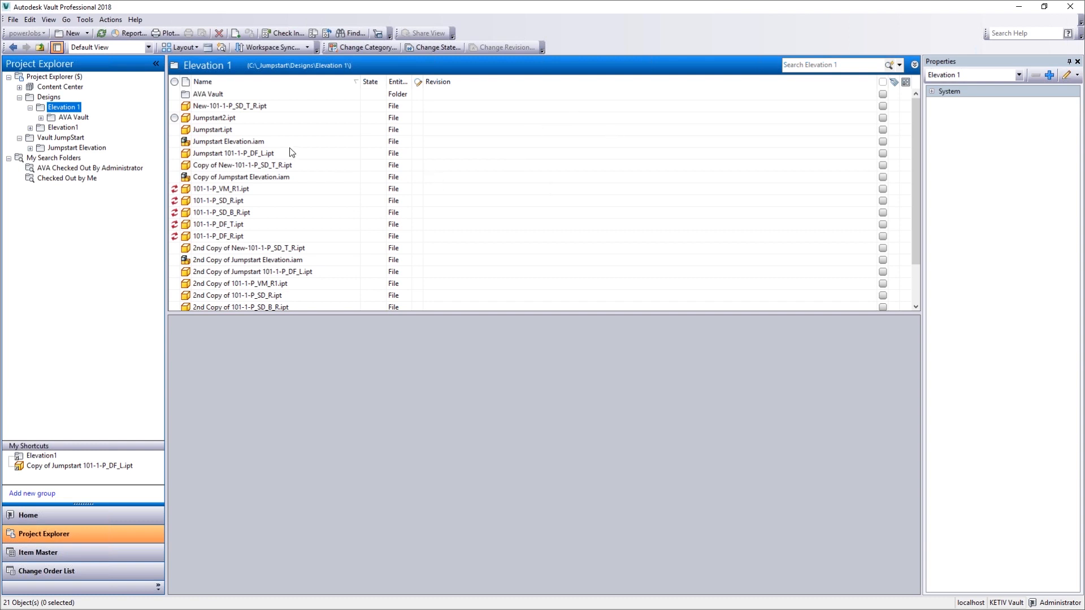
left_click(263, 125)
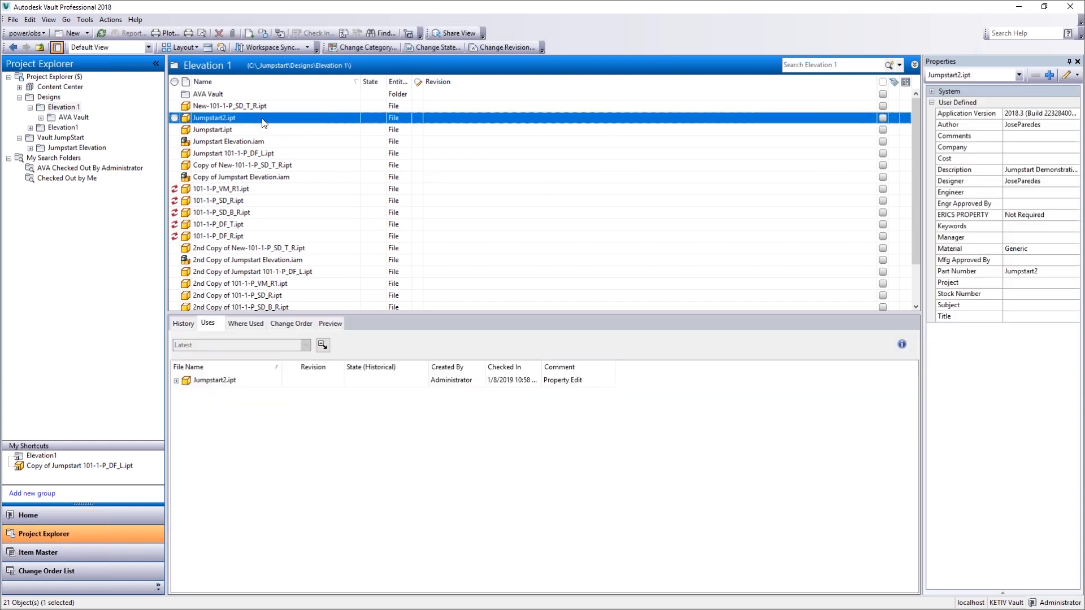
Assign an item to Jumpstart.ipt in the Elevation 1 folder, save the item and close its window
right_click(263, 118)
right_click(241, 129)
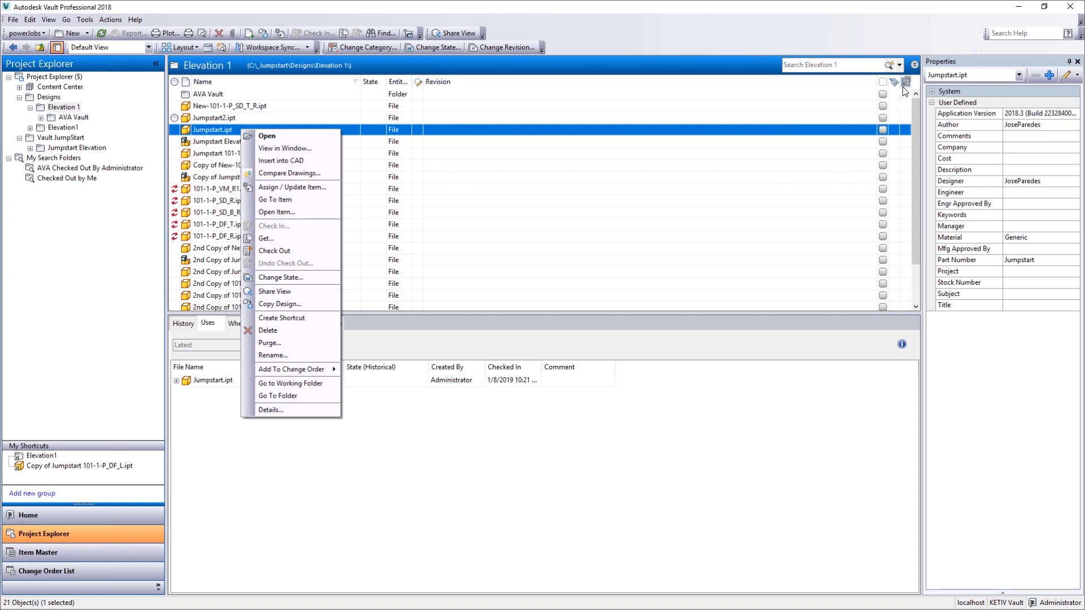
left_click(921, 128)
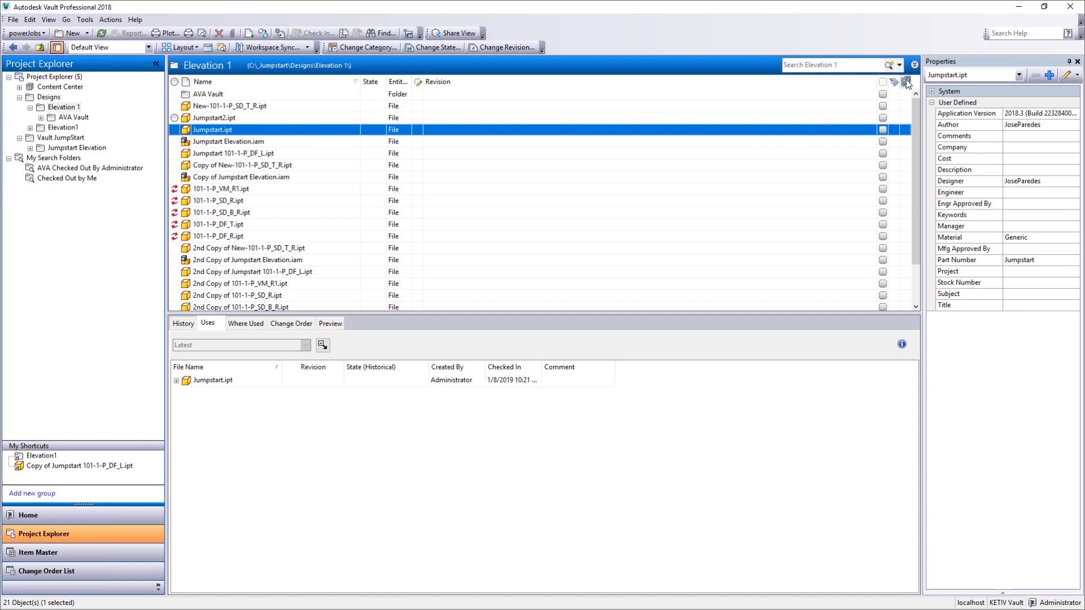
scroll(917, 198, "down", 1)
scroll(916, 200, "up", 1)
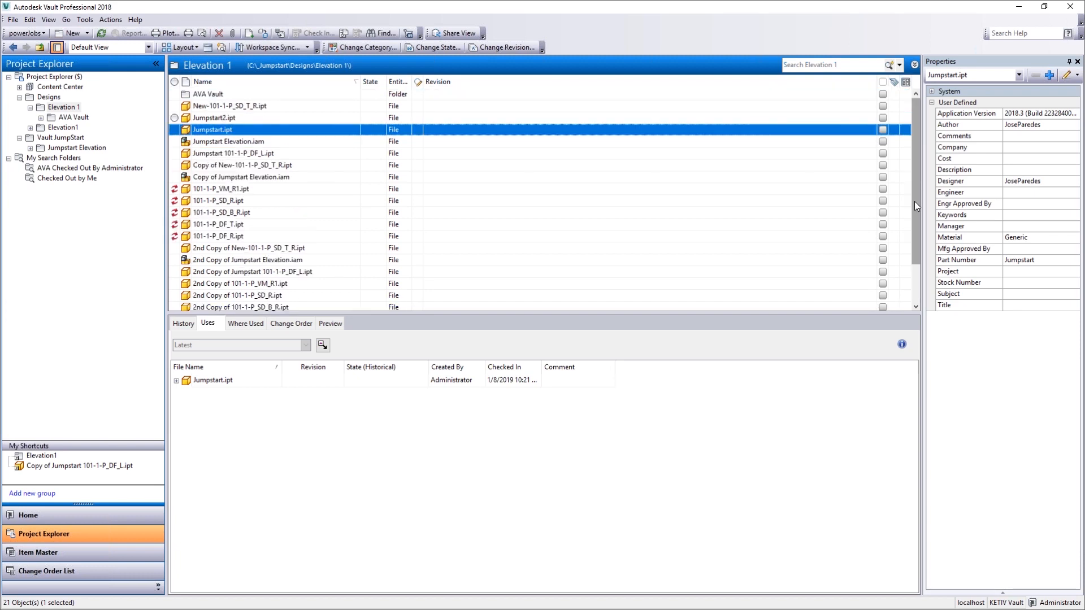
right_click(229, 130)
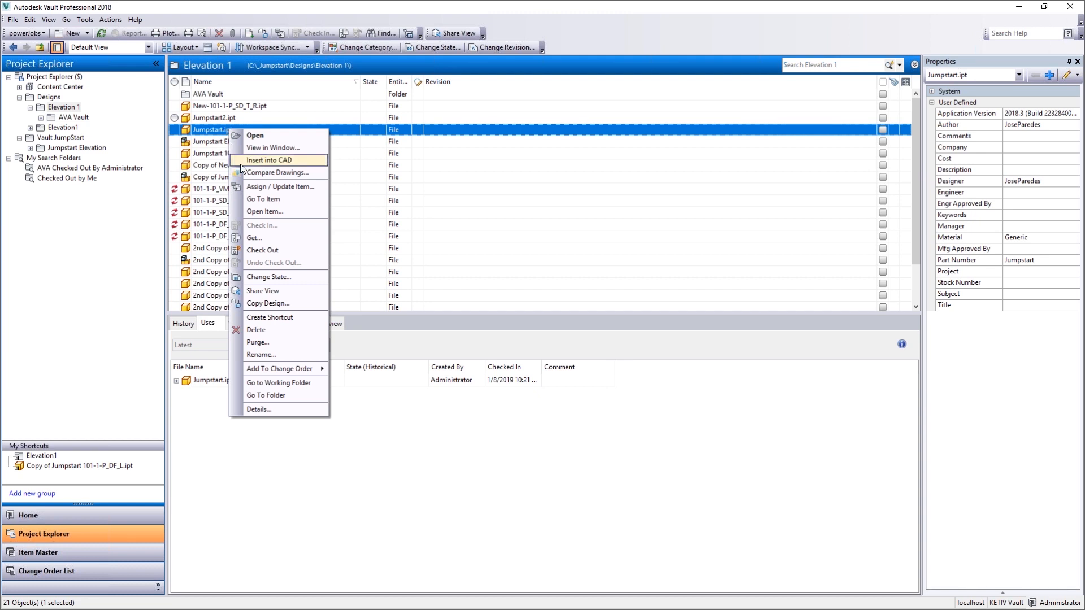
left_click(290, 188)
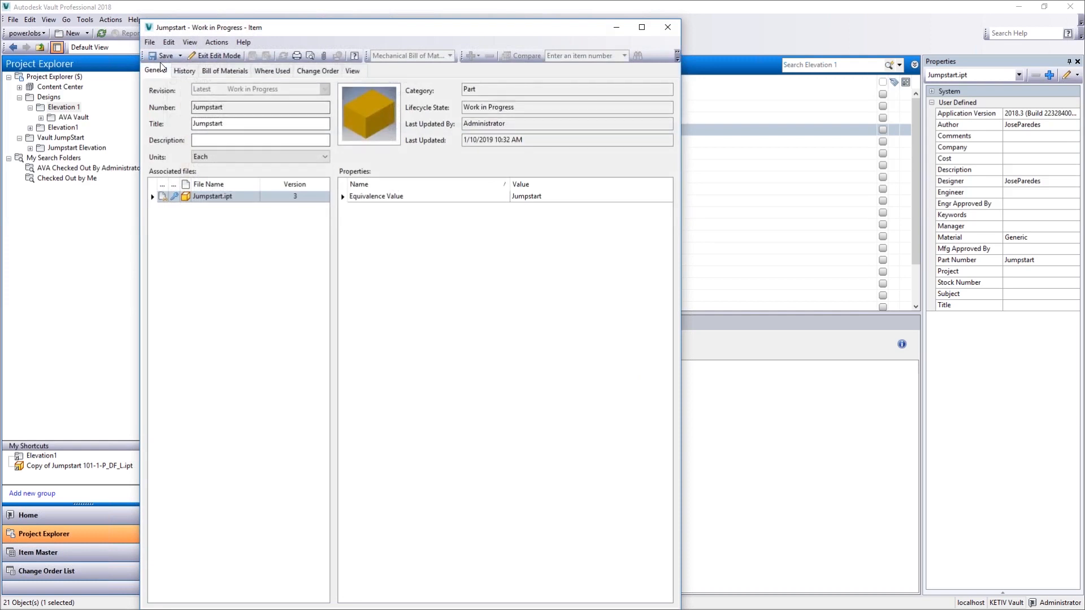
left_click(161, 57)
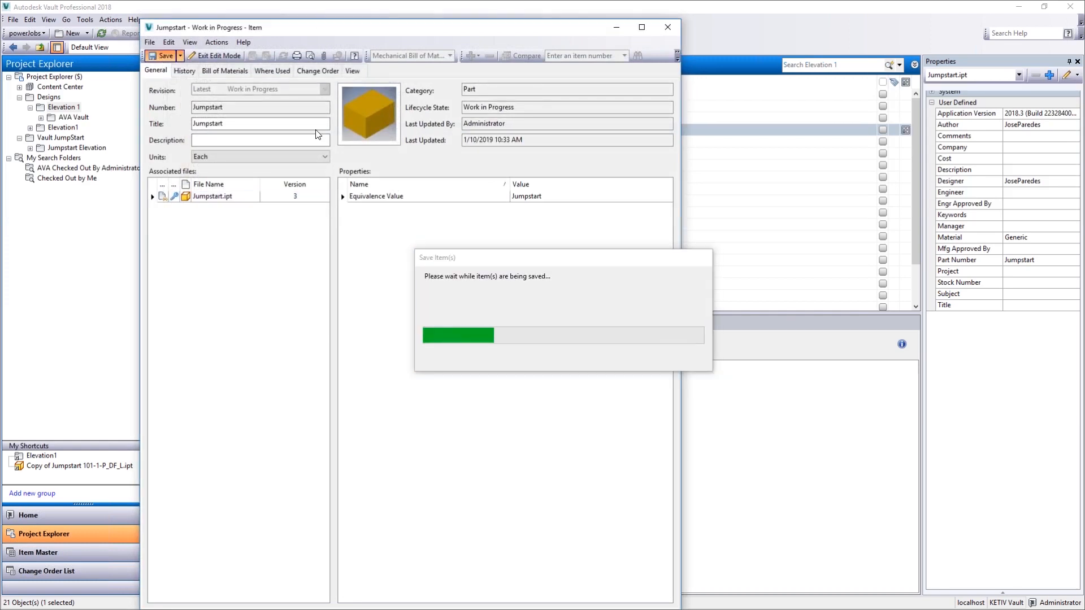
left_click(663, 26)
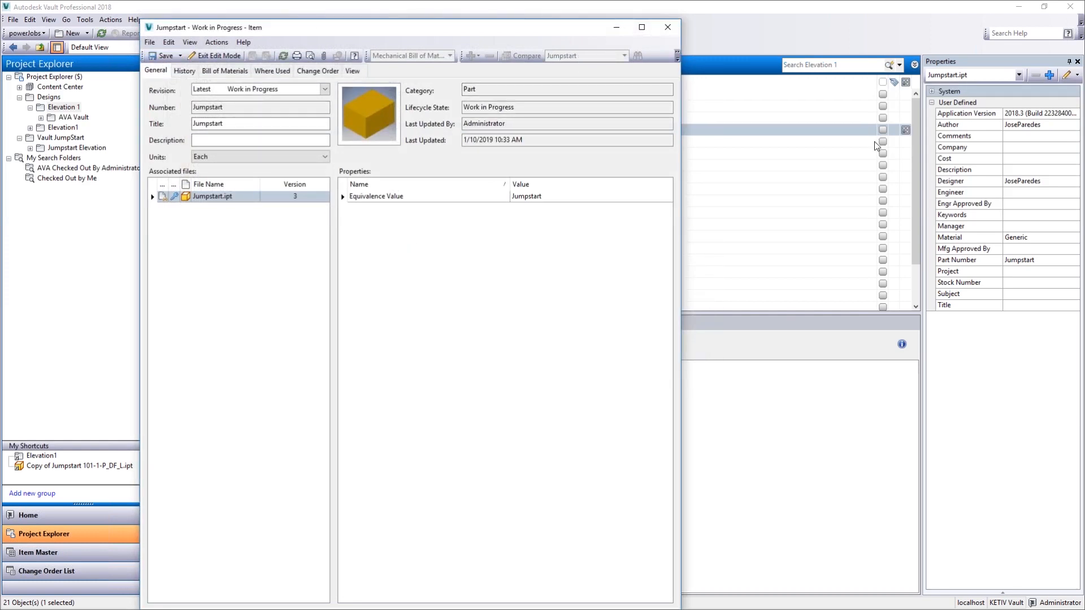
mouse_move(907, 130)
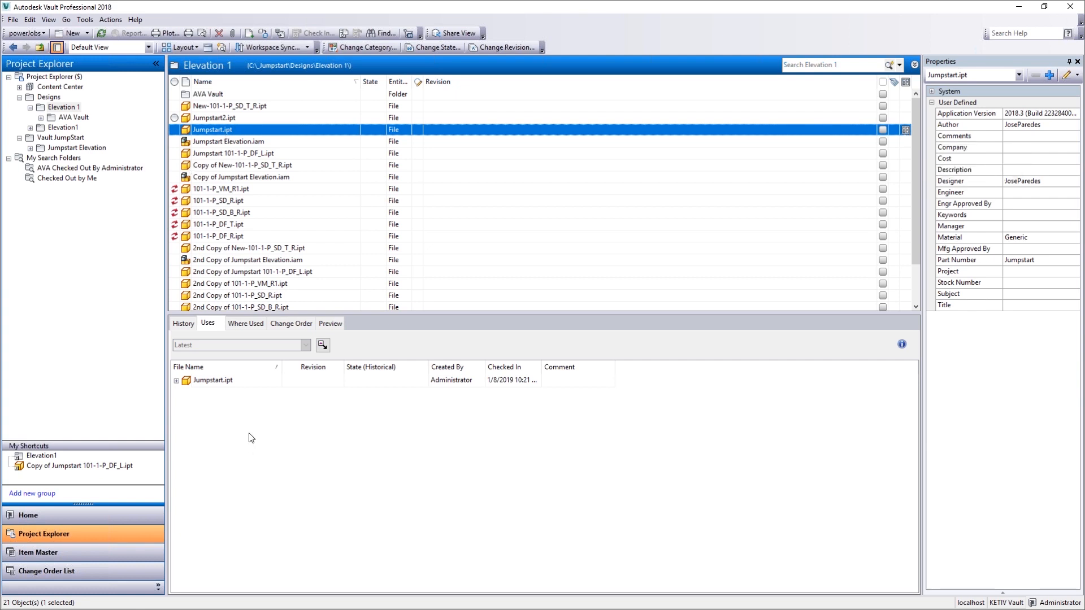
Check the Item Master list, go to the item linked to Jumpstart.ipt, and return to the Project Explorer root
left_click(109, 553)
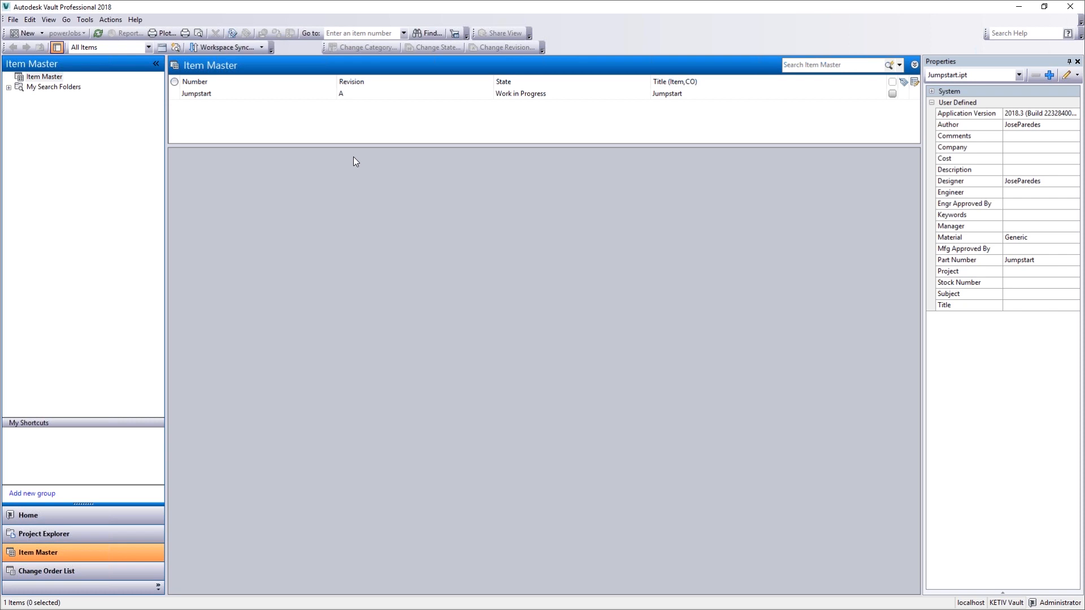
left_click(92, 539)
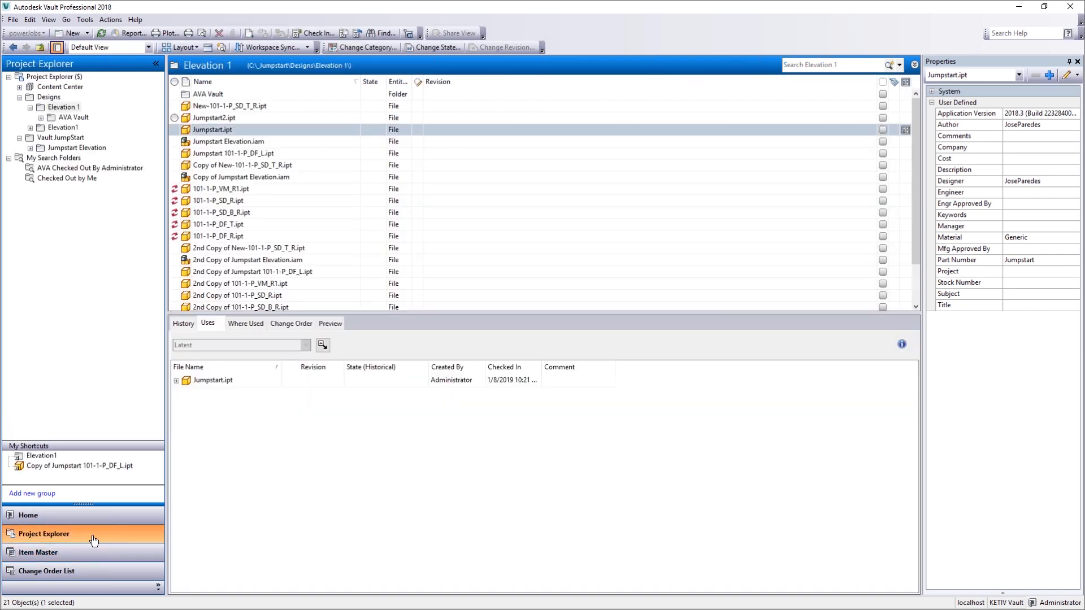
left_click(226, 130)
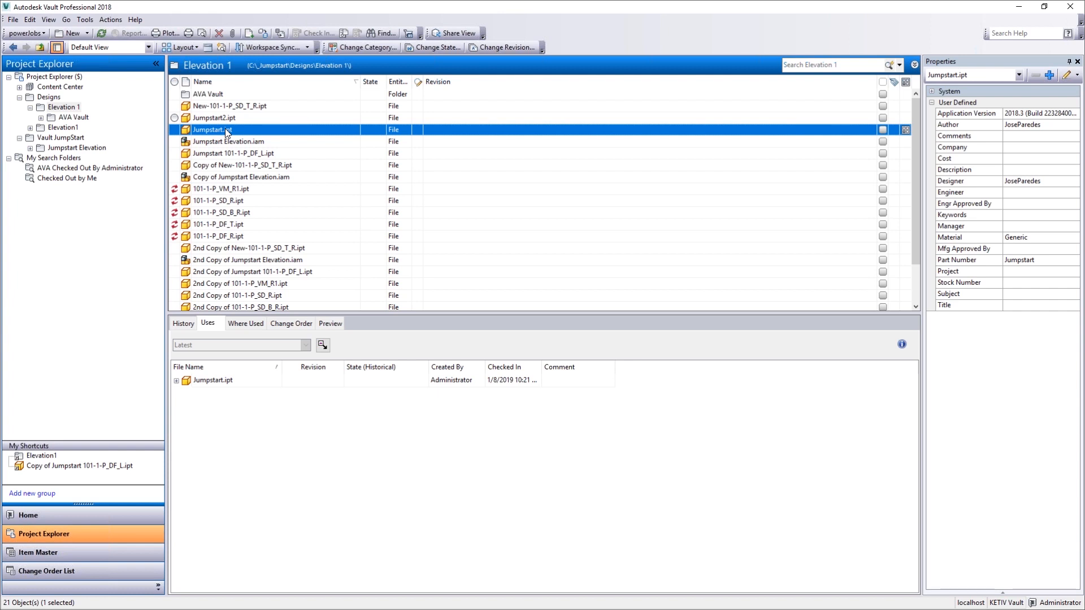
right_click(227, 133)
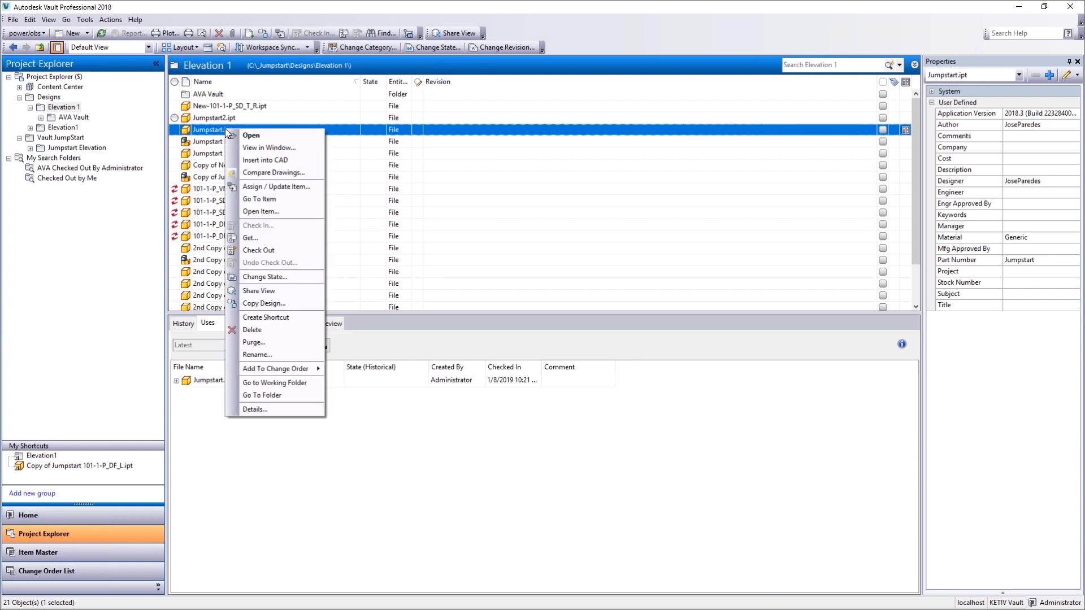
left_click(278, 201)
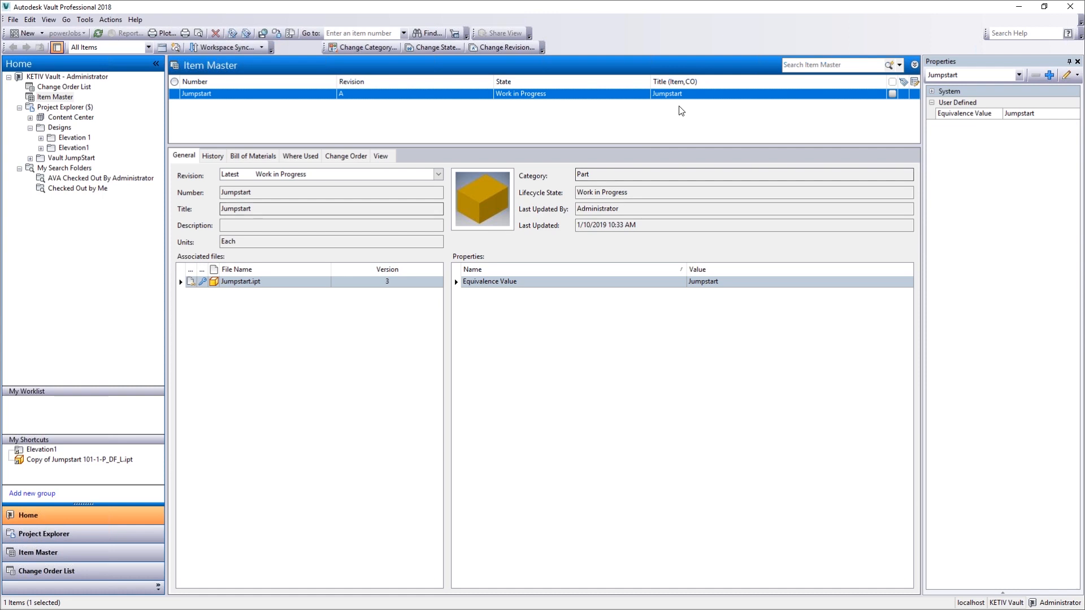
left_click(71, 107)
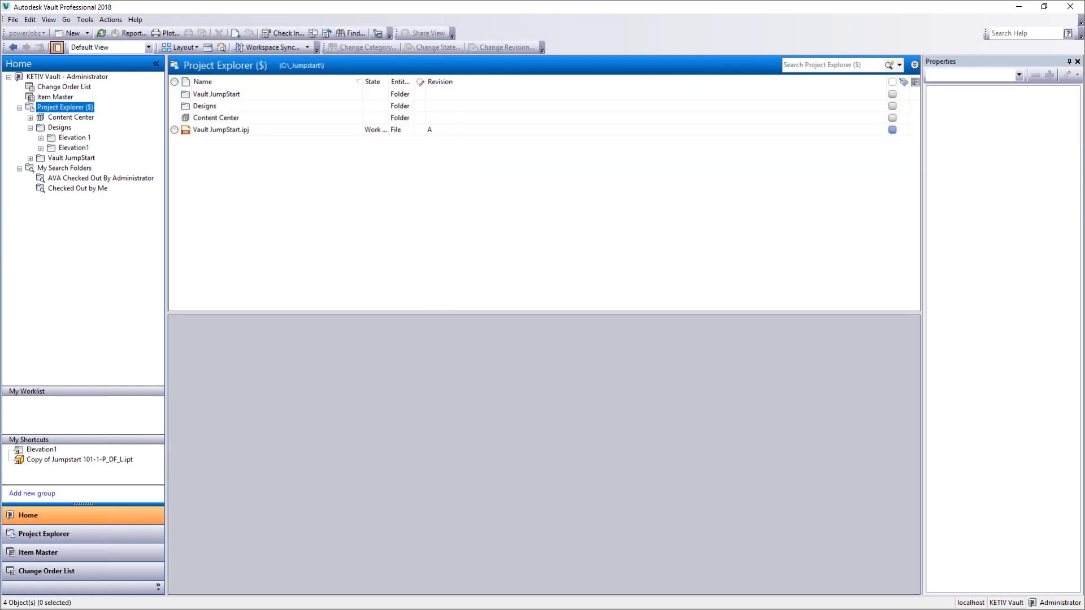
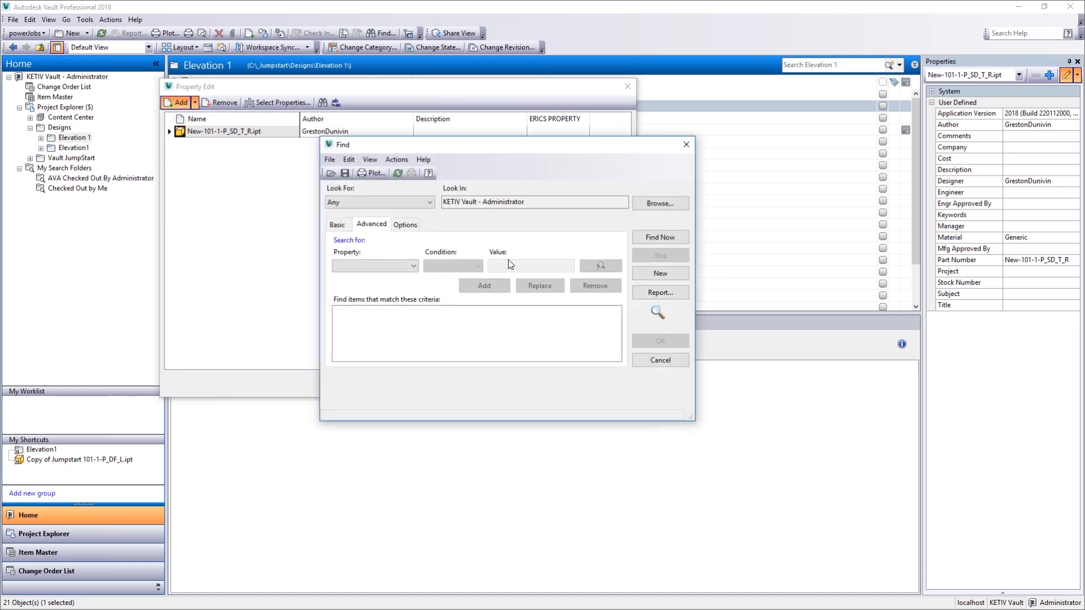
Add the files from the saved search AVA Checked Out By Administrator to the property edit list and accept the dialog
left_click(384, 265)
left_click(384, 265)
left_click(331, 173)
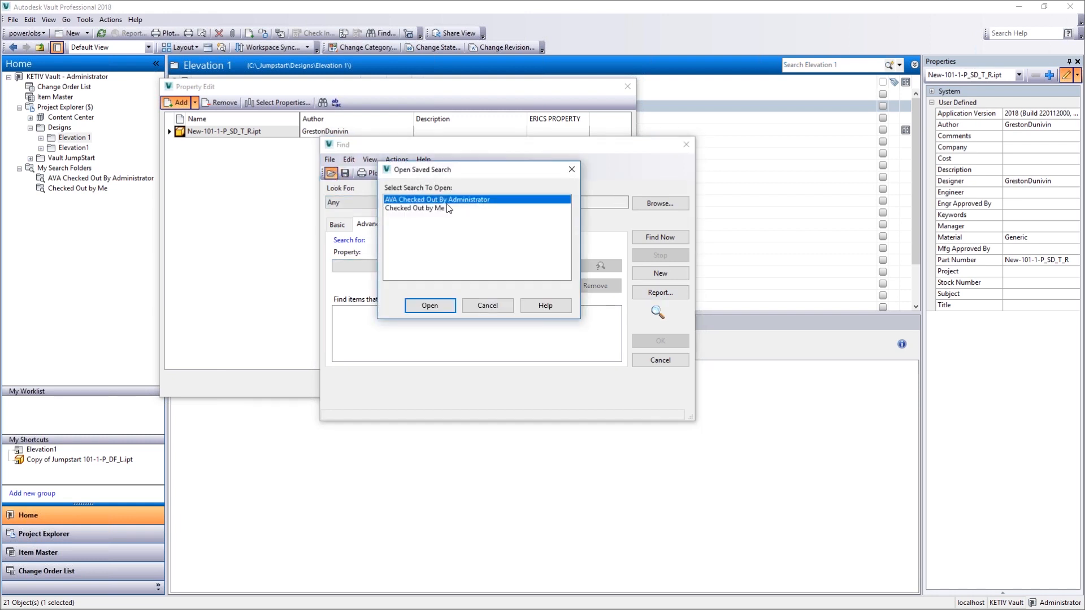
double_click(440, 200)
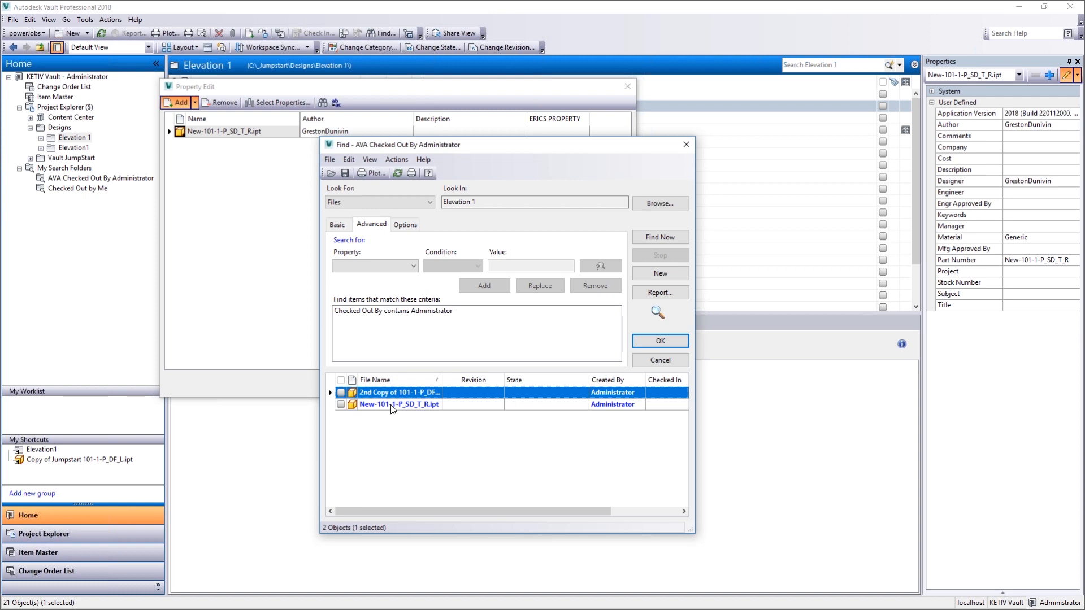
left_click(660, 341)
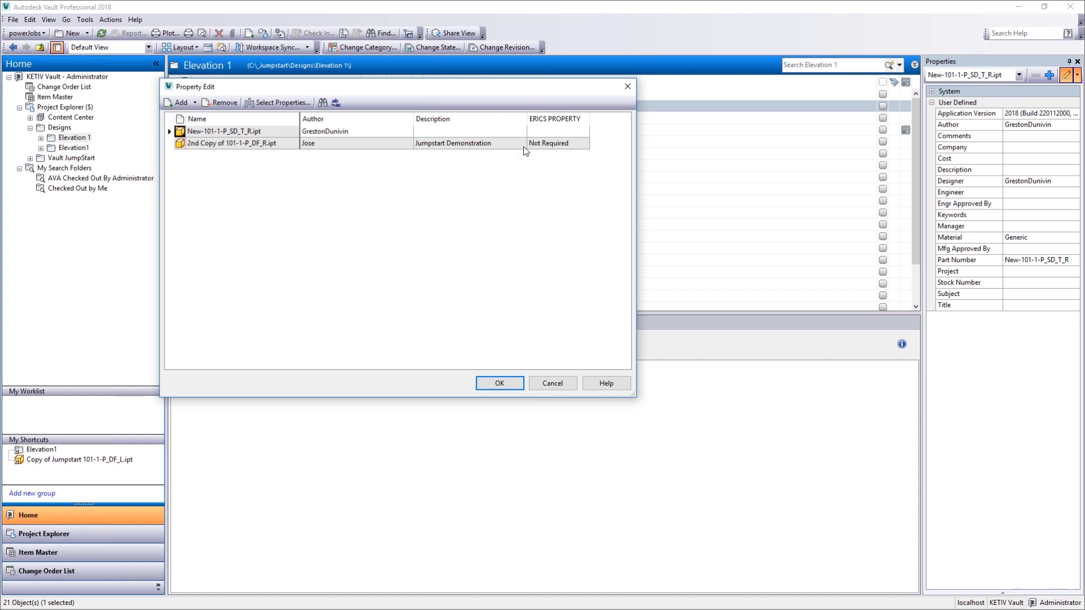
mouse_move(583, 146)
left_click(510, 380)
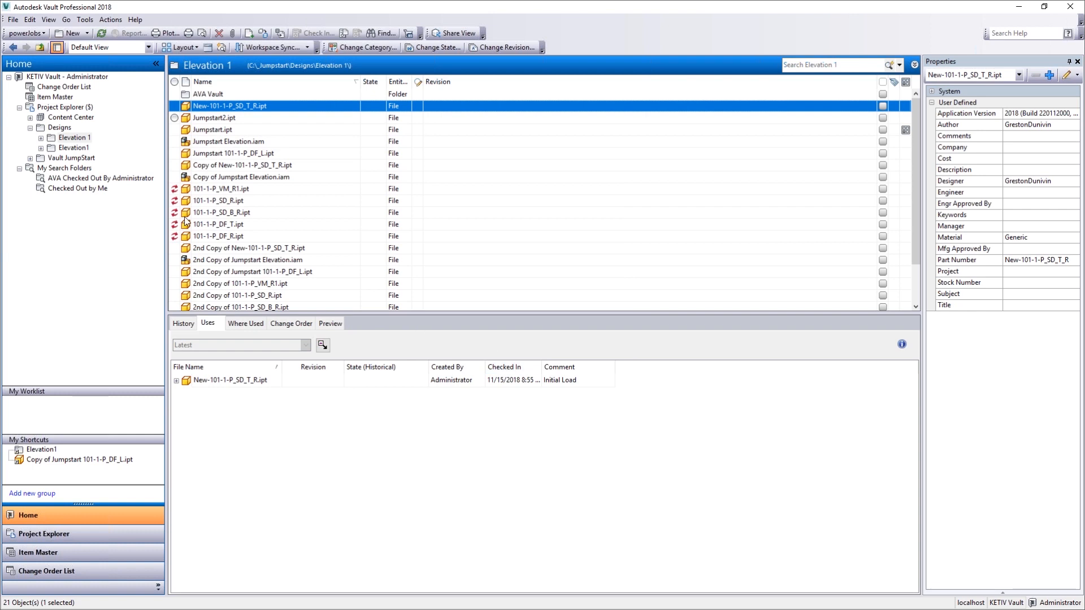
Undo the check-out of 2nd Copy of 101-1-P_DF_R.ipt from the AVA Checked Out By Administrator search folder
left_click(79, 179)
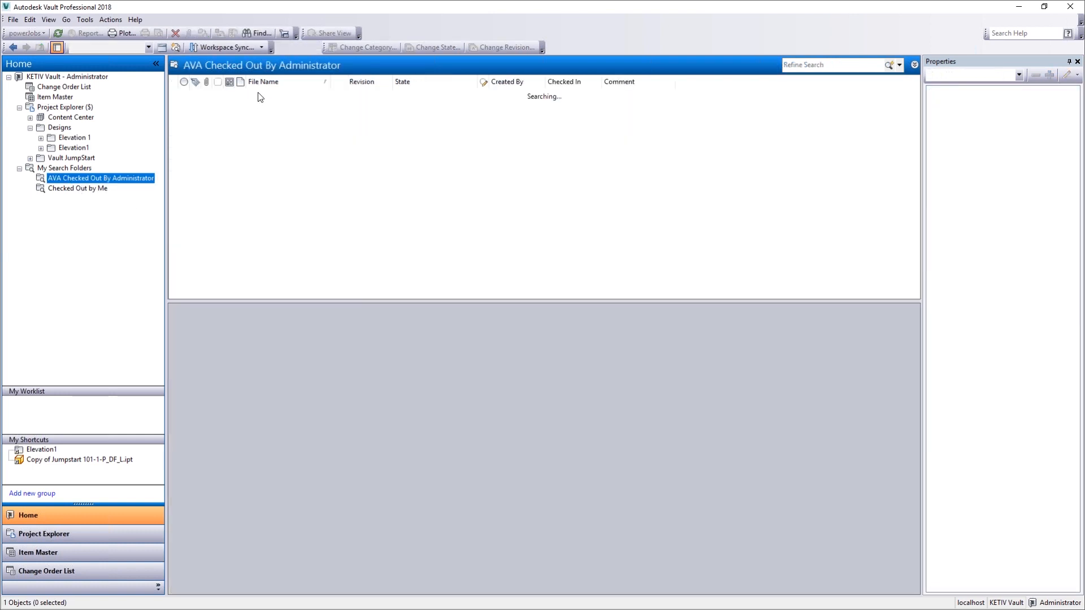
right_click(260, 95)
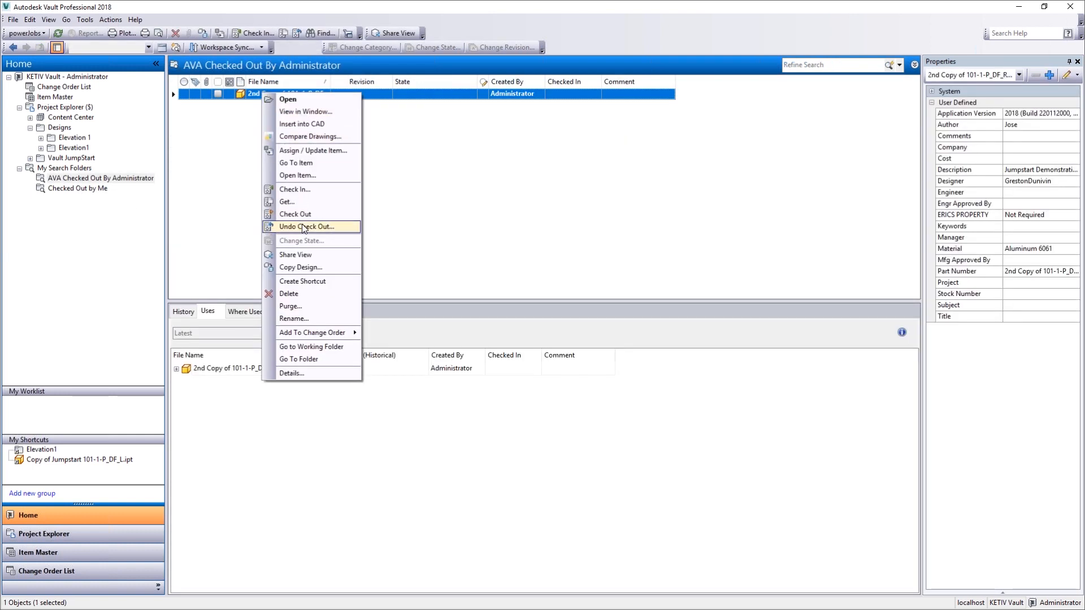
left_click(302, 226)
left_click(490, 439)
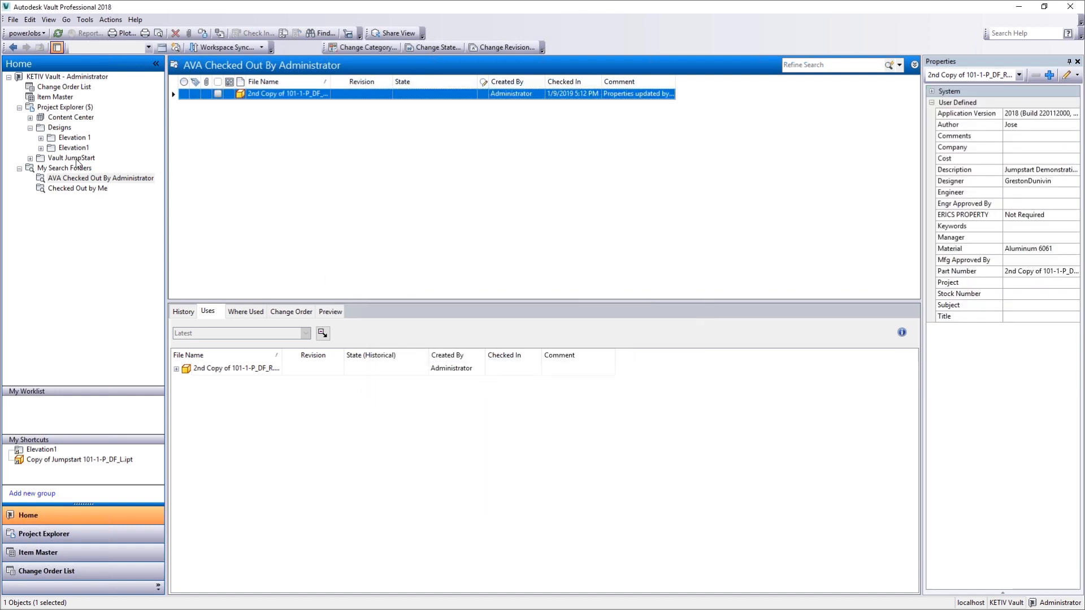
Select the Elevation 1 files from New-101-1-P_SD_T_R.ipt through 2nd Copy of 101-1-P_DF_R.ipt and open their properties for editing
left_click(73, 141)
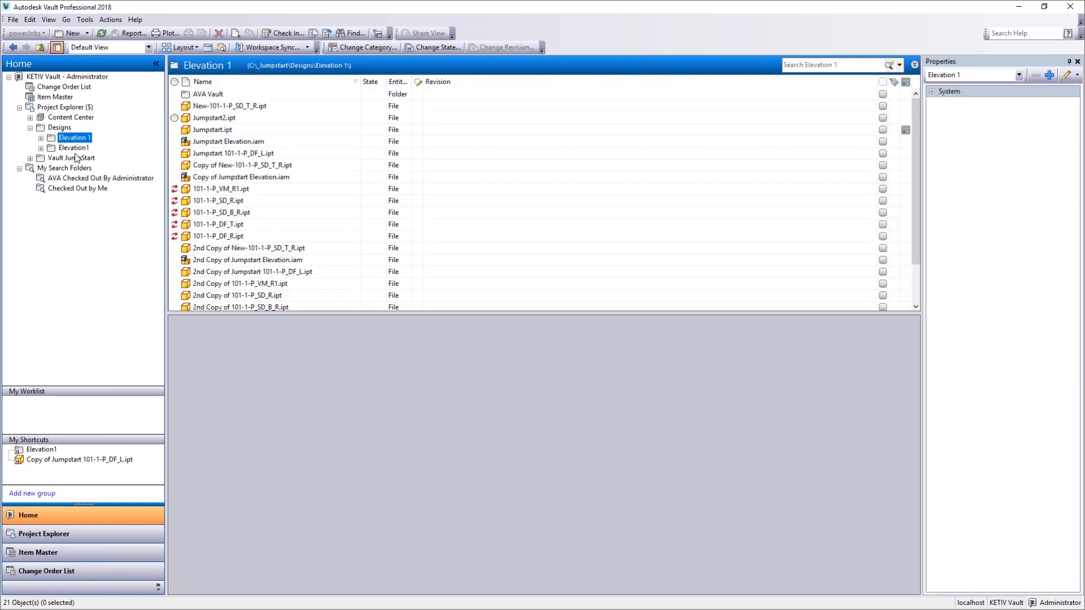
scroll(419, 271, "down", 1)
scroll(419, 271, "up", 1)
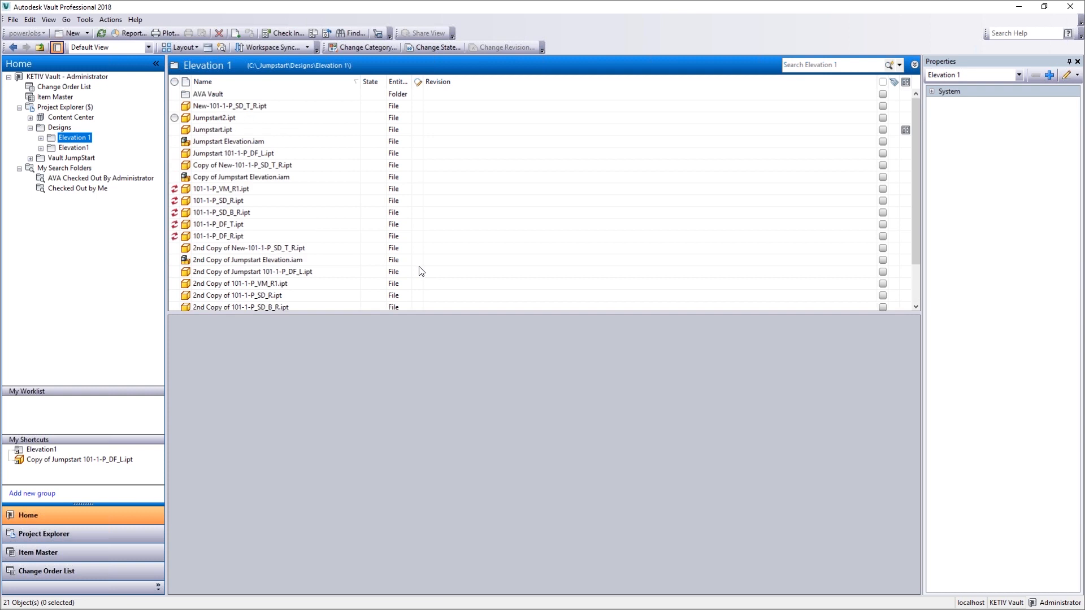
left_click(247, 107)
scroll(290, 219, "down", 1)
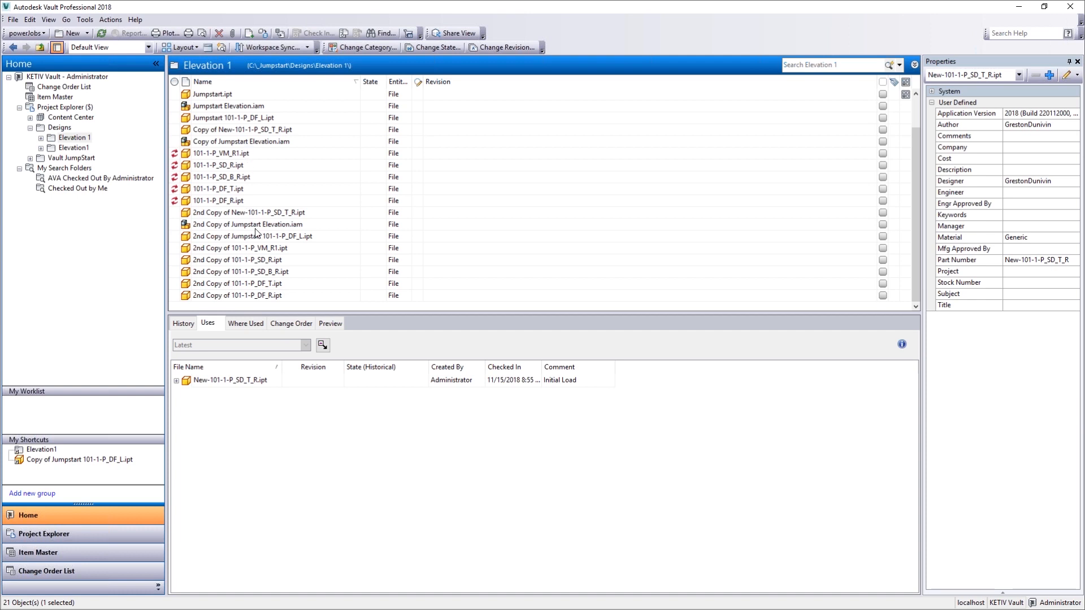
left_click(246, 295, "shift")
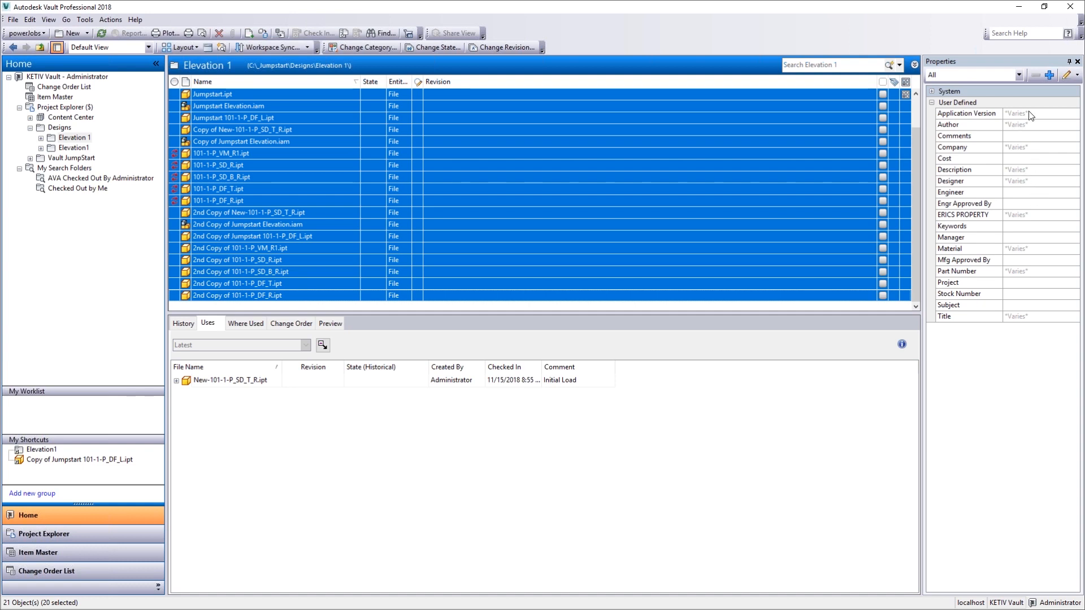
left_click(1066, 75)
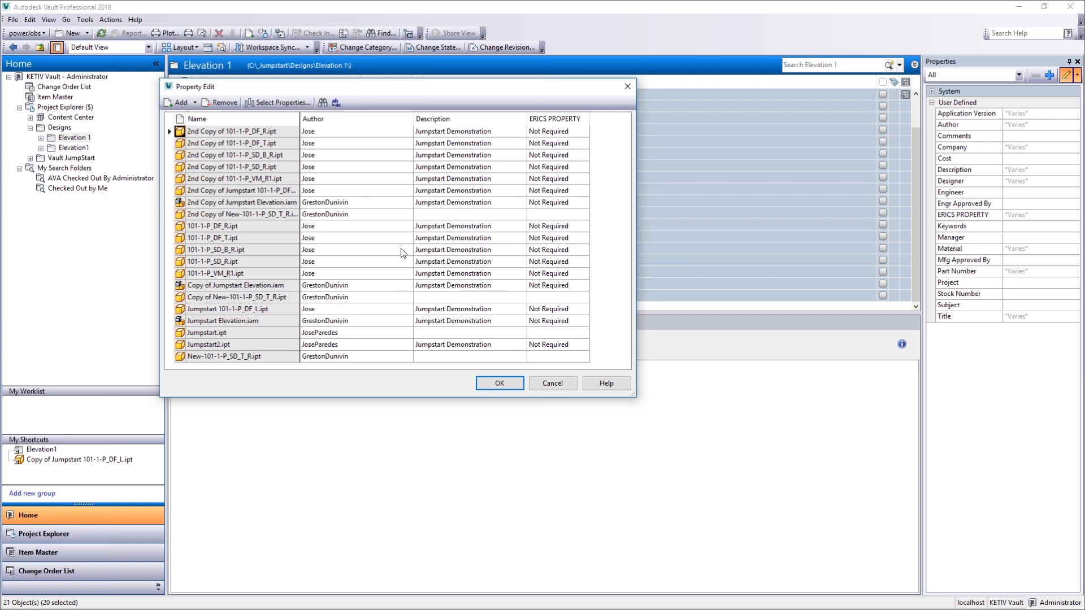
Fill the first file's Author value down to all listed files and copy the Author values into the ERICS PROPERTY column
left_click(349, 132)
left_click(341, 158)
left_click(345, 120)
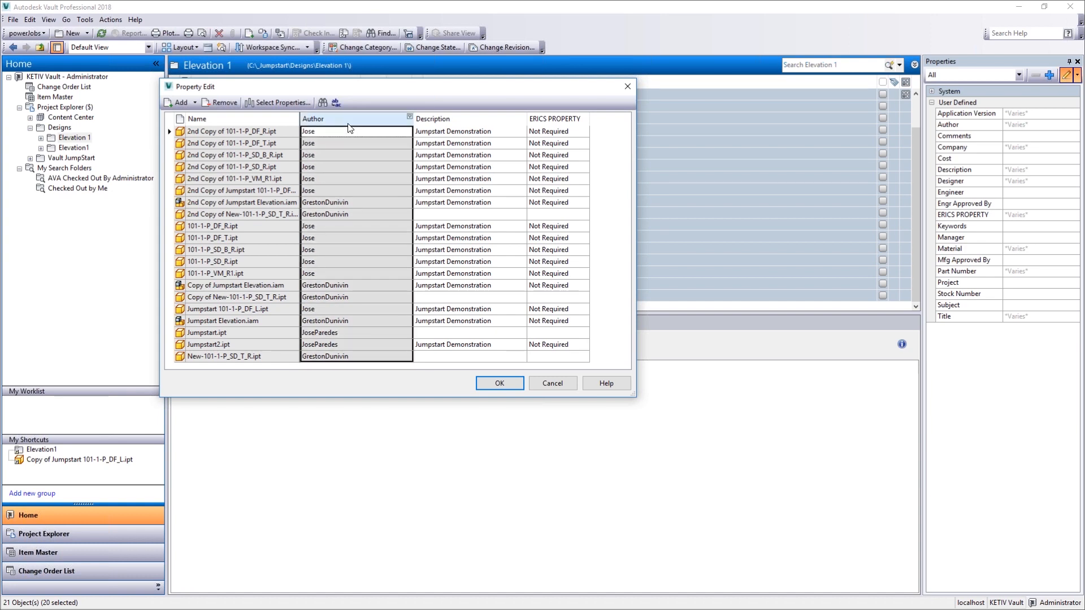
left_click(344, 133)
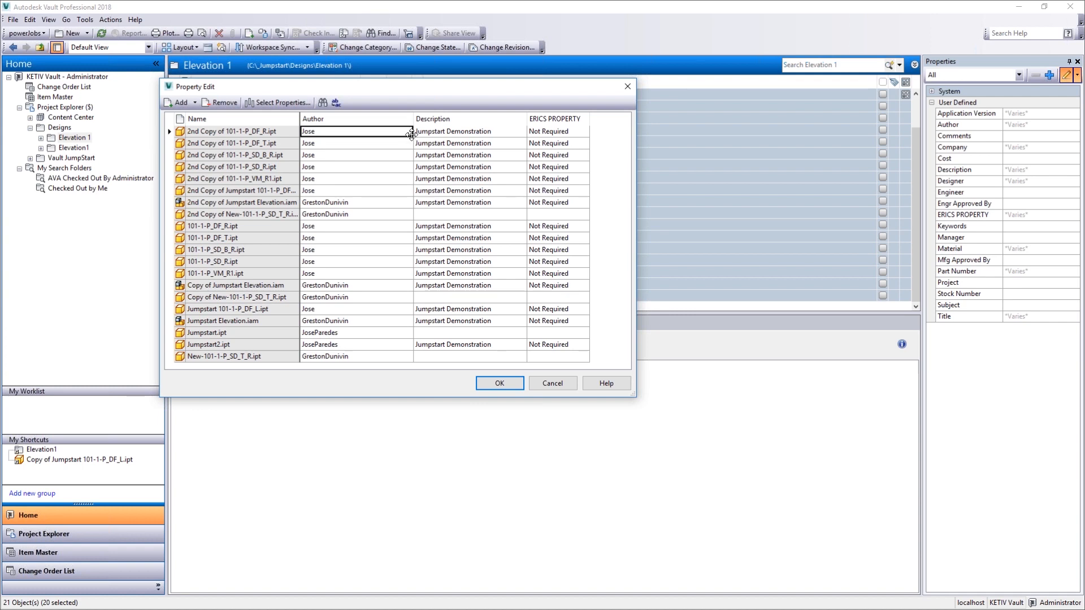
left_click_drag(411, 134, 410, 354)
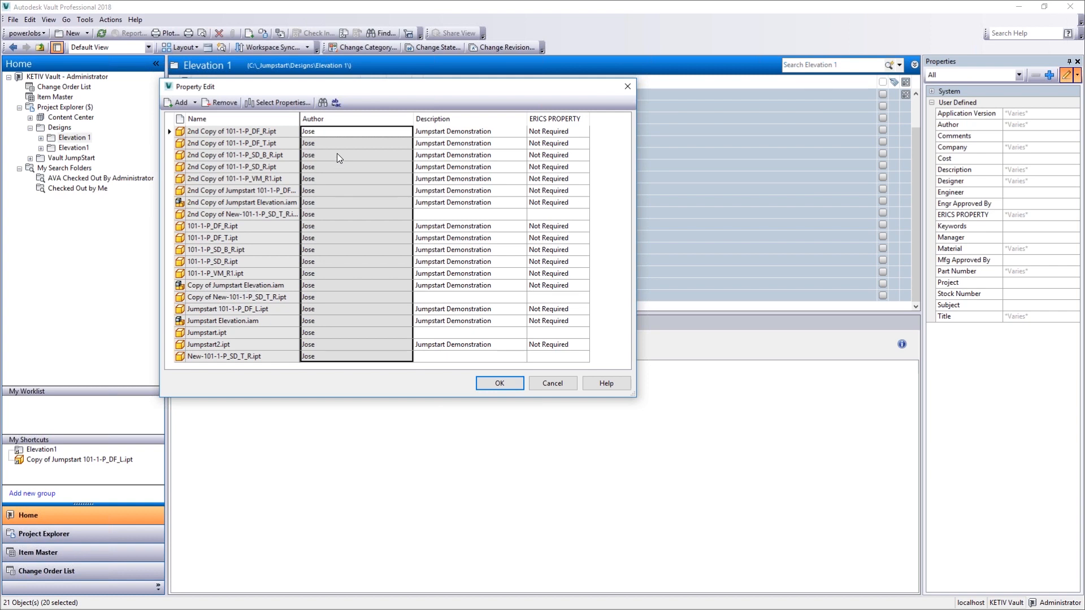
left_click(541, 134)
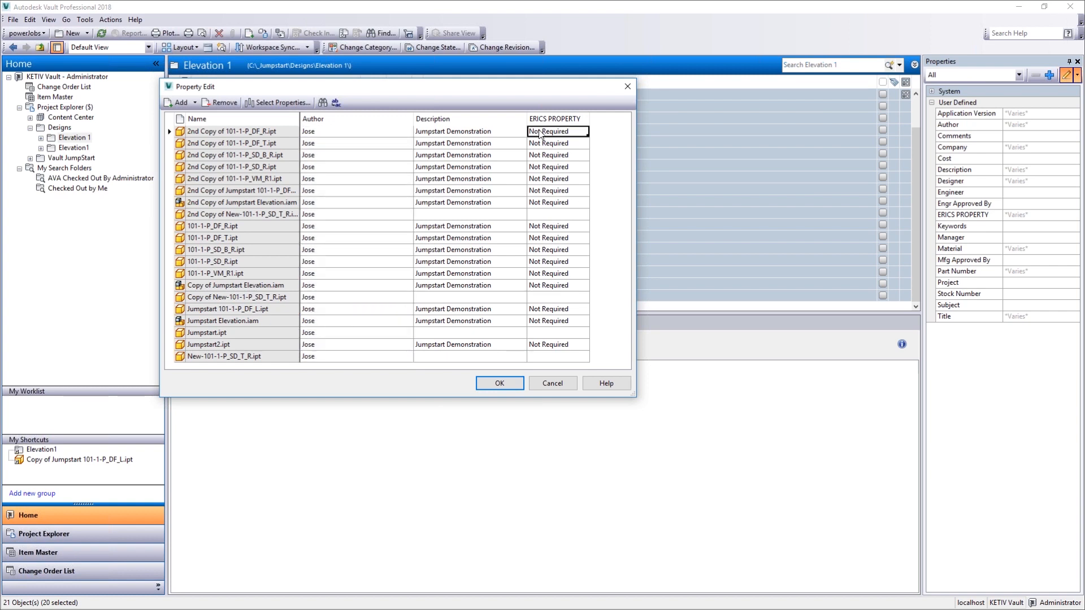
type("Jose Jose Jose Jose Jose Jose Jose Jose Jose Jose Jose Jose Jose Jose Jose Jose Jose Jose Jose Jose")
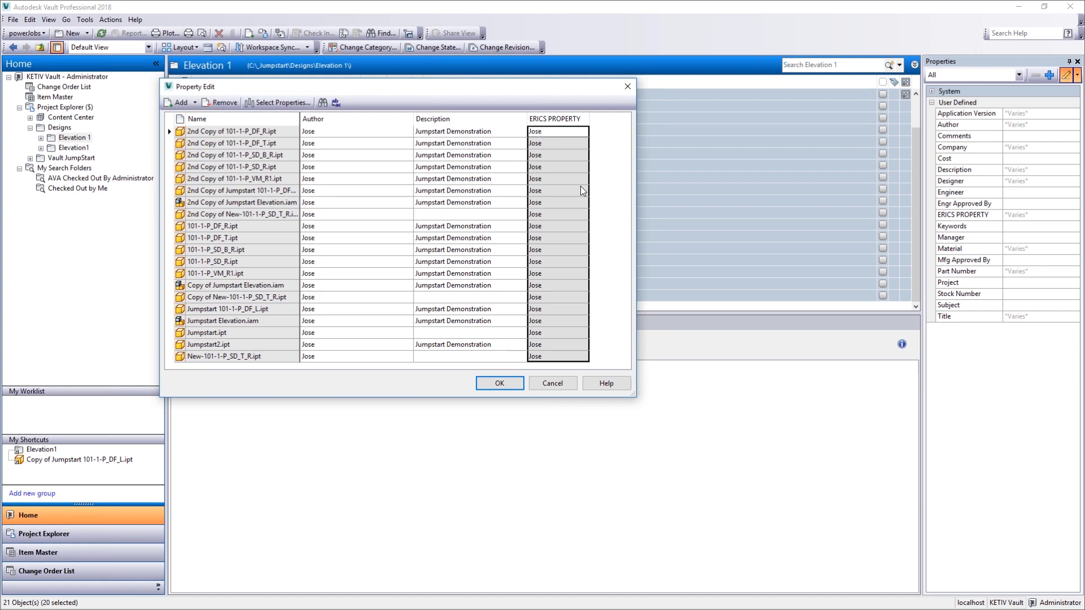
Set the Description of 2nd Copy of 101-1-P_DF_R.ipt to AVA Demonstration in the property edit list
left_click(510, 134)
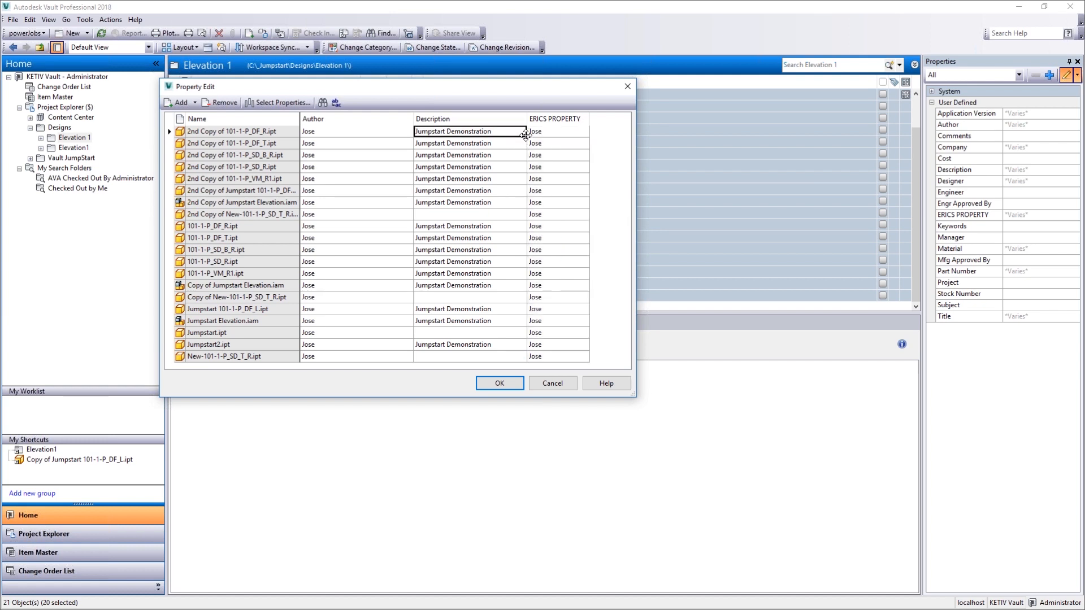
left_click_drag(523, 134, 417, 137)
left_click(493, 133)
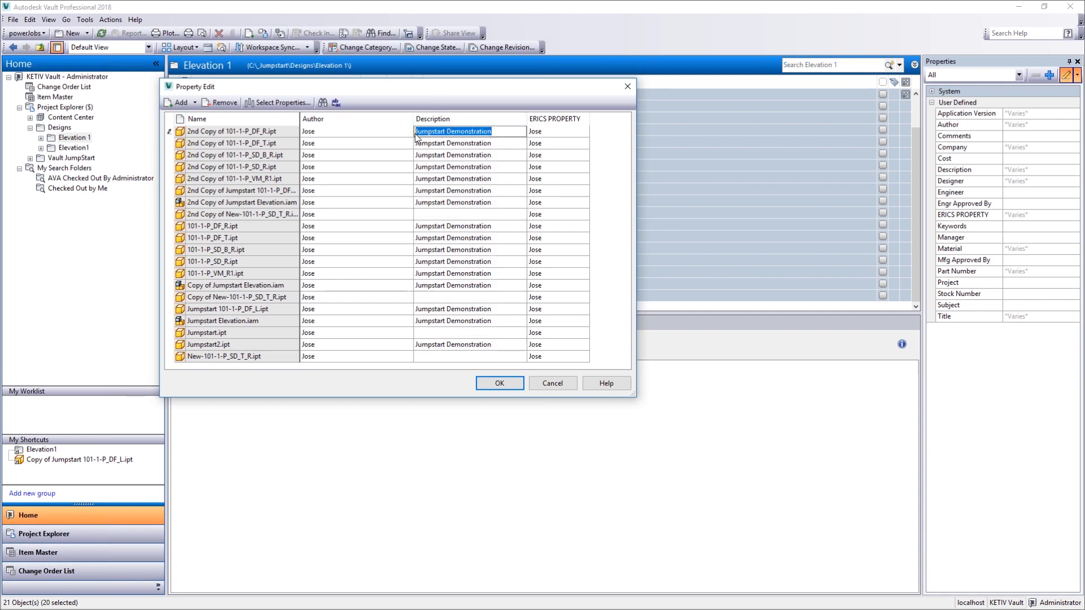
type("AVA Demo")
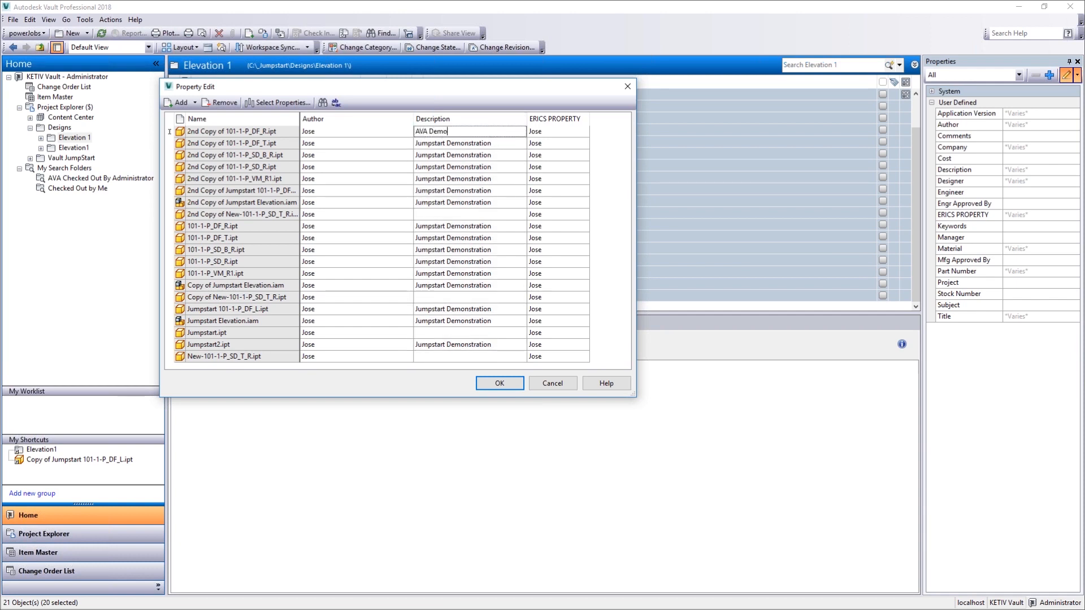
type("nstratoion")
key("BackSpace")
key("BackSpace")
key("BackSpace")
key("BackSpace")
type("ion")
left_click(495, 141)
left_click(514, 131)
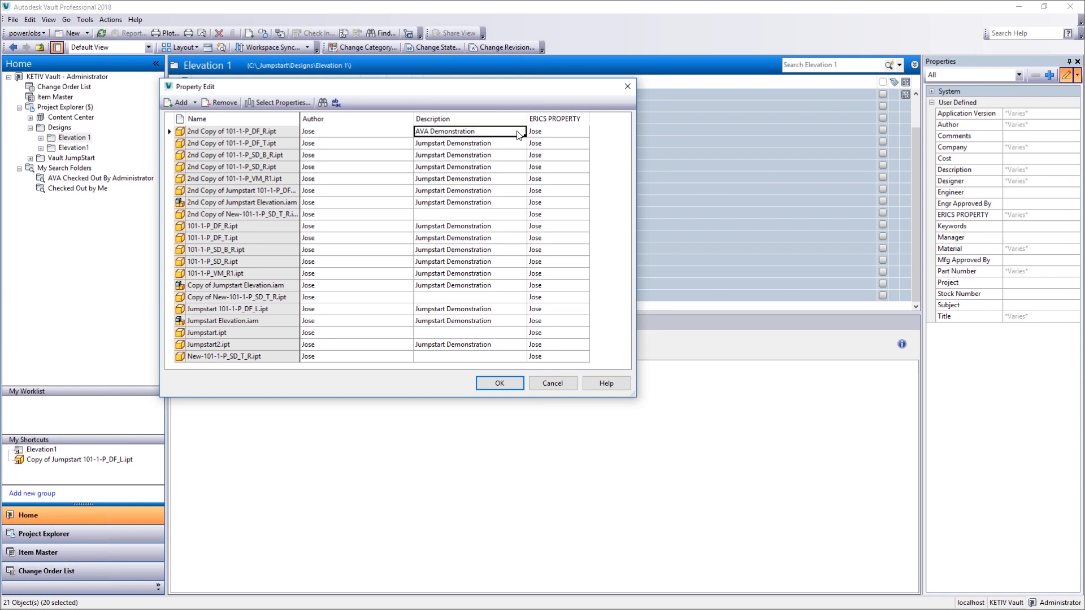
Fill the first file's Description down to all listed files, then apply the property edits and dismiss the results
left_click_drag(525, 135, 515, 365)
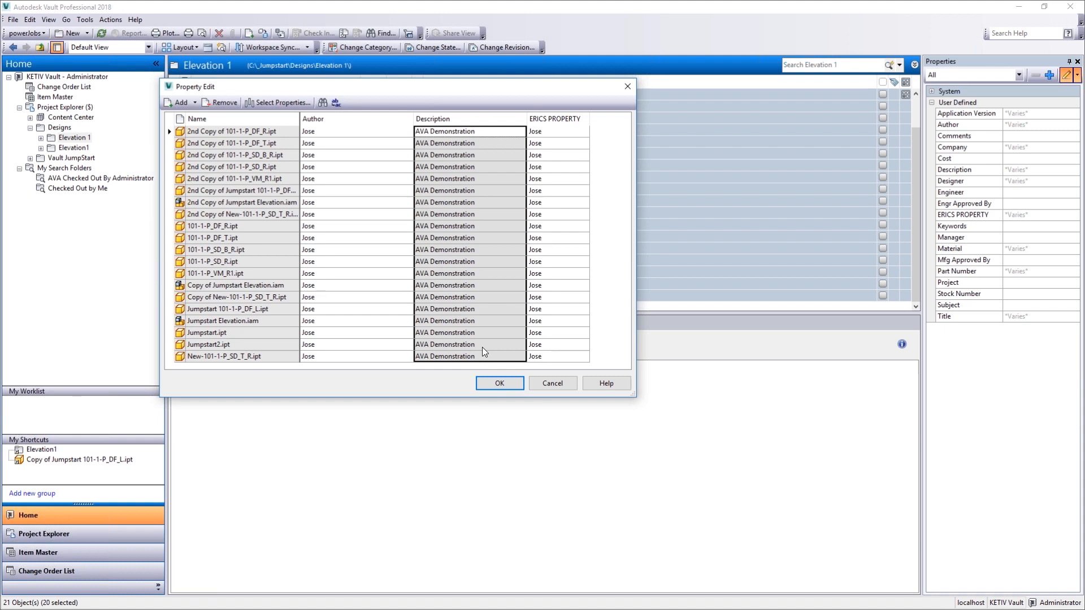
left_click(490, 383)
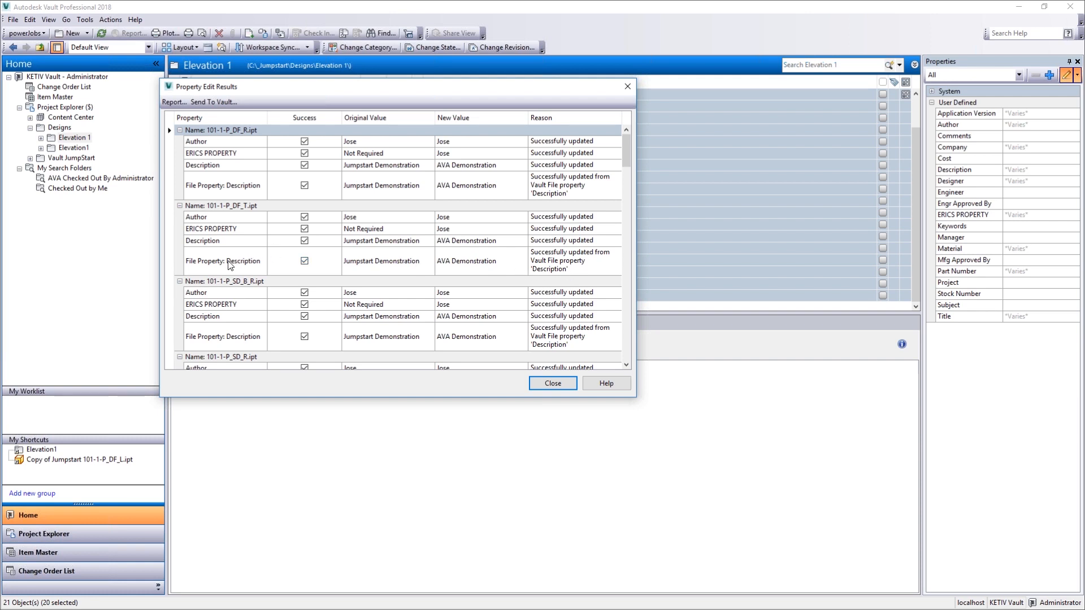
left_click(554, 385)
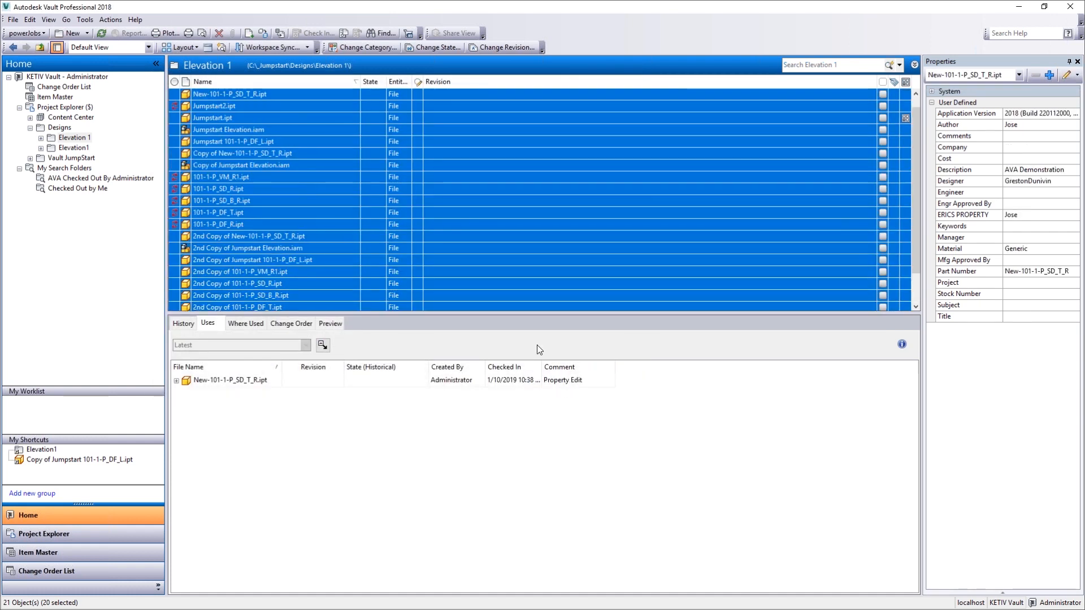
Exclude the Expired - Unmanaged files from removal in a new workspace synchronization and open the synchronization settings
left_click(367, 179)
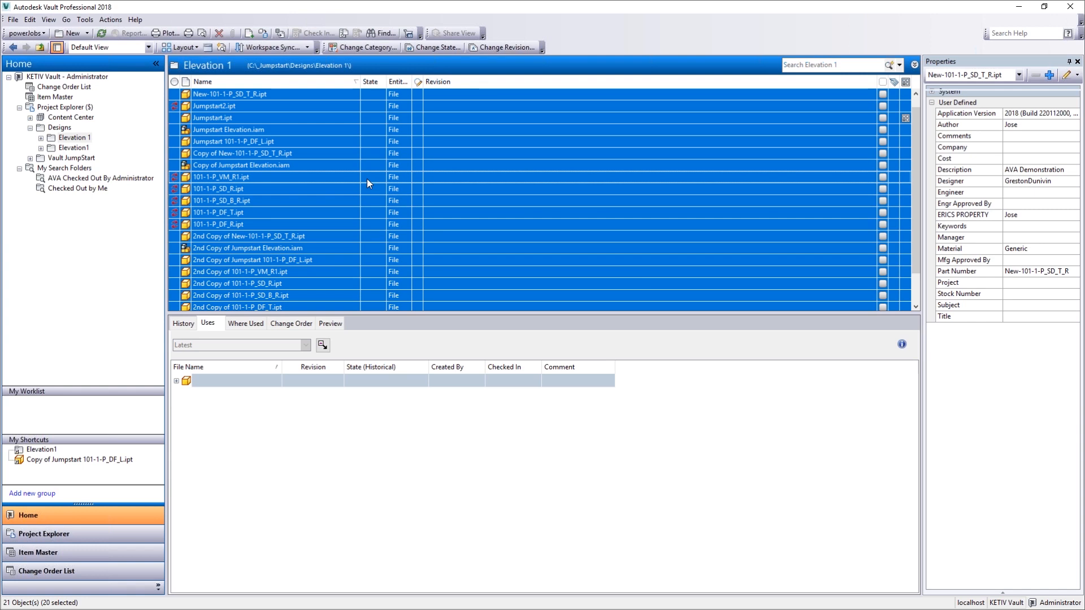
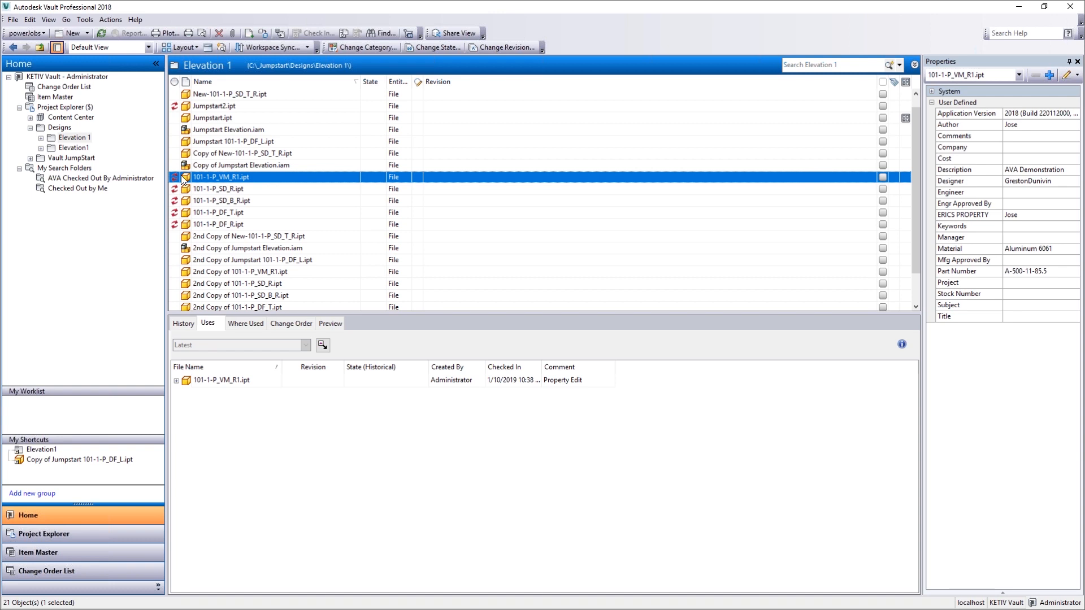
left_click(290, 50)
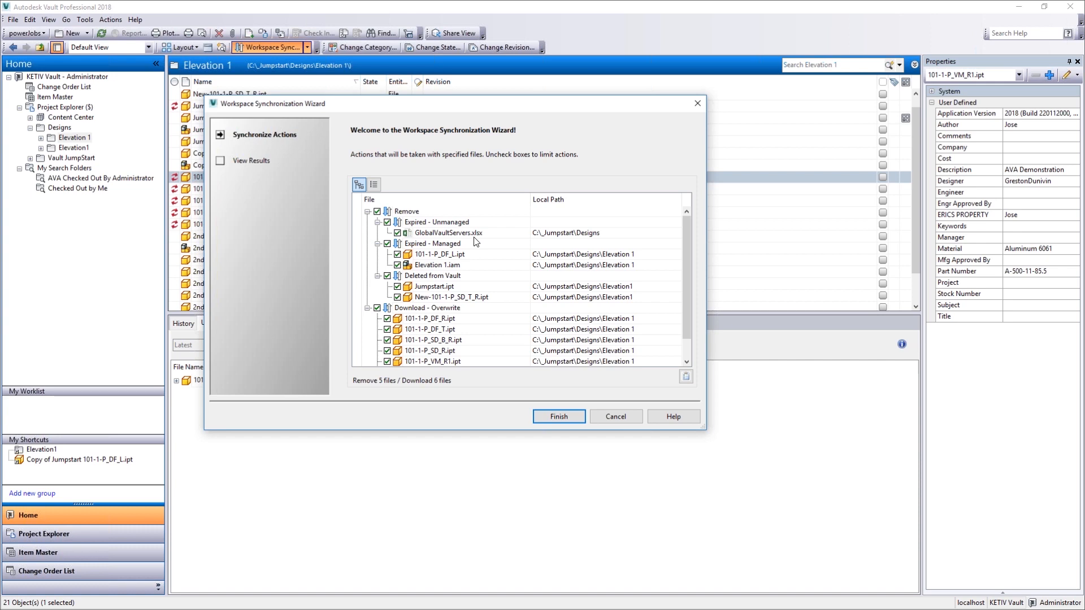
left_click(388, 222)
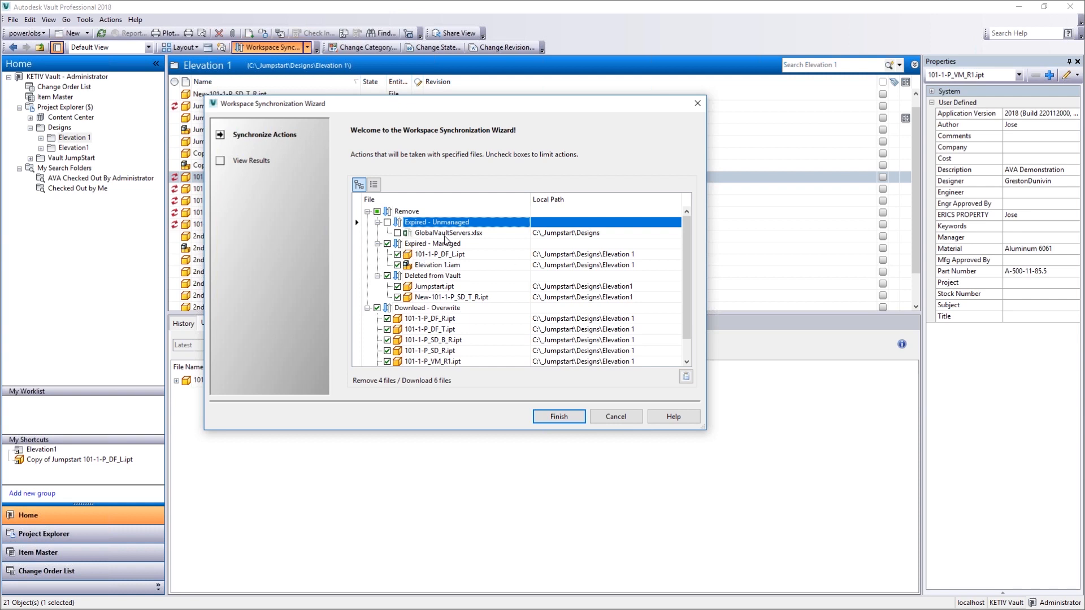
left_click(685, 381)
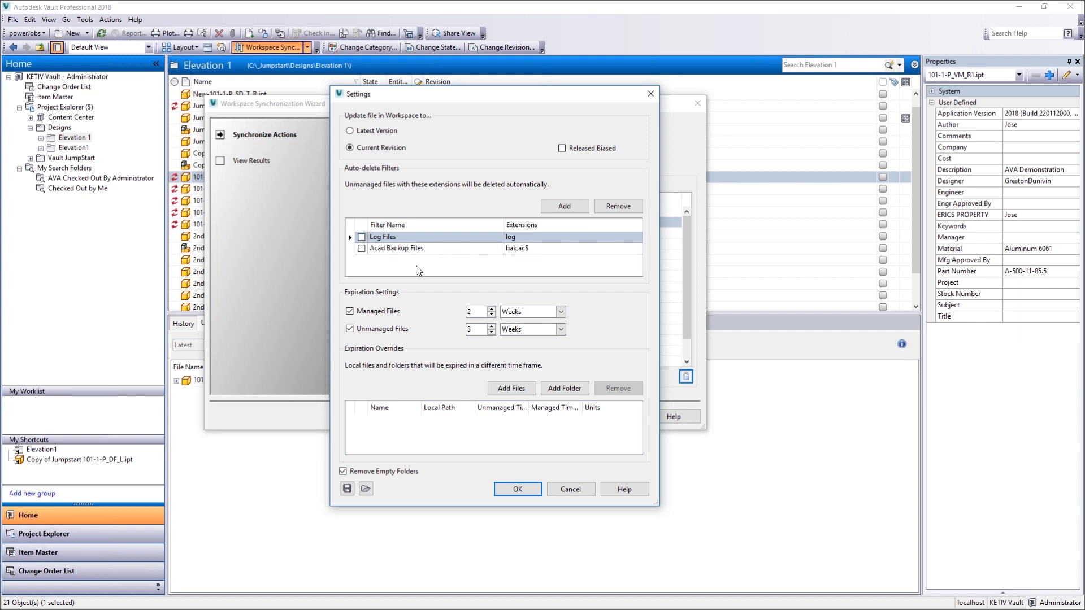
Try the Log Files and Acad Backup Files auto-delete filters, switching both back off
left_click(362, 237)
left_click(362, 248)
left_click(364, 238)
left_click(361, 237)
left_click(362, 248)
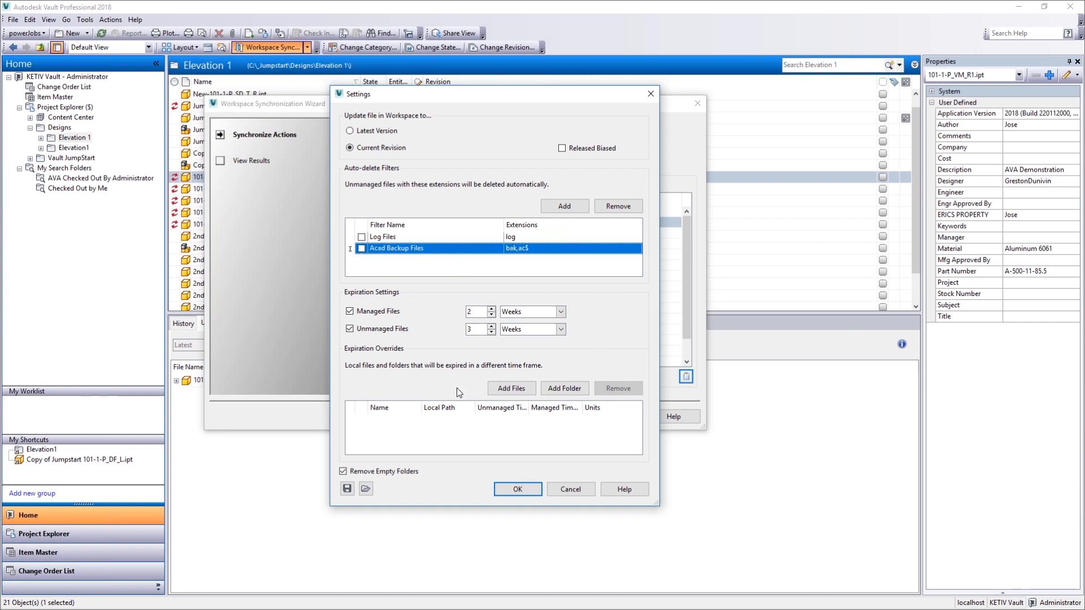
Add GlobalVaultServers.xlsx from the local Designs folder as an expiration override that never expires, and accept the synchronization settings
left_click(507, 389)
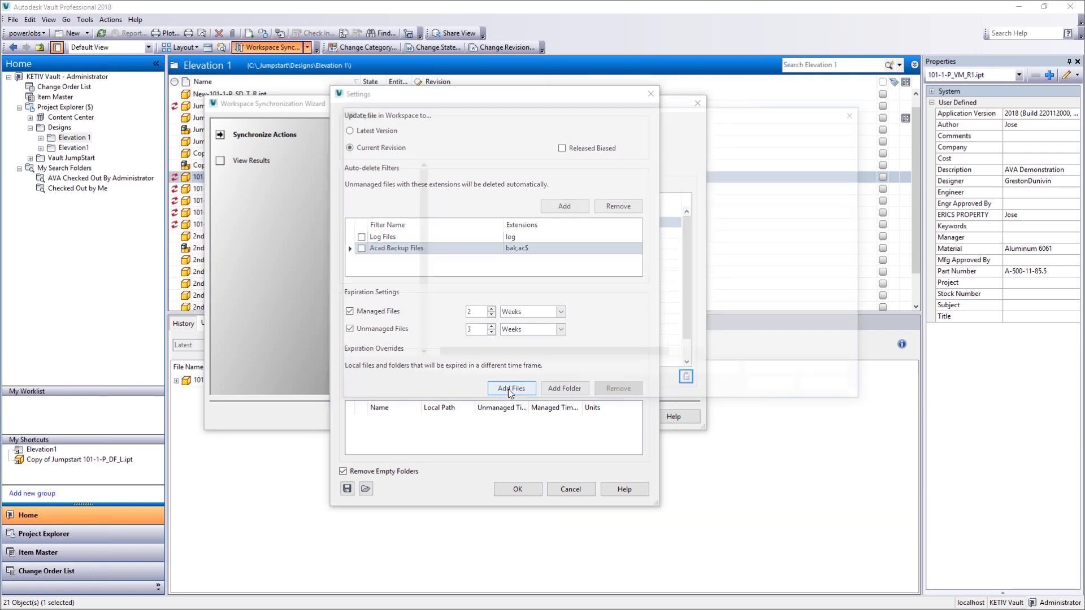
double_click(463, 193)
double_click(464, 205)
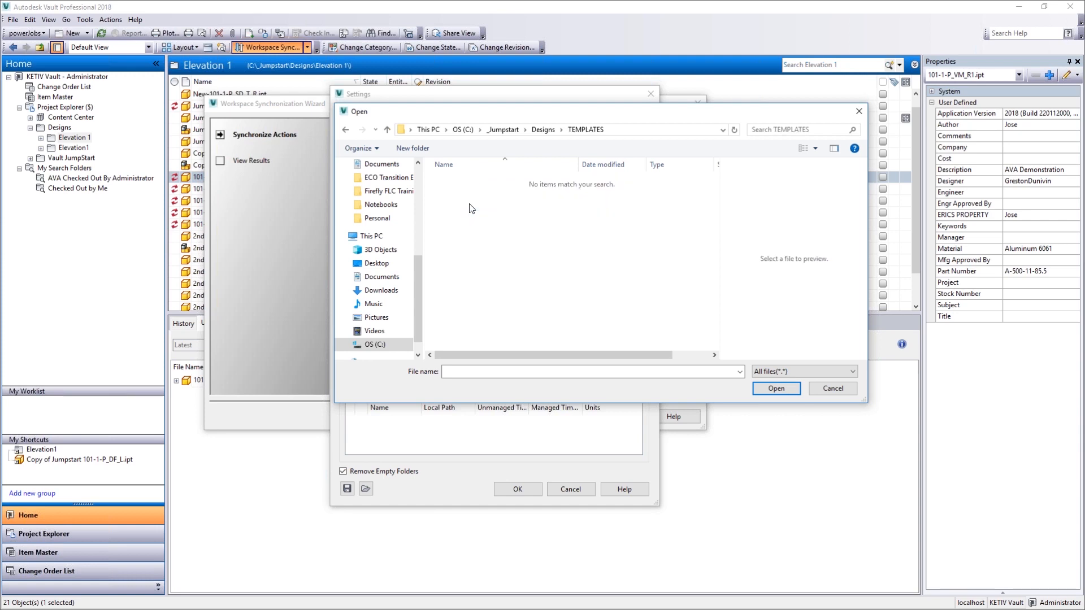
left_click(343, 131)
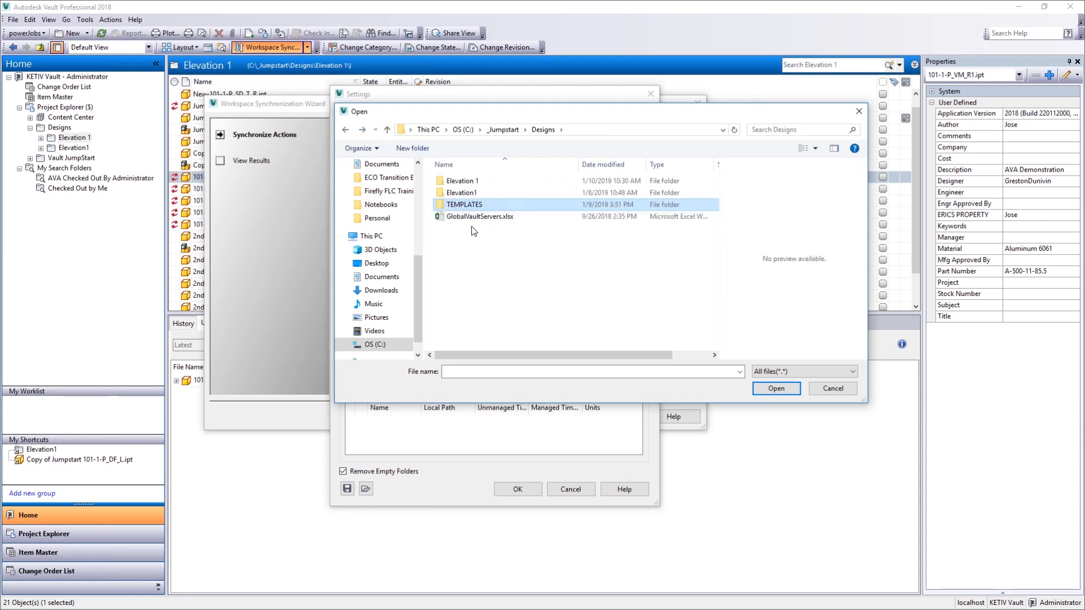
double_click(452, 222)
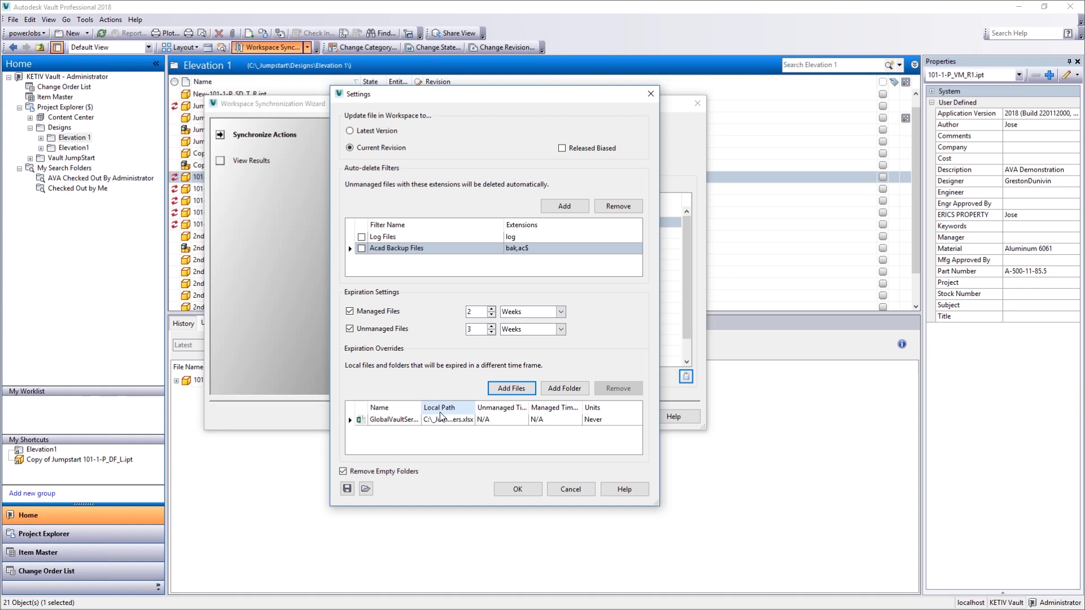
left_click(576, 392)
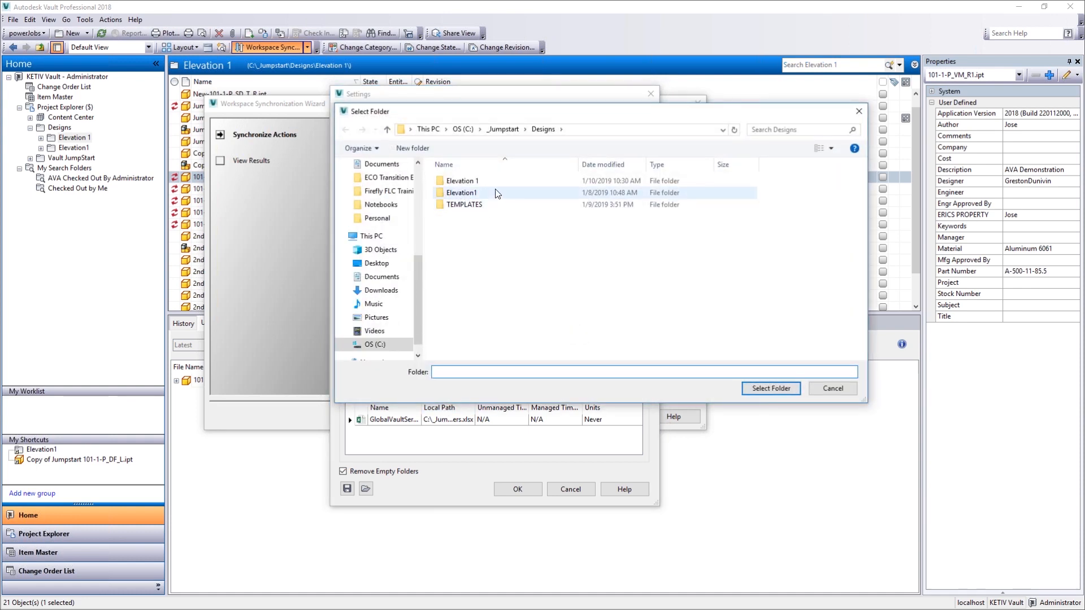
left_click(841, 389)
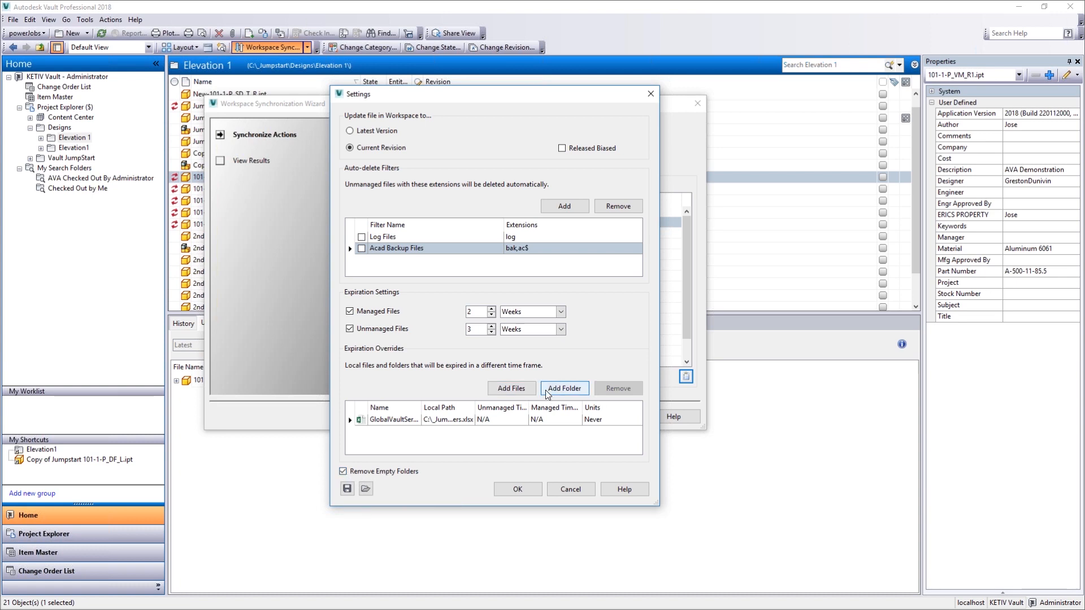
left_click(515, 489)
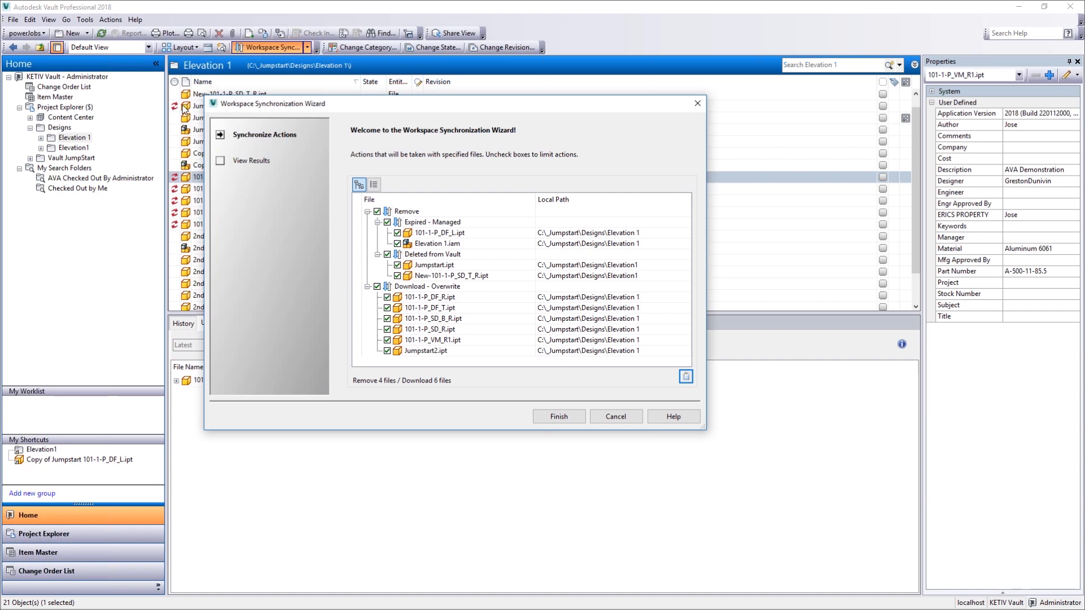
Run the workspace synchronization with all listed removals and overwrite downloads, and dismiss its results
left_click_drag(257, 109, 386, 108)
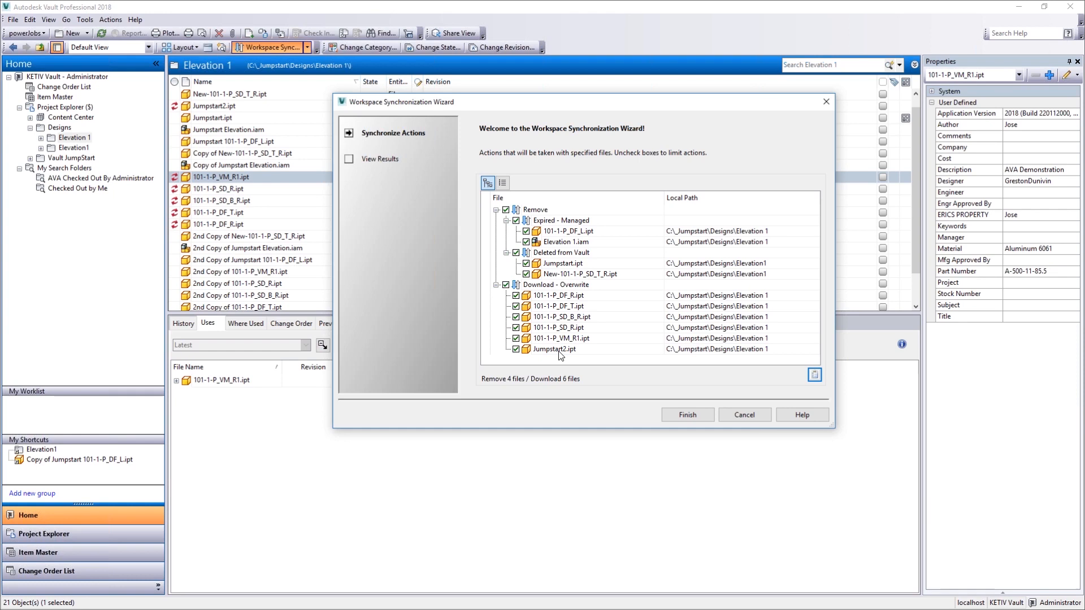
left_click(712, 415)
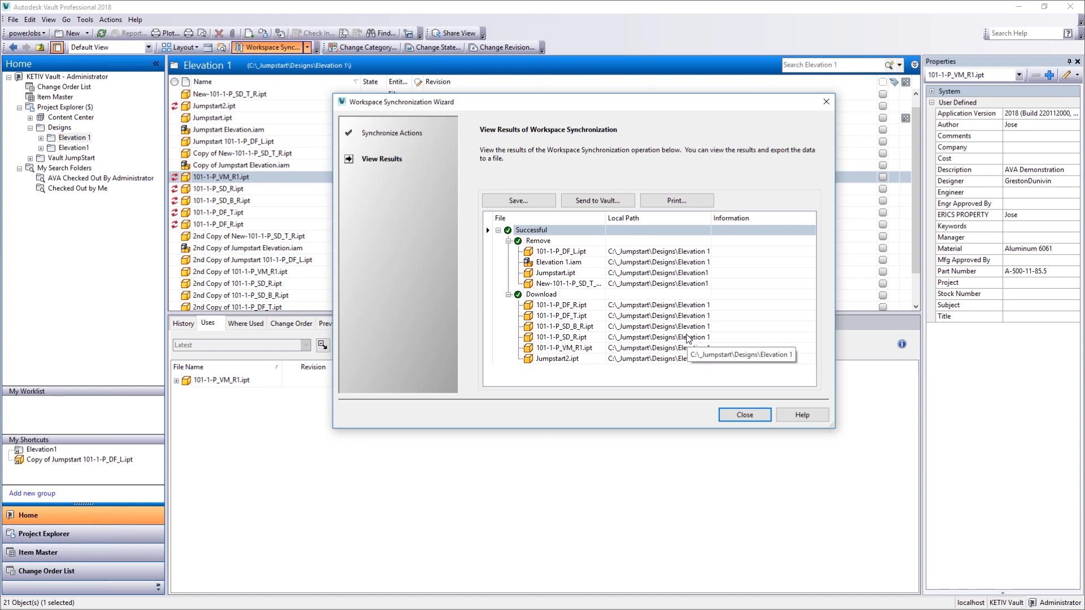
left_click(745, 415)
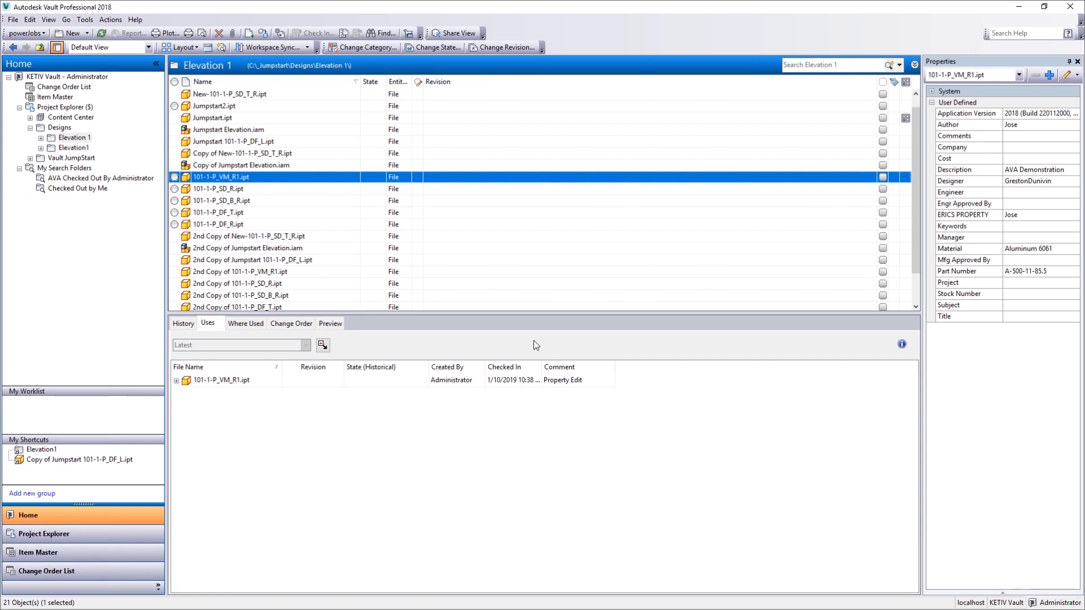
Check out 101-1-P_VM_R1.ipt from the Elevation 1 folder
right_click(249, 179)
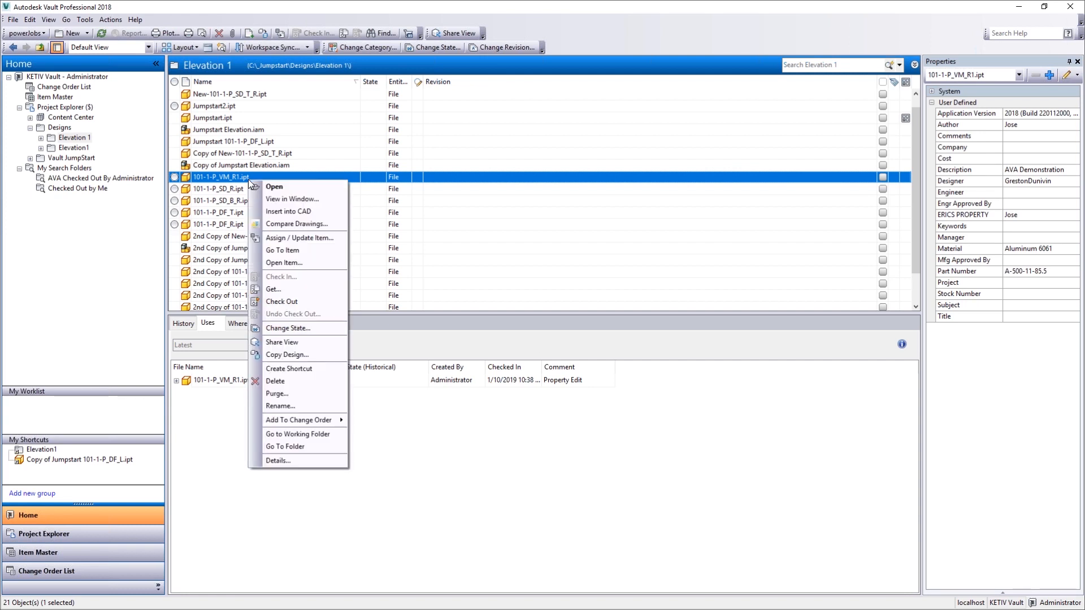
left_click(299, 301)
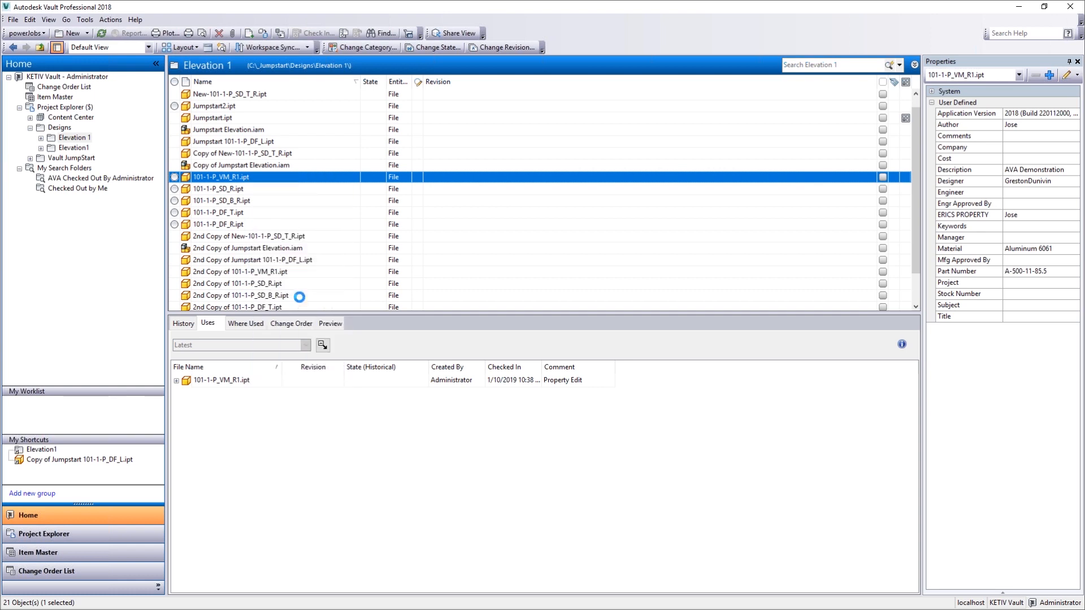
Review the check-in options for 101-1-P_VM_R1.ipt and leave without checking the file in
right_click(253, 177)
left_click(295, 274)
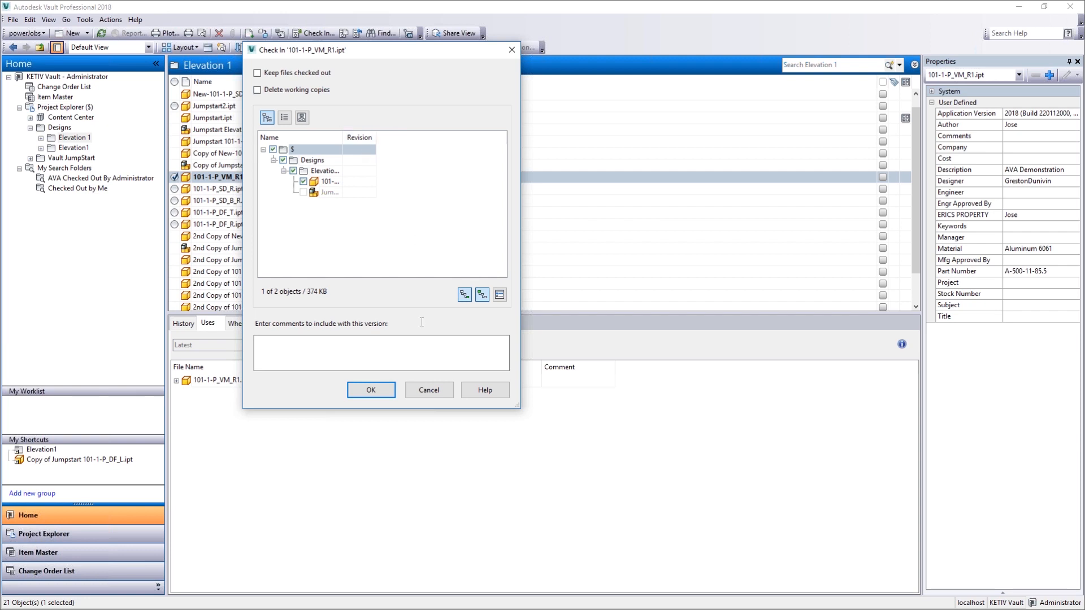
left_click(440, 391)
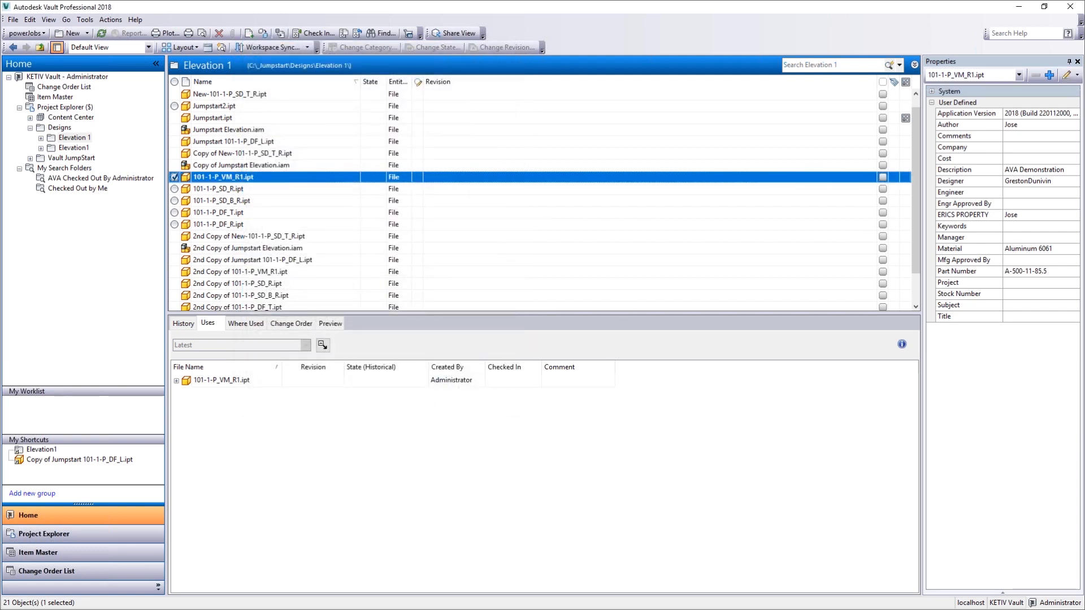